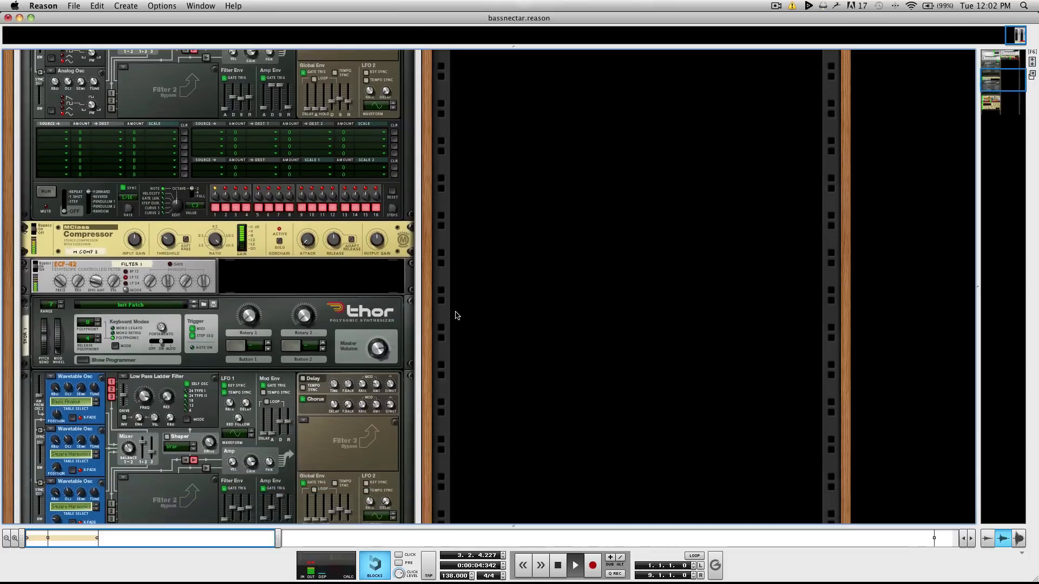
# Review the devices in the finished bassnectar rack while the song plays, and stop playback
pyautogui.scroll(-7, 456, 315)
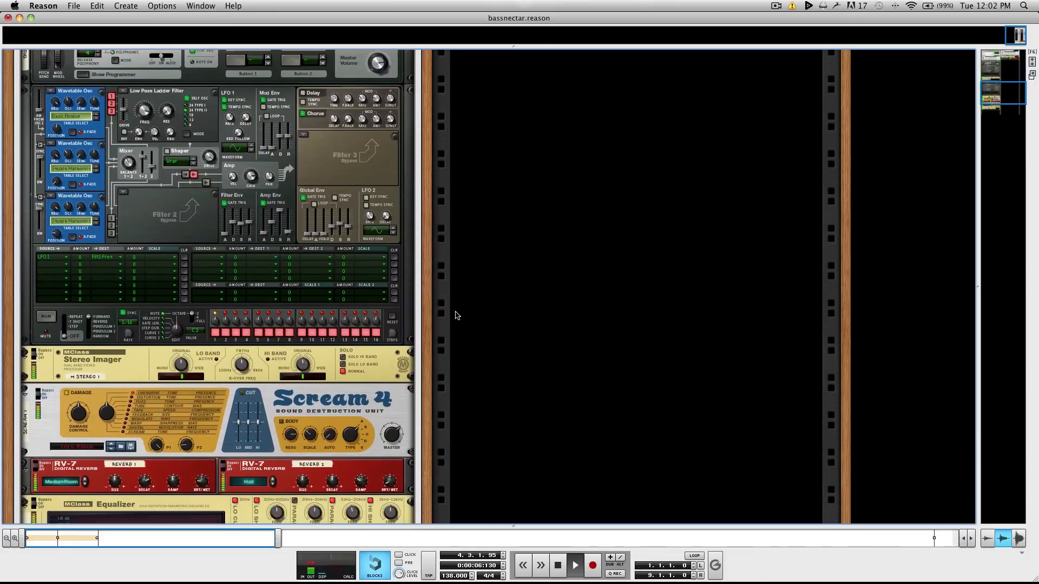
pyautogui.scroll(-1, 456, 316)
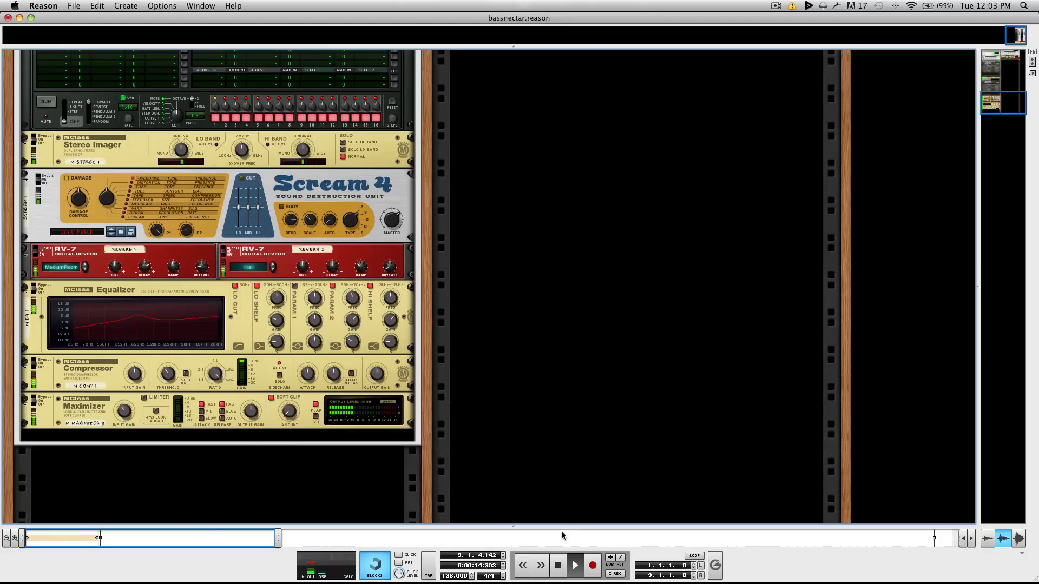
pyautogui.click(558, 564)
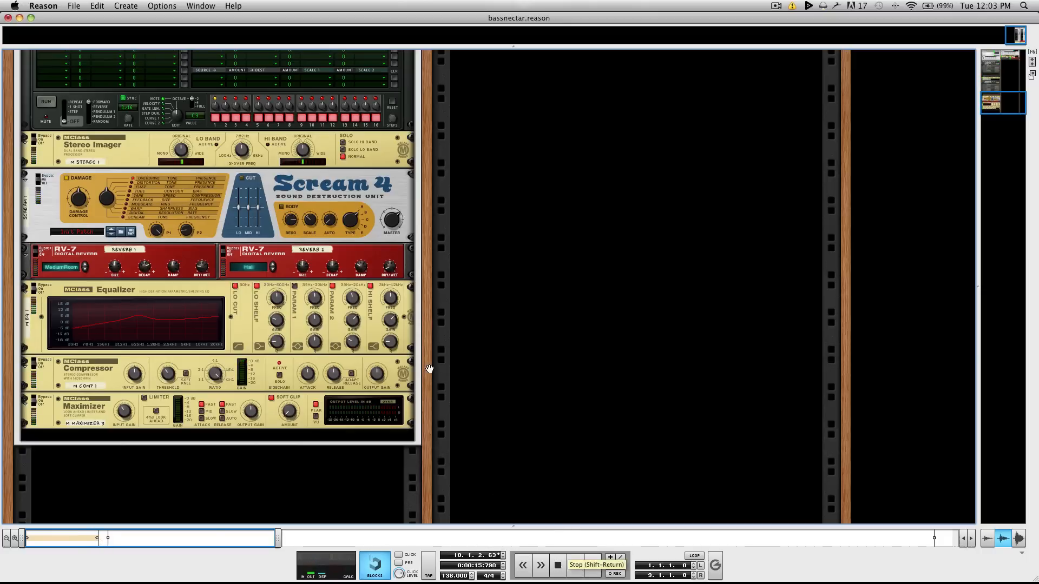
pyautogui.scroll(15, 434, 376)
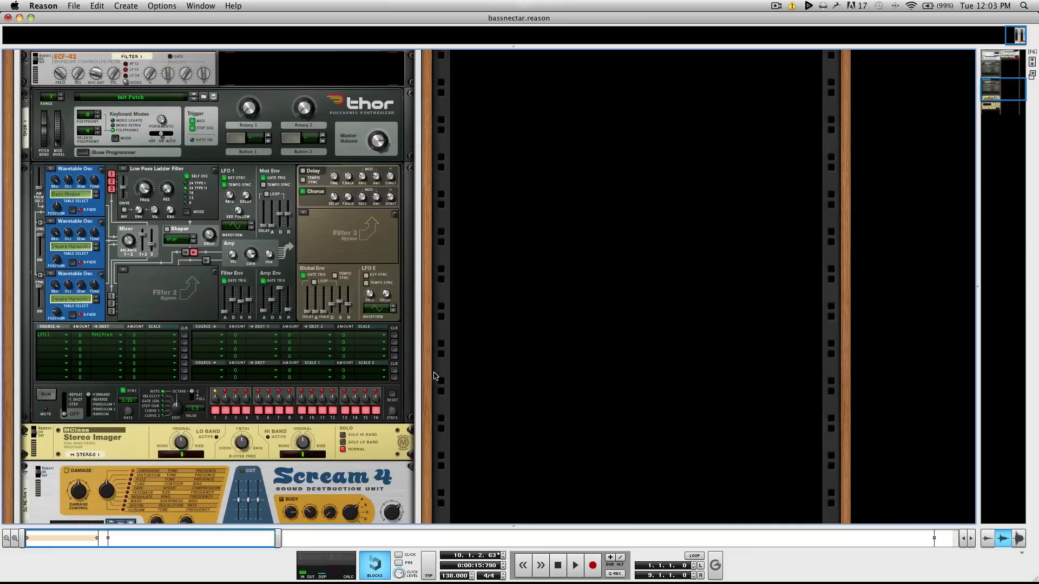
pyautogui.scroll(15, 434, 376)
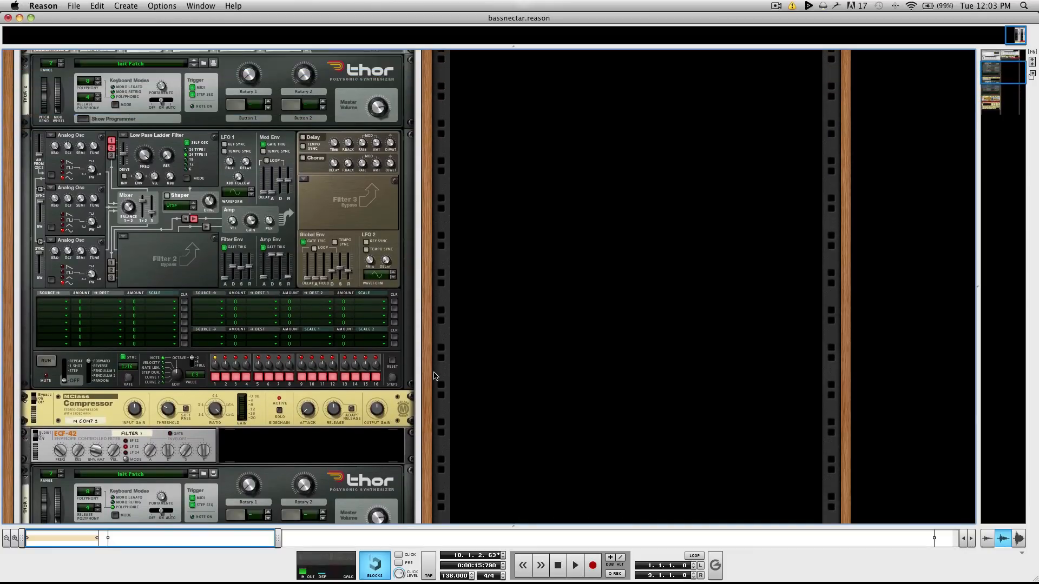
pyautogui.scroll(5, 434, 376)
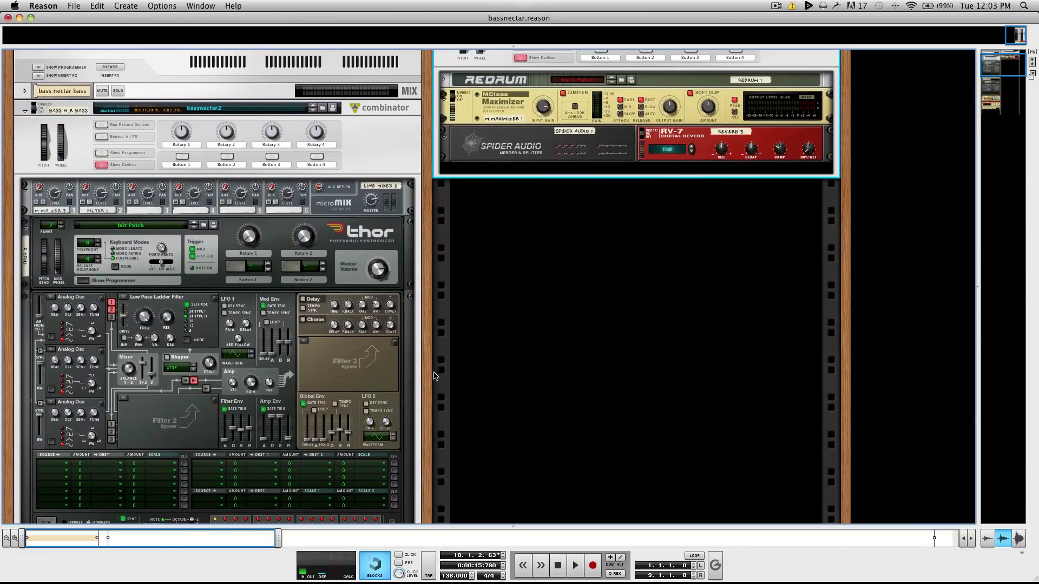
# Put the finished song's window away and create a new empty song, showing only its rack
pyautogui.click(19, 18)
pyautogui.click(85, 8)
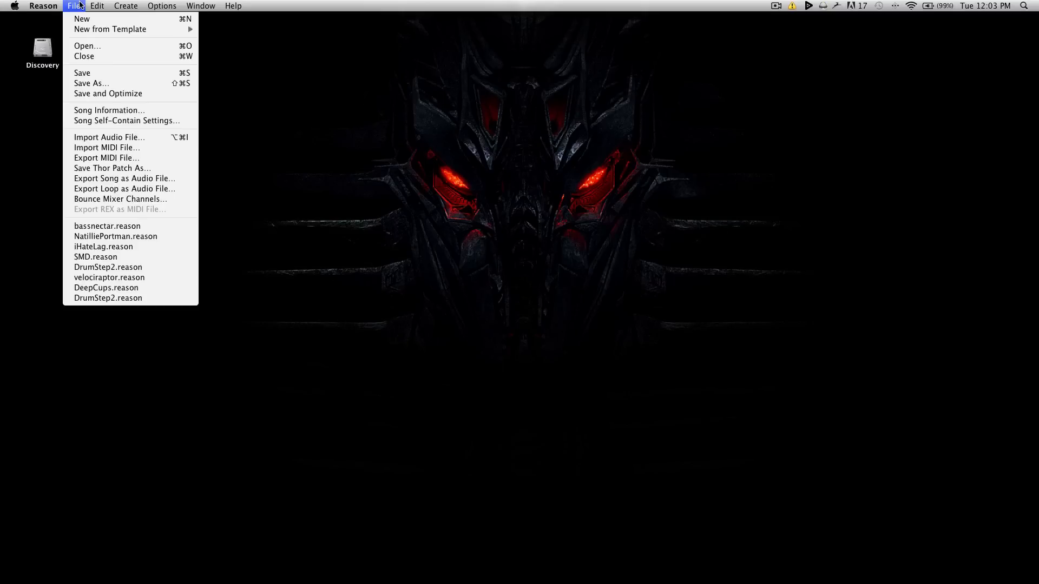
pyautogui.click(84, 19)
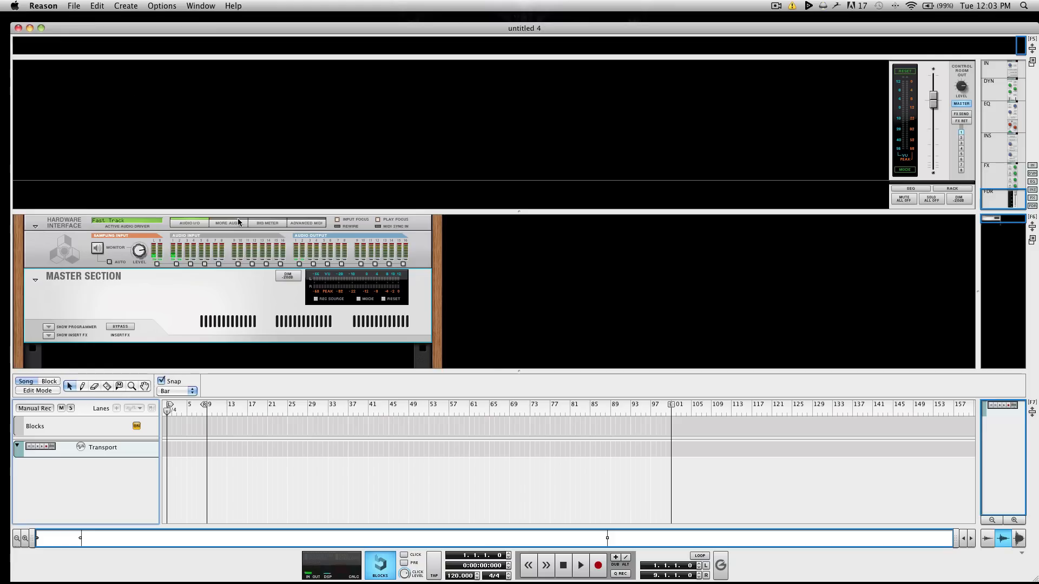
pyautogui.press('F6')
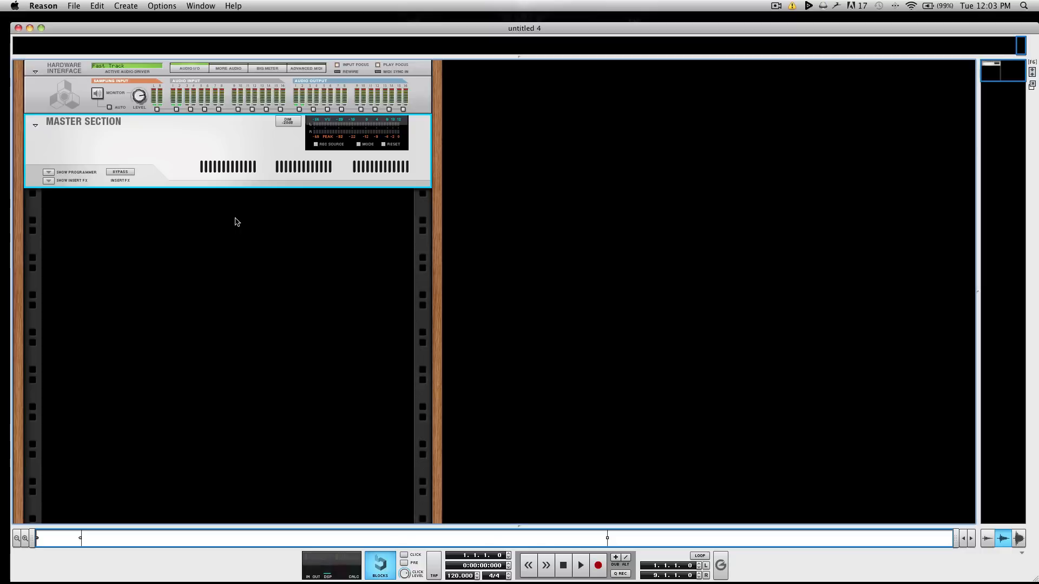
# Create a Combinator below the master section and rename it Bassnectar
pyautogui.rightClick(184, 167)
pyautogui.moveTo(254, 287)
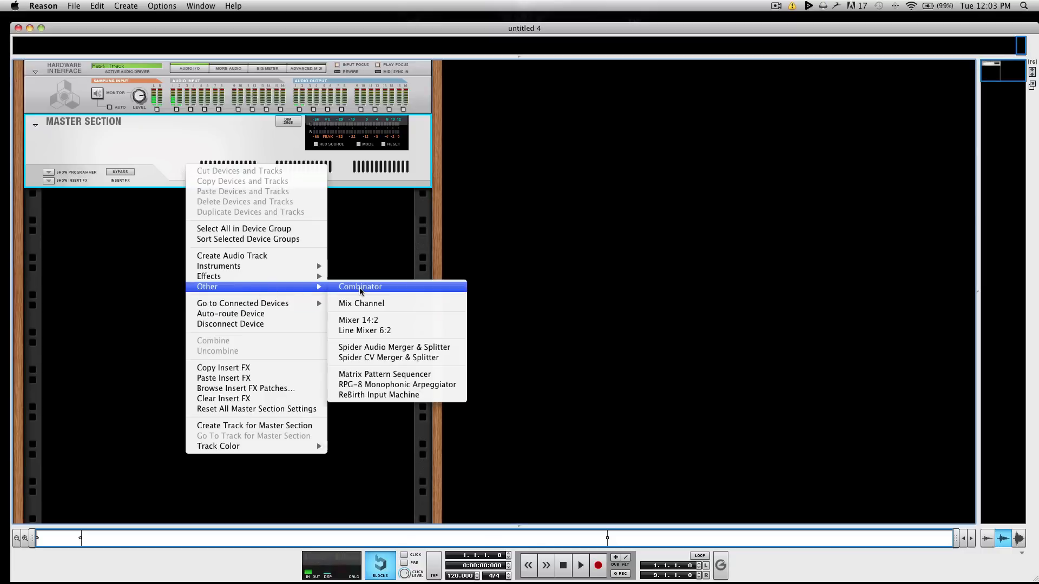
pyautogui.click(420, 285)
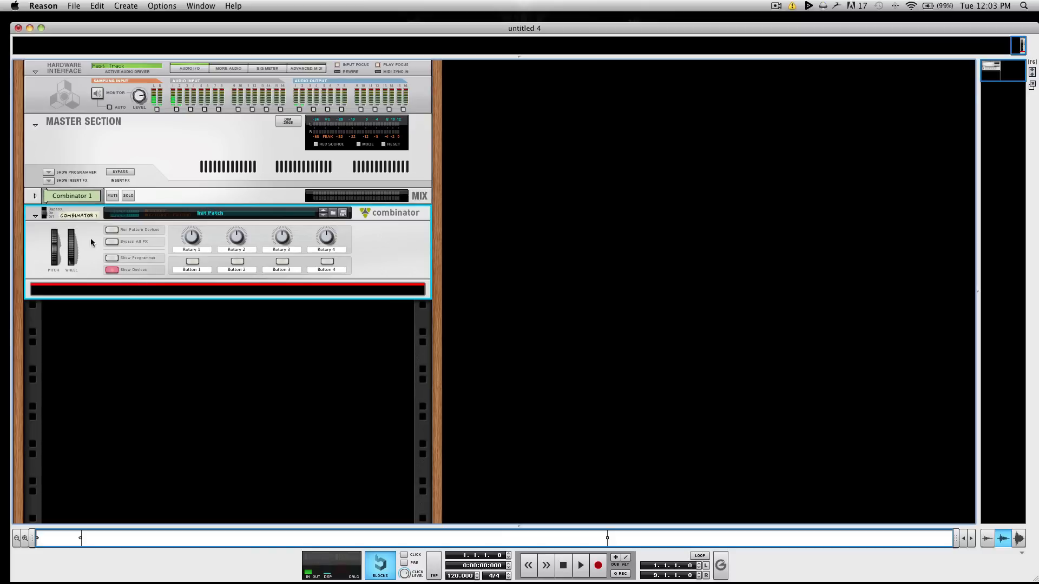
pyautogui.doubleClick(82, 215)
pyautogui.write('Bassnectar')
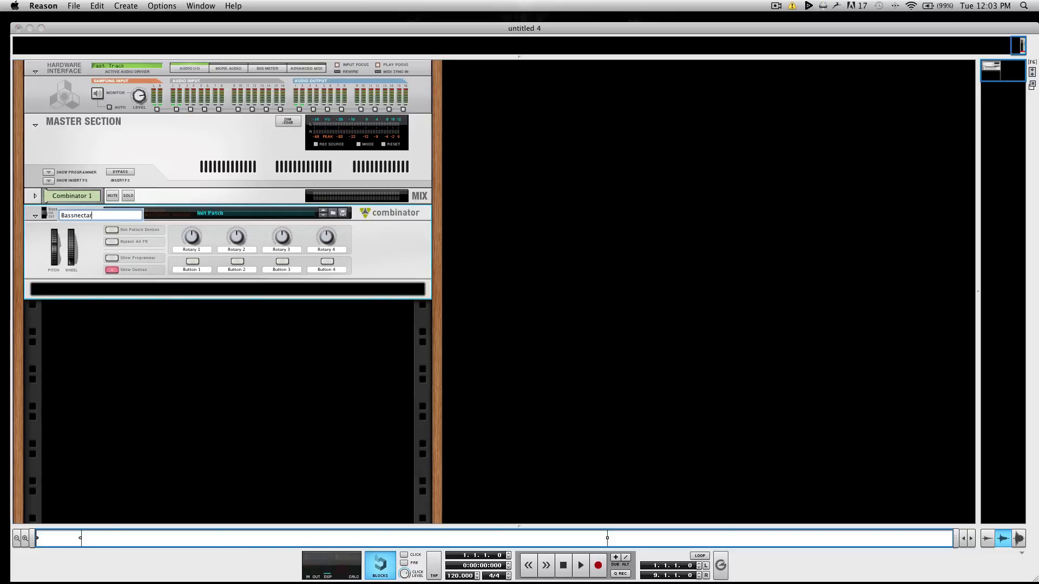
pyautogui.press('Return')
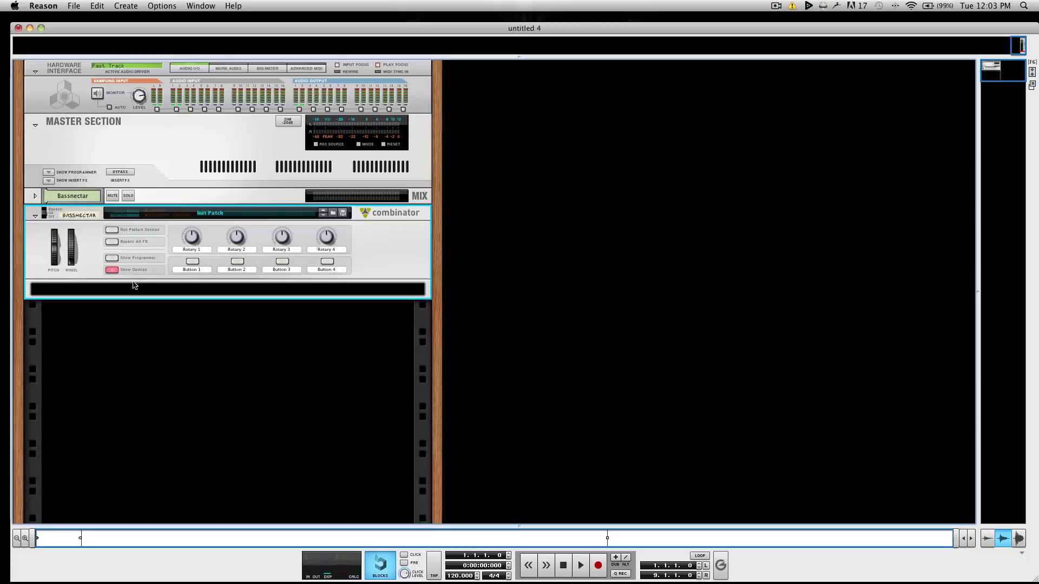
# Add a Line Mixer 6:2 inside the Bassnectar Combinator
pyautogui.rightClick(157, 292)
pyautogui.moveTo(222, 396)
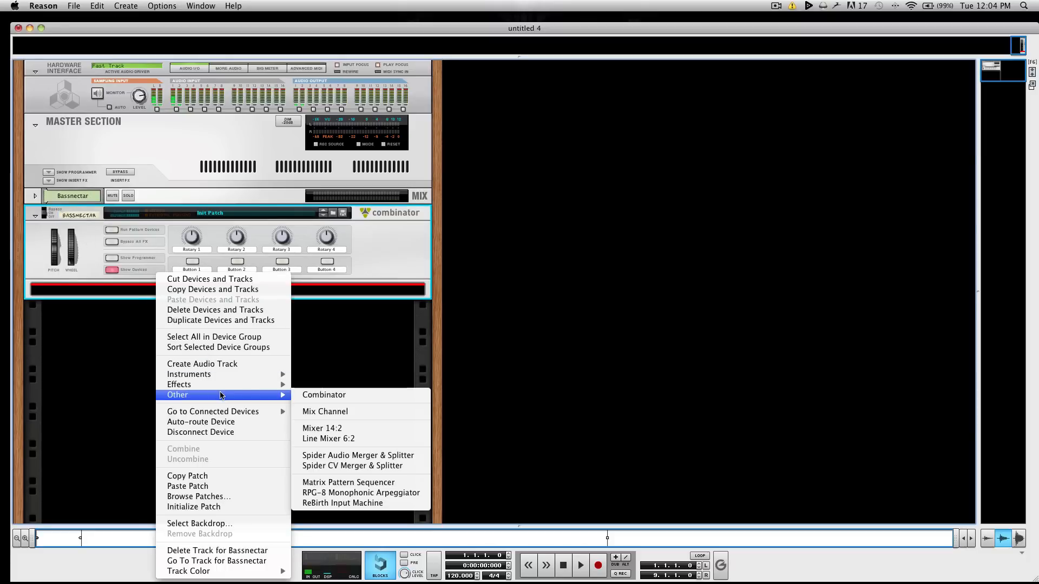
pyautogui.click(394, 443)
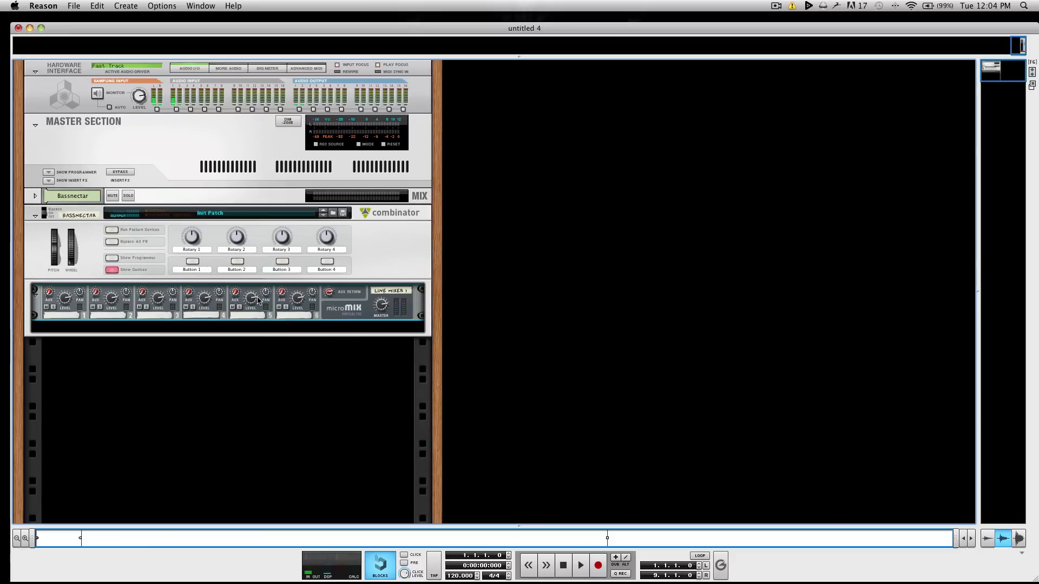
# Add a Thor Polysonic Synthesizer below the line mixer inside the Combinator and expand its programmer
pyautogui.rightClick(340, 324)
pyautogui.moveTo(386, 379)
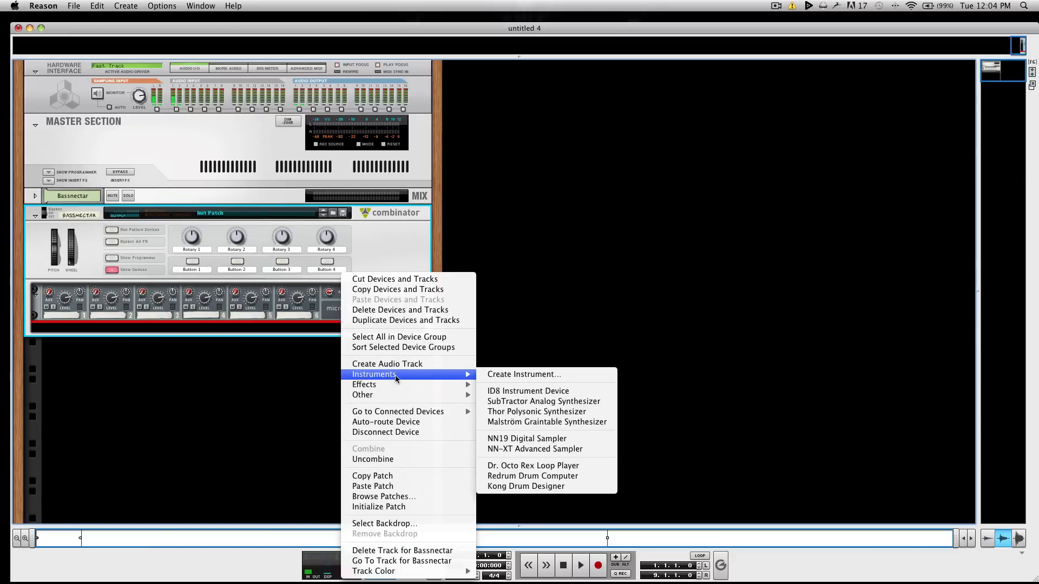
pyautogui.click(538, 413)
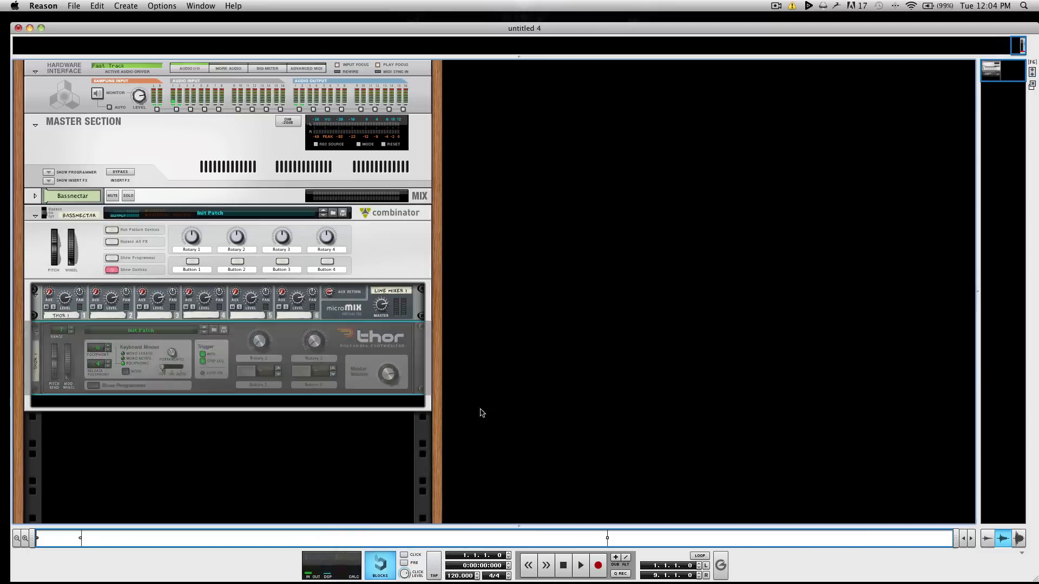
pyautogui.click(93, 386)
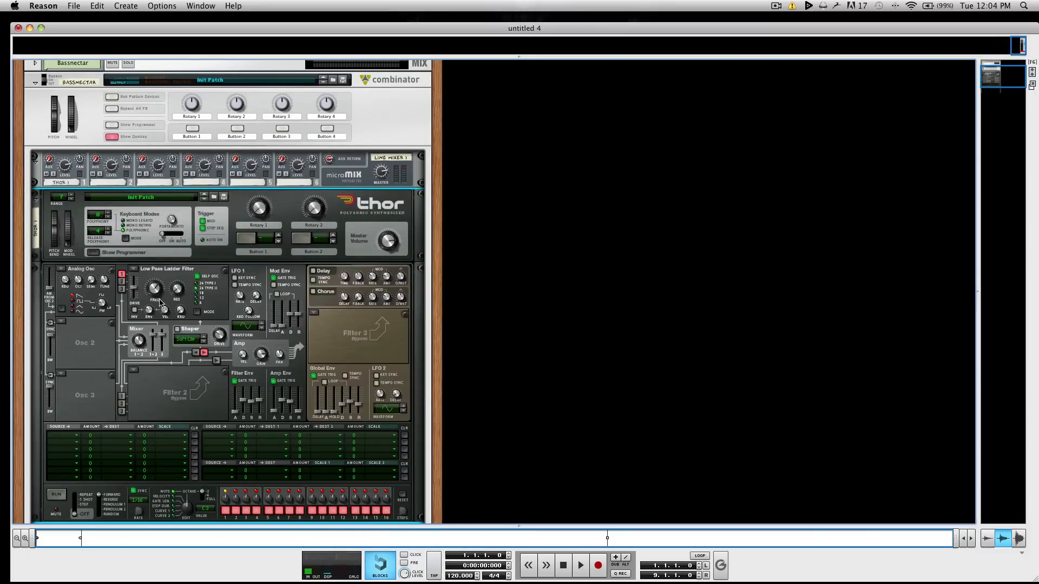
# Load an Analog oscillator into Thor's Osc 2 slot at octave 3 and route it into Filter 1
pyautogui.moveTo(162, 300)
pyautogui.click(60, 323)
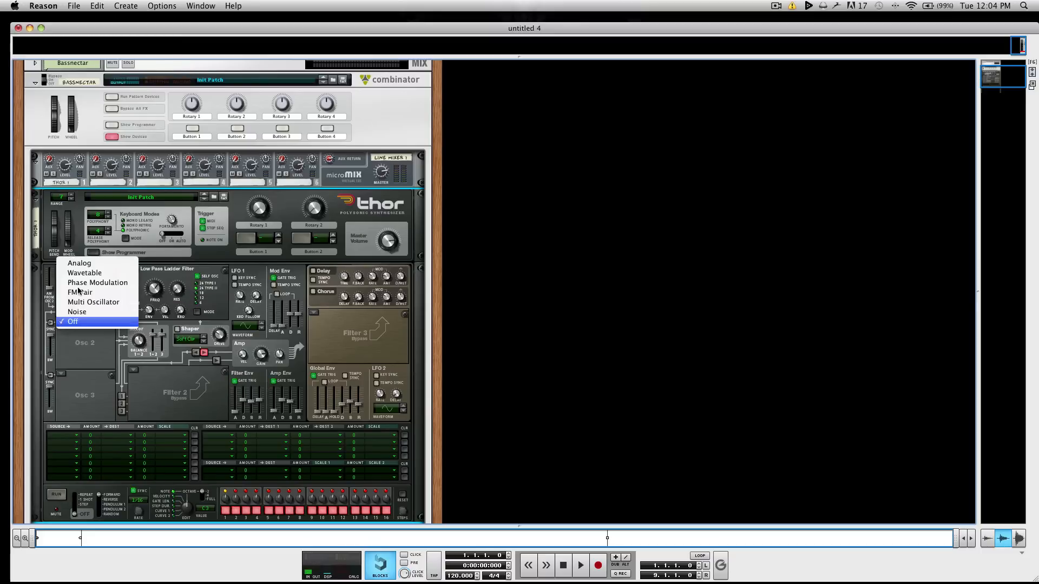
pyautogui.click(70, 271)
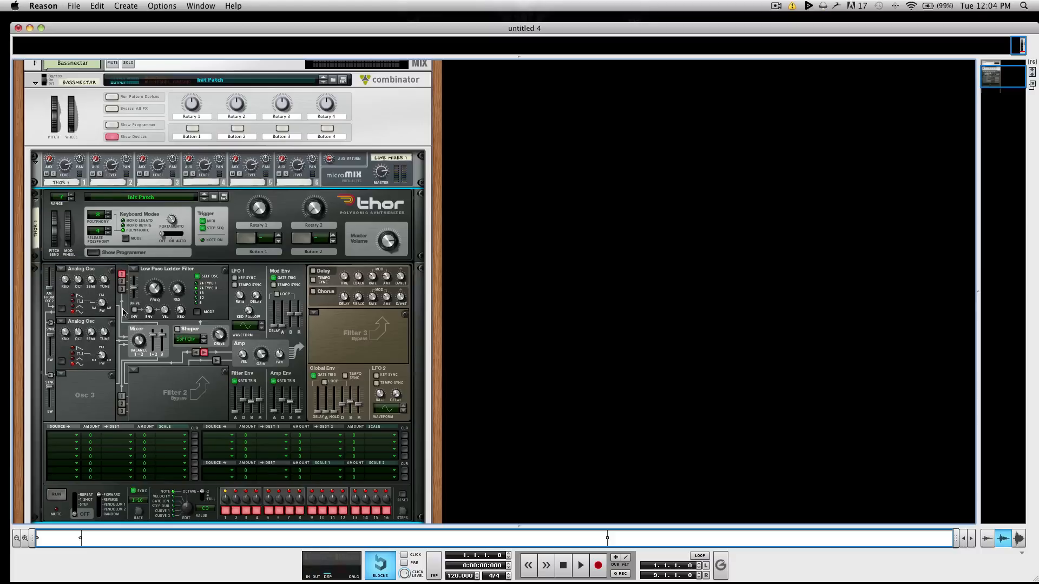
pyautogui.click(121, 281)
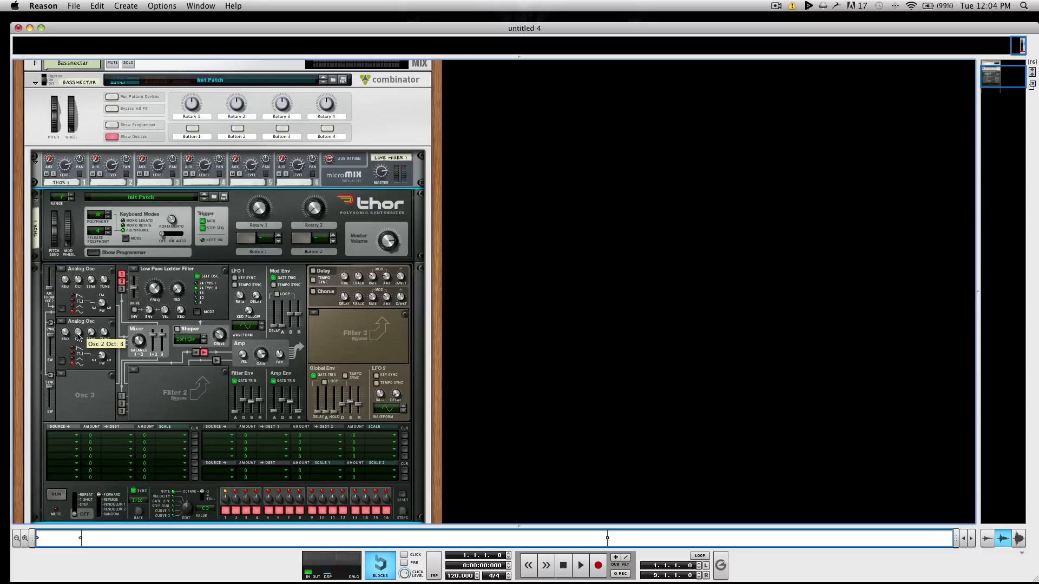
# Shape Thor's amp envelope with decay and sustain at maximum, a short release and an attack of 17.4 ms
pyautogui.moveTo(282, 404); pyautogui.dragTo(288, 375)
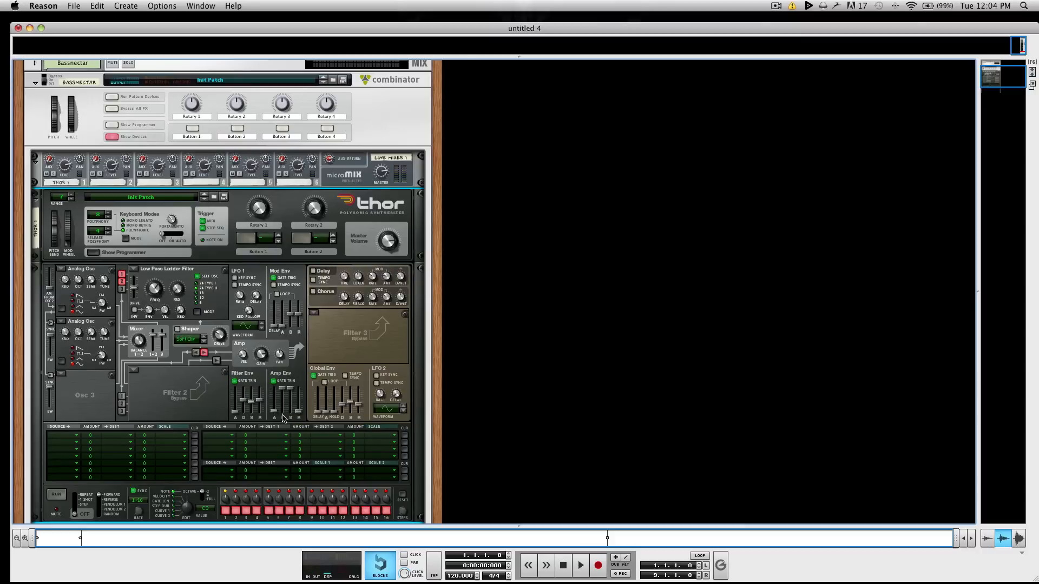
pyautogui.moveTo(299, 415); pyautogui.dragTo(301, 413)
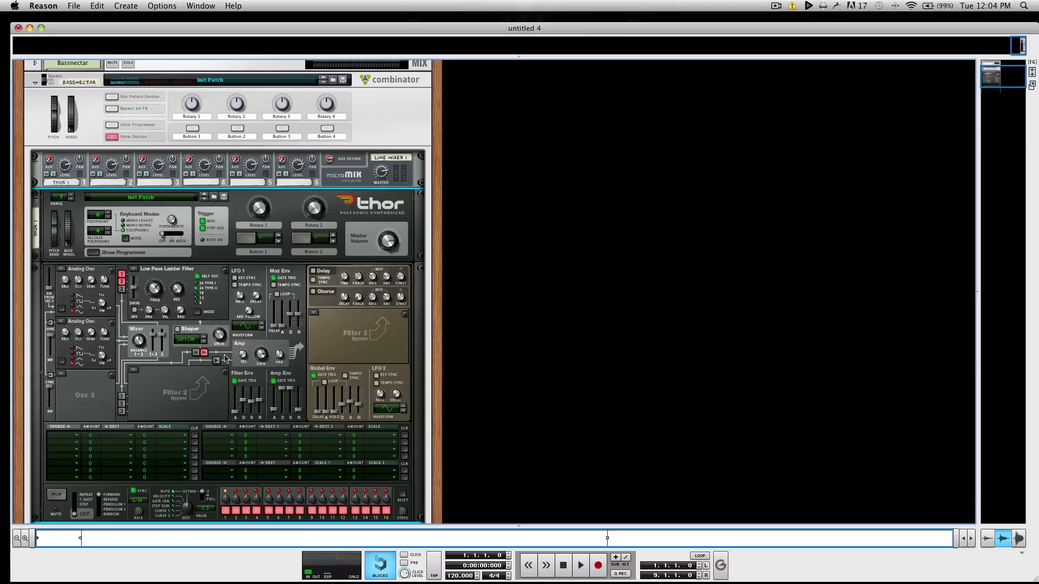
pyautogui.scroll(-4, 200, 384)
pyautogui.scroll(-1, 200, 383)
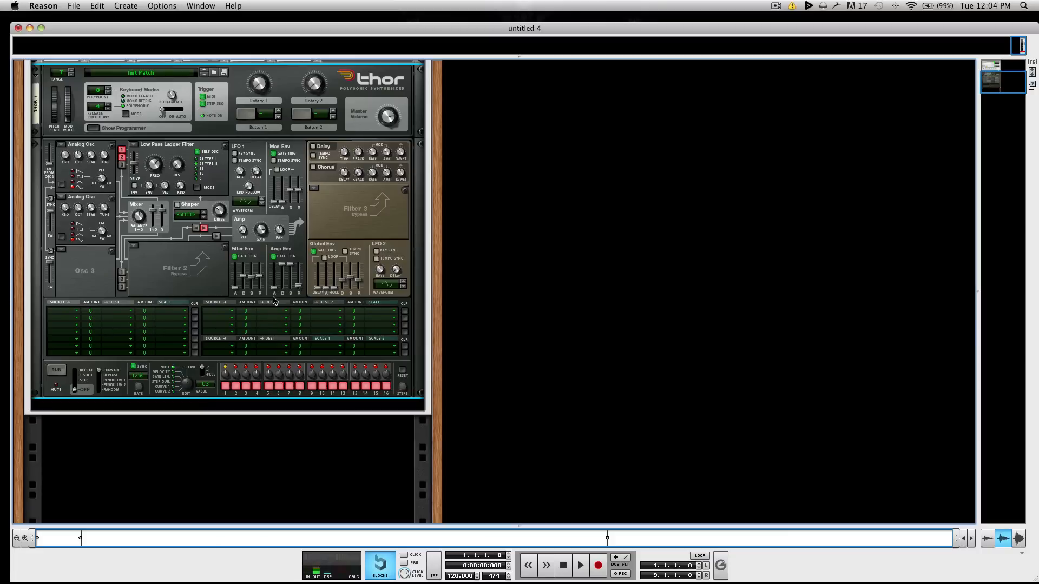
pyautogui.moveTo(275, 289)
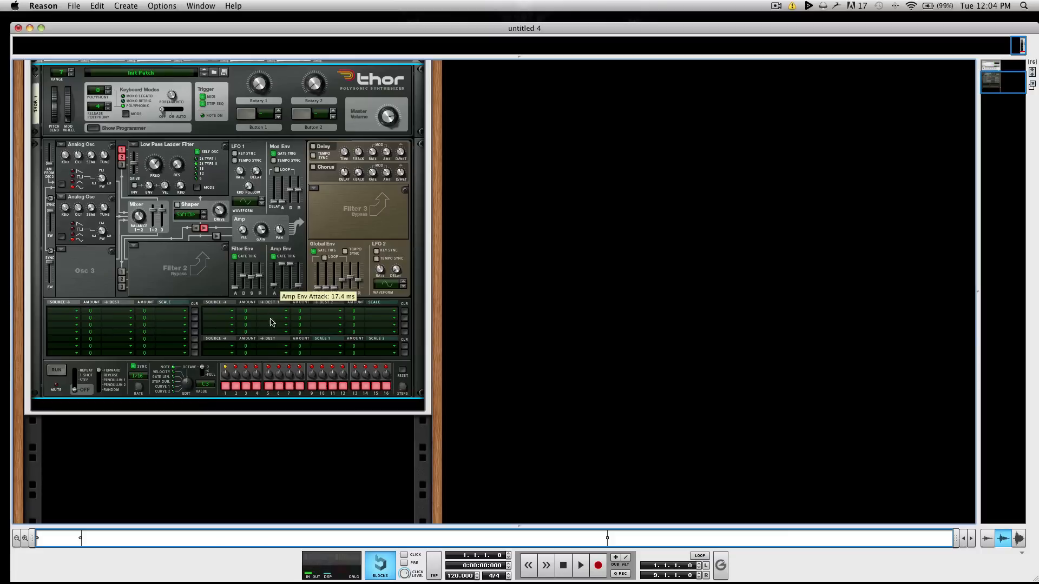
# Add an MClass Compressor directly below Thor
pyautogui.rightClick(218, 398)
pyautogui.moveTo(265, 385)
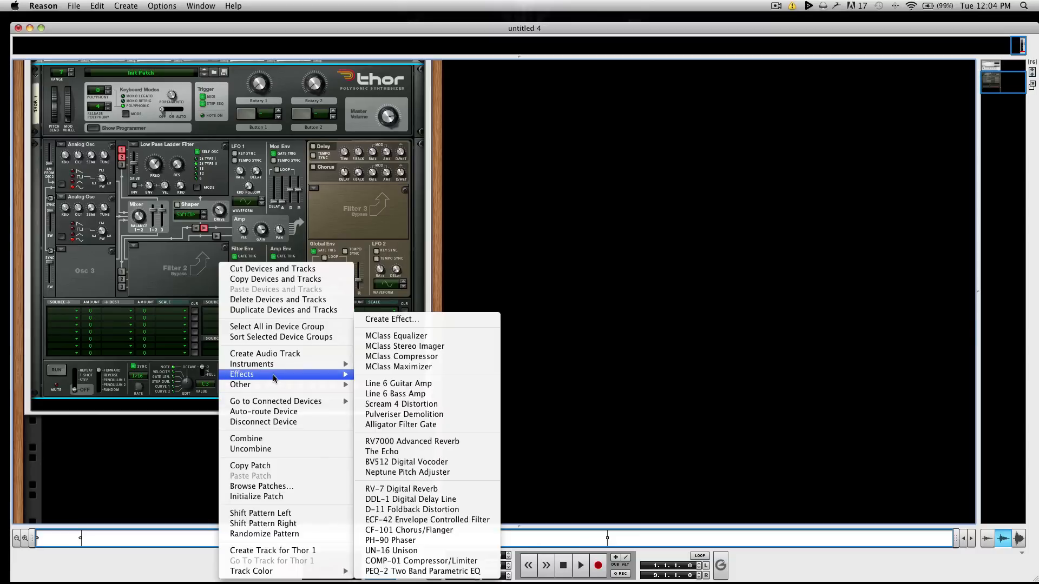
pyautogui.click(401, 356)
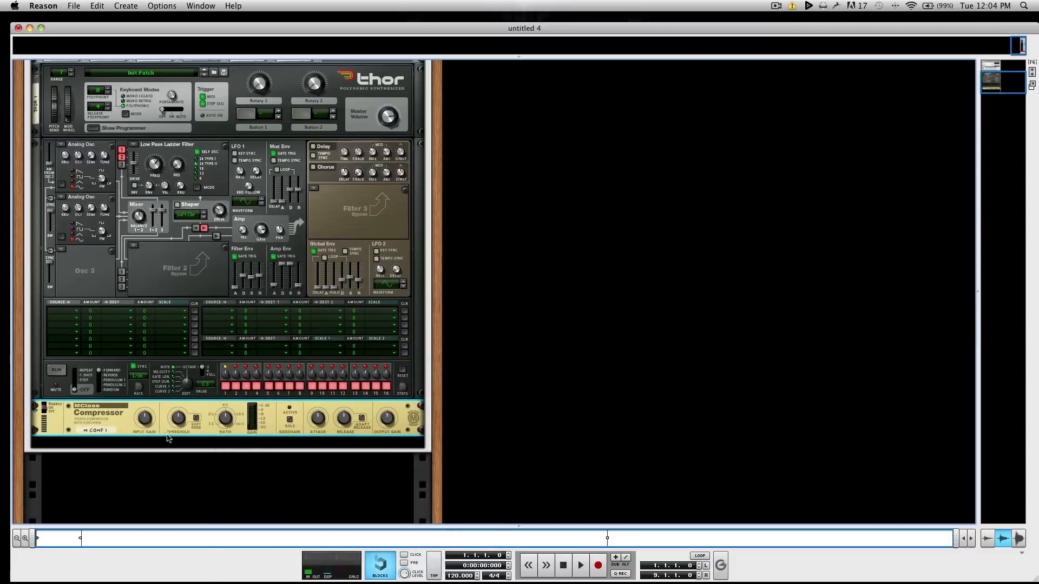
# Add an ECF-42 Envelope Controlled Filter after the compressor and adjust its cutoff frequency
pyautogui.rightClick(273, 431)
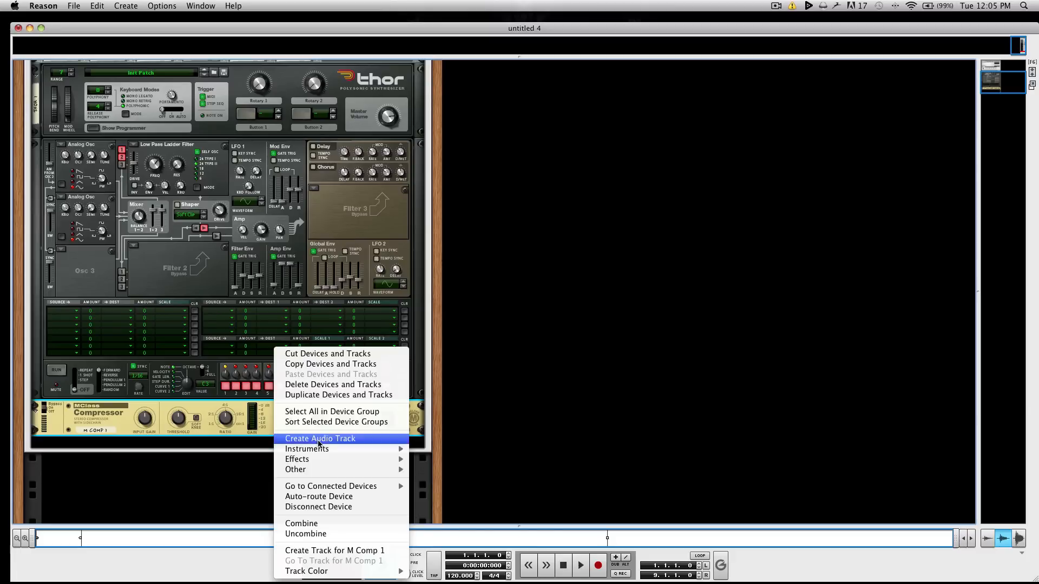
pyautogui.moveTo(323, 452)
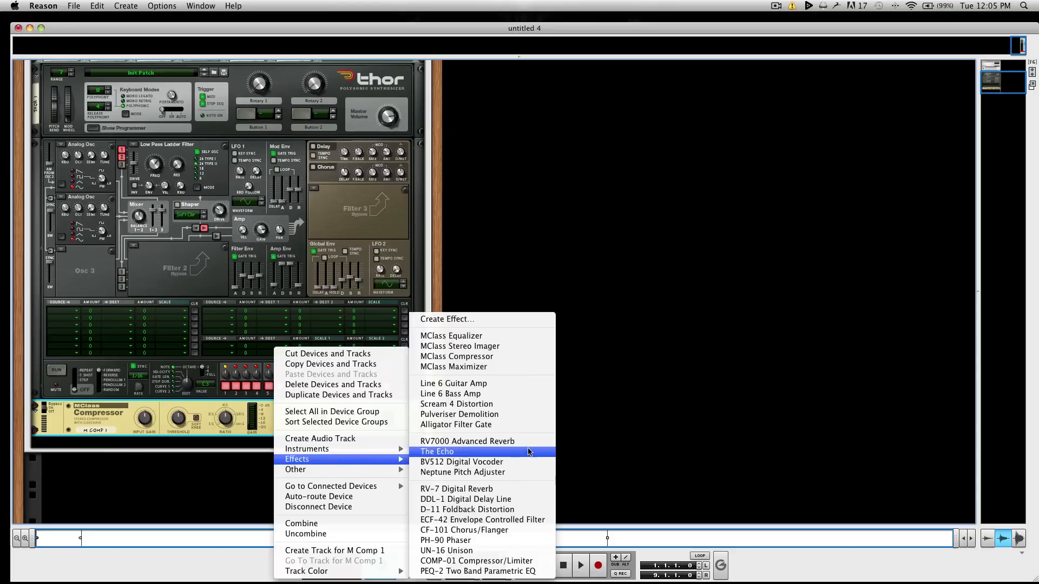
pyautogui.click(537, 521)
pyautogui.moveTo(74, 467); pyautogui.dragTo(73, 468)
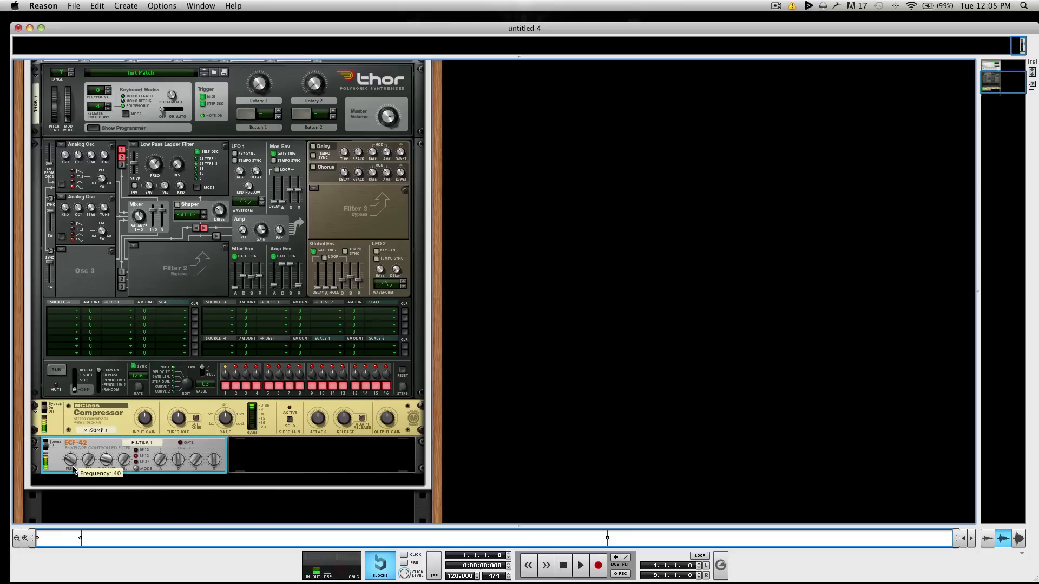
pyautogui.moveTo(69, 461); pyautogui.dragTo(68, 464)
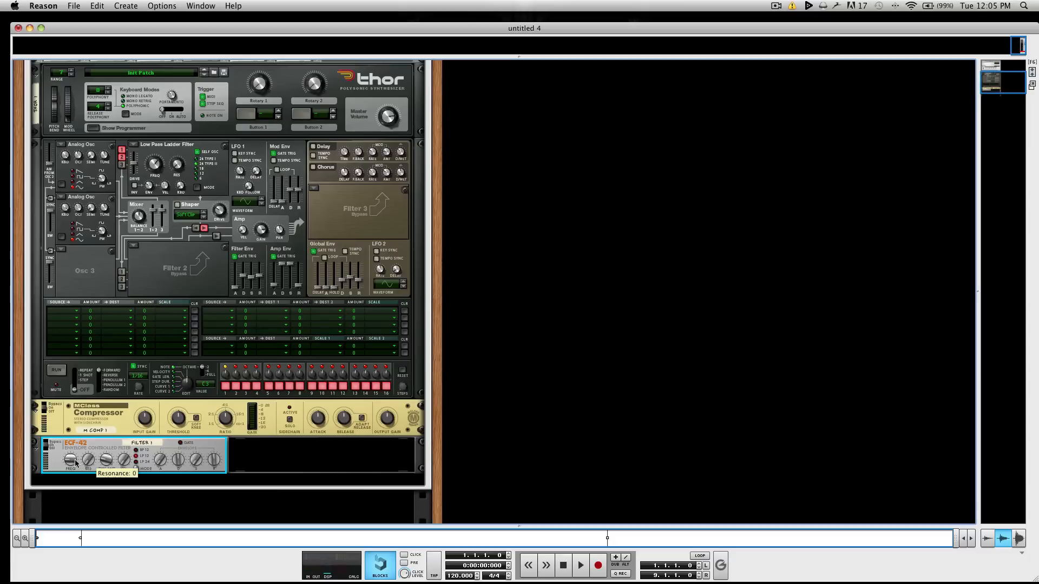
pyautogui.moveTo(73, 463); pyautogui.dragTo(74, 461)
# Create a Redrum Drum Computer in an empty second rack column beside the Combinator
pyautogui.scroll(5, 120, 438)
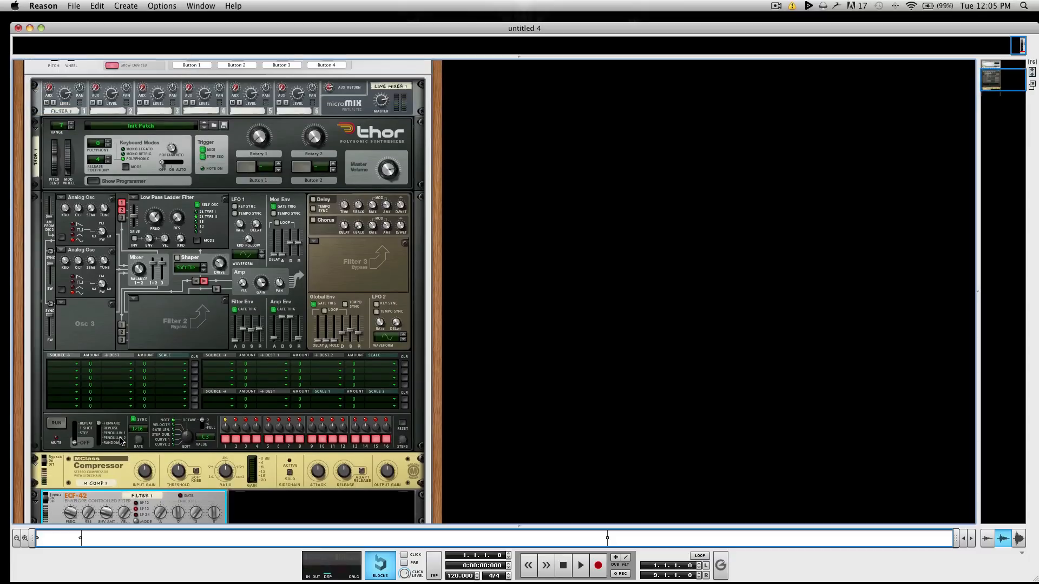
pyautogui.scroll(3, 120, 439)
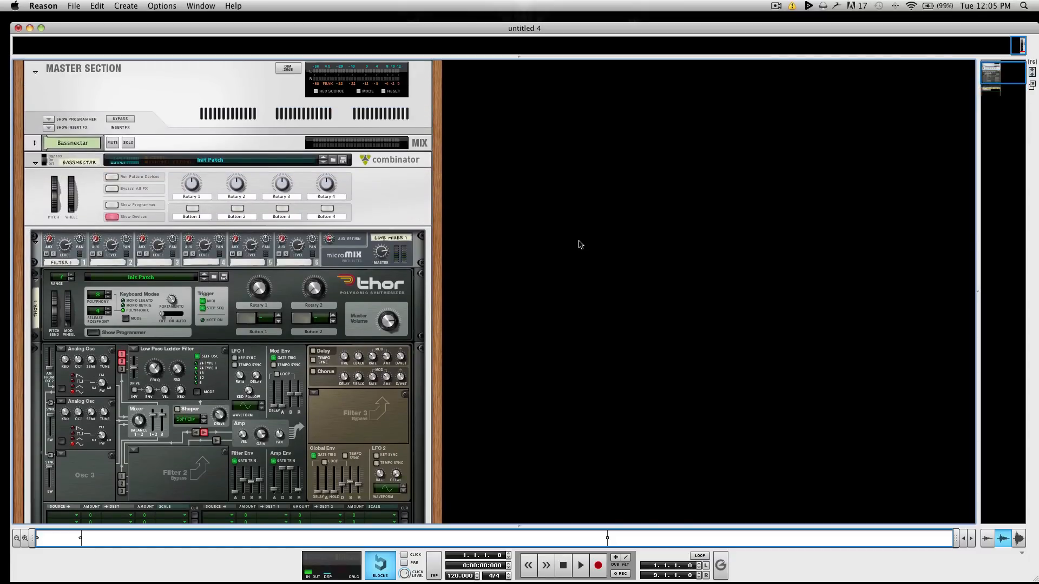
pyautogui.rightClick(547, 180)
pyautogui.moveTo(603, 238)
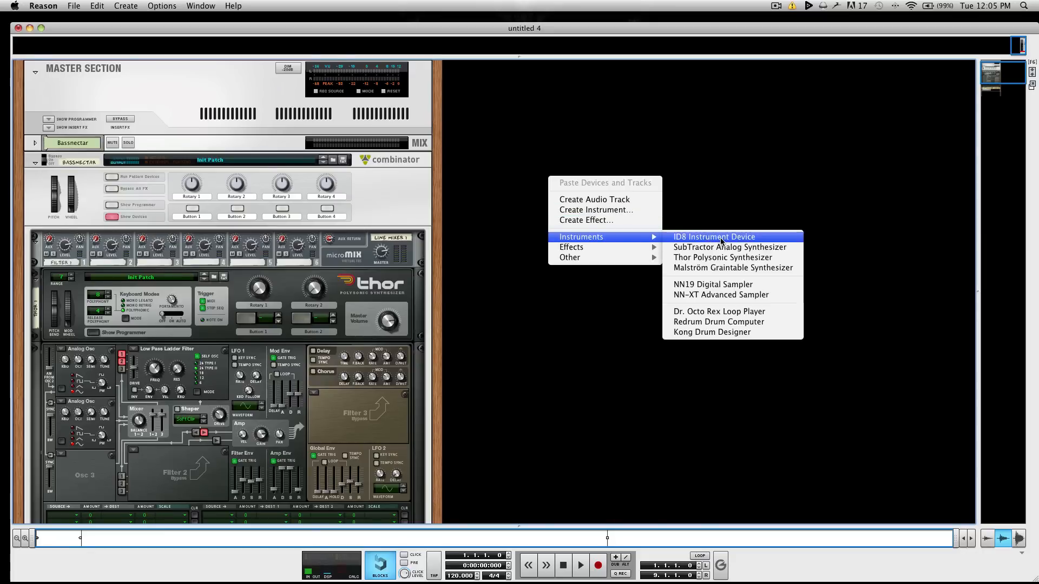
pyautogui.click(734, 322)
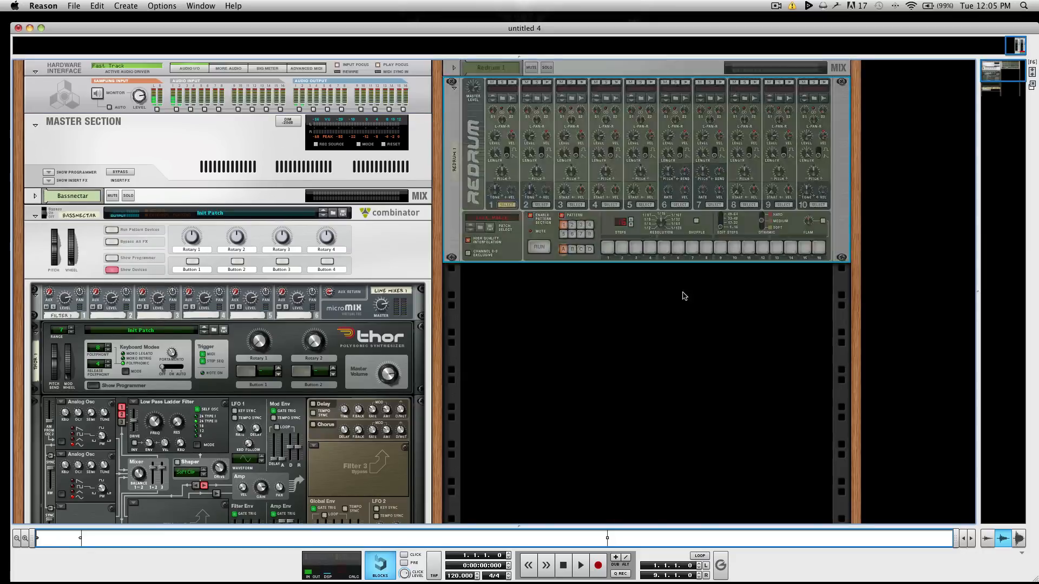
# Browse samples for Redrum channel 1 and open Reason Factory Sound Bank > Redrum Drum Kits > xclusive drums-sorted > 01_BassDrums
pyautogui.click(503, 98)
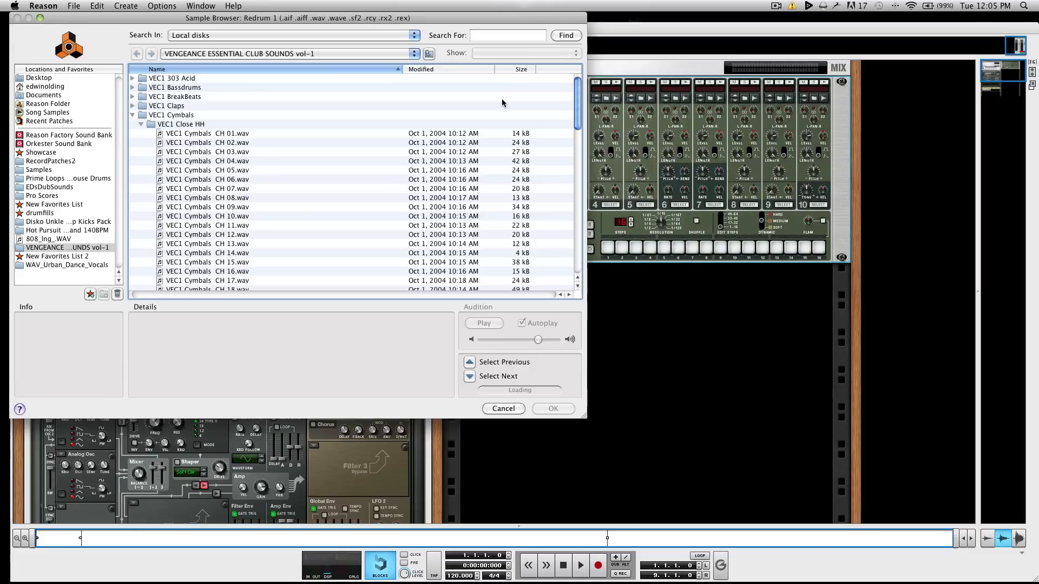
pyautogui.click(132, 114)
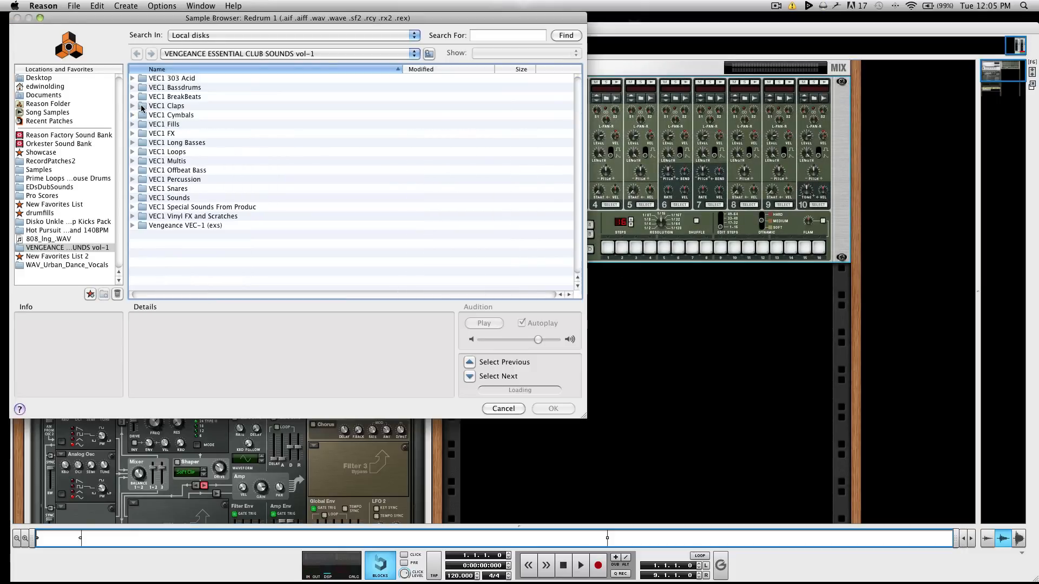
pyautogui.click(78, 135)
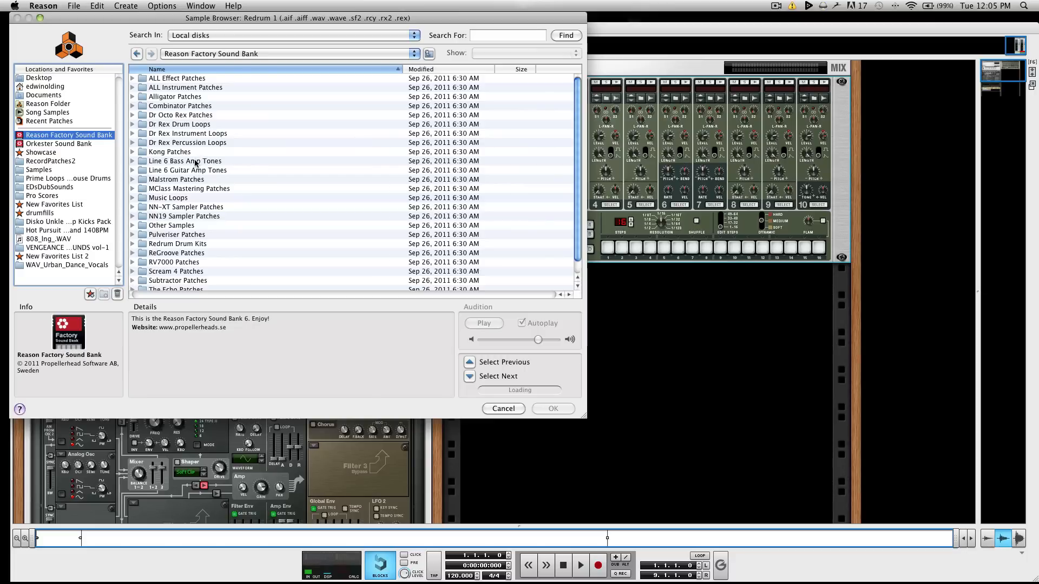
pyautogui.scroll(-2, 193, 162)
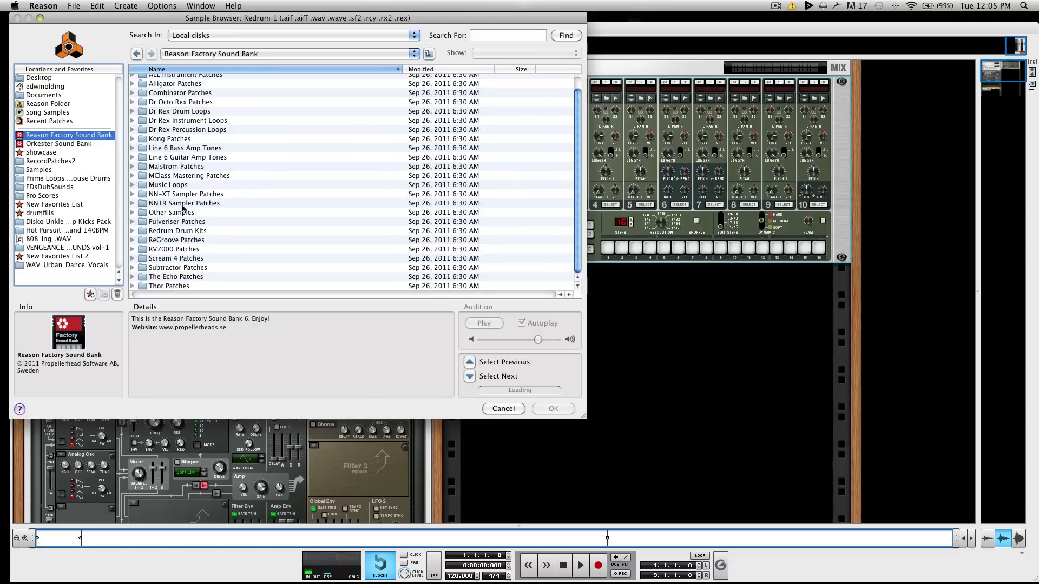
pyautogui.click(133, 231)
pyautogui.scroll(-3, 182, 230)
pyautogui.scroll(-2, 182, 231)
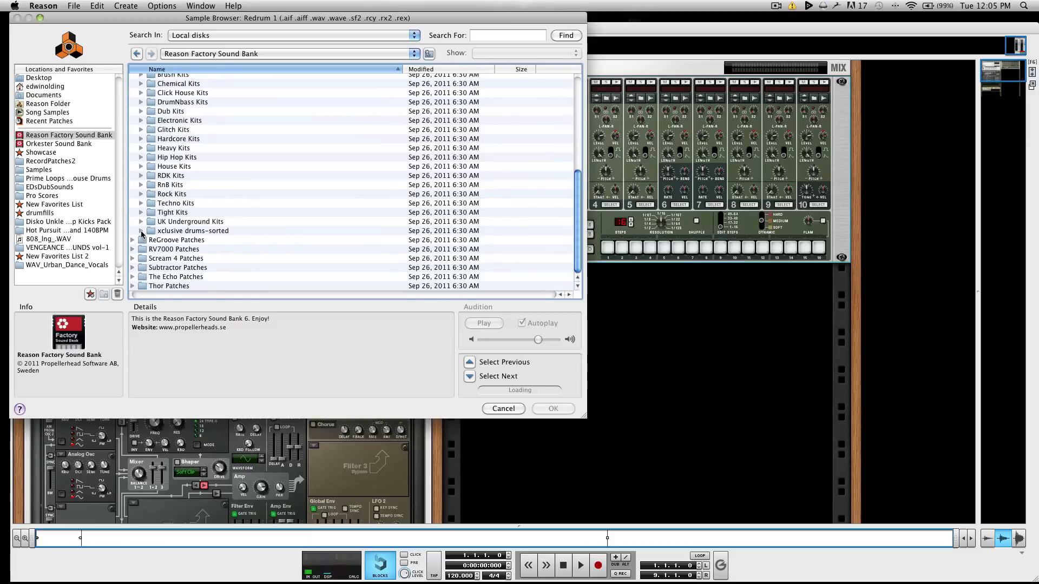
pyautogui.click(140, 231)
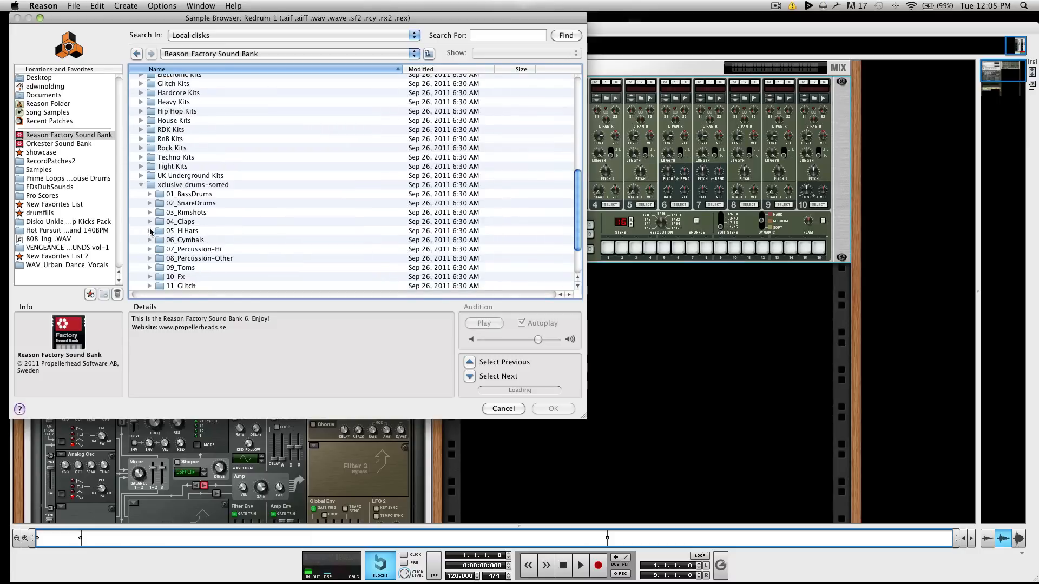
pyautogui.click(149, 193)
# Audition several bass drum samples and load Bd_Axis.wav into Redrum channel 1
pyautogui.click(207, 88)
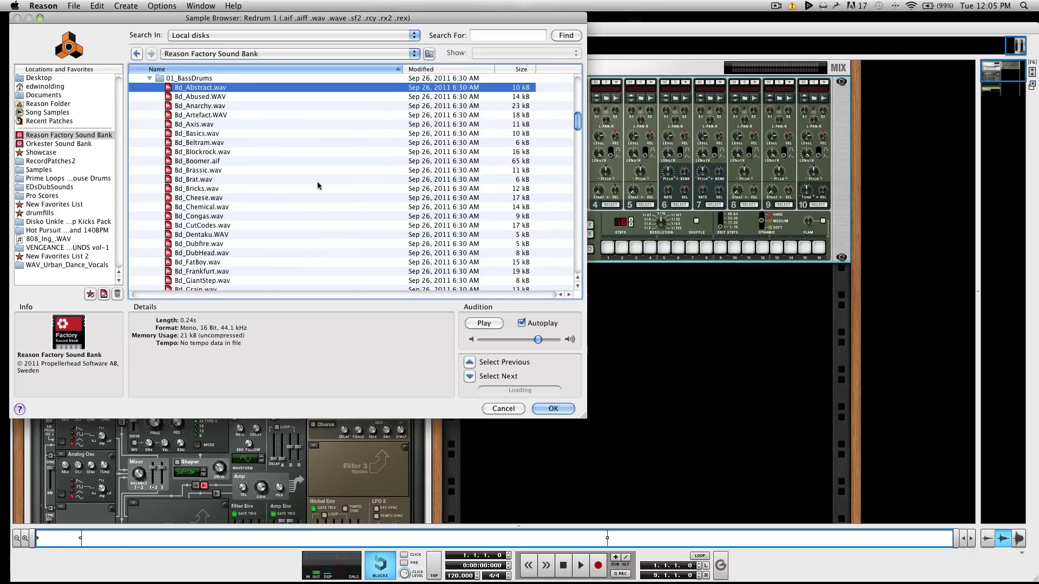
pyautogui.click(232, 99)
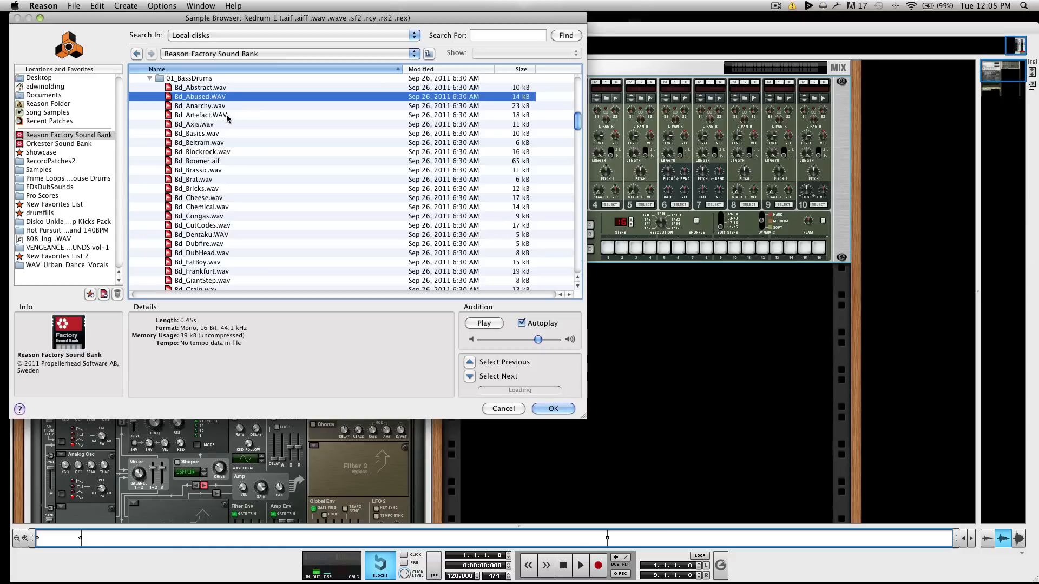
pyautogui.click(227, 116)
pyautogui.click(225, 125)
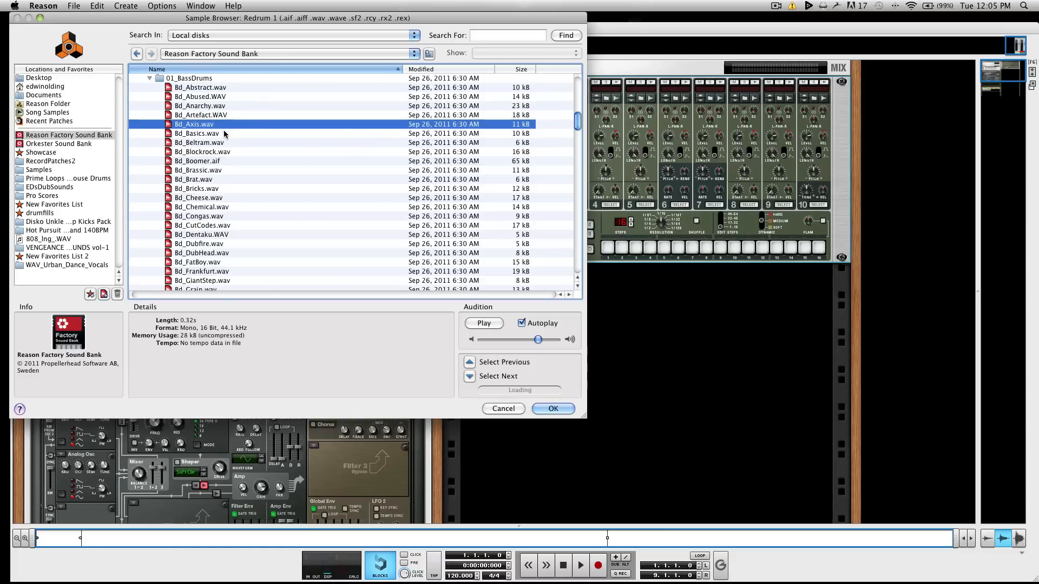
pyautogui.click(552, 408)
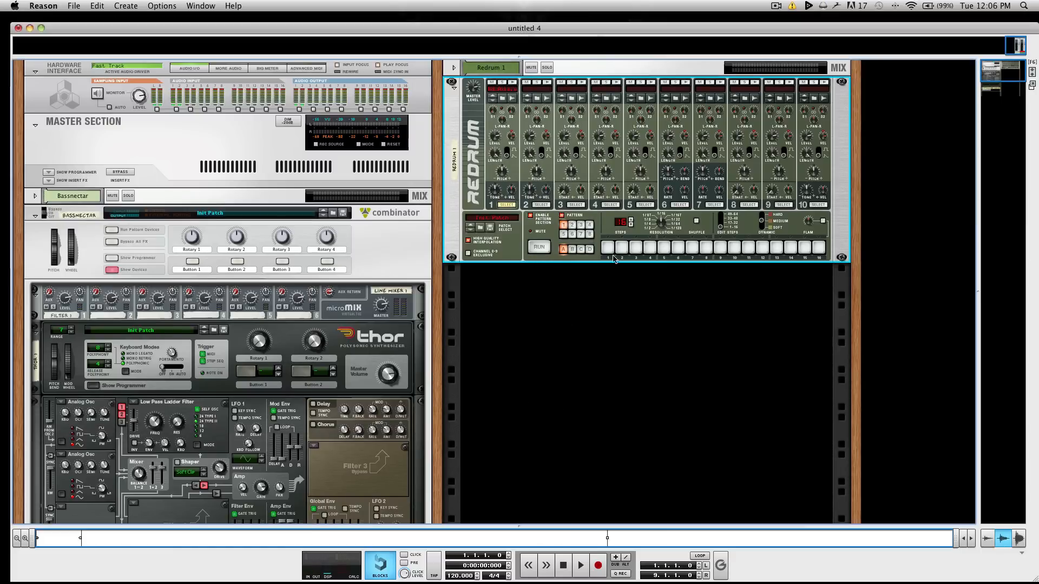
# Program Redrum channel 1 on steps 1 and 7, and channel 2 on step 9
pyautogui.click(607, 248)
pyautogui.click(692, 248)
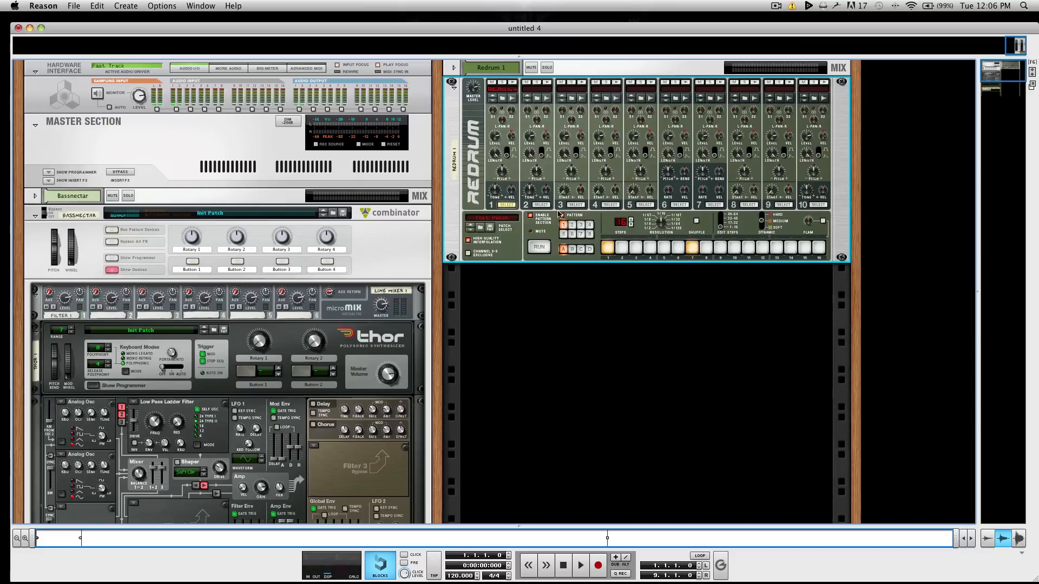
pyautogui.click(541, 205)
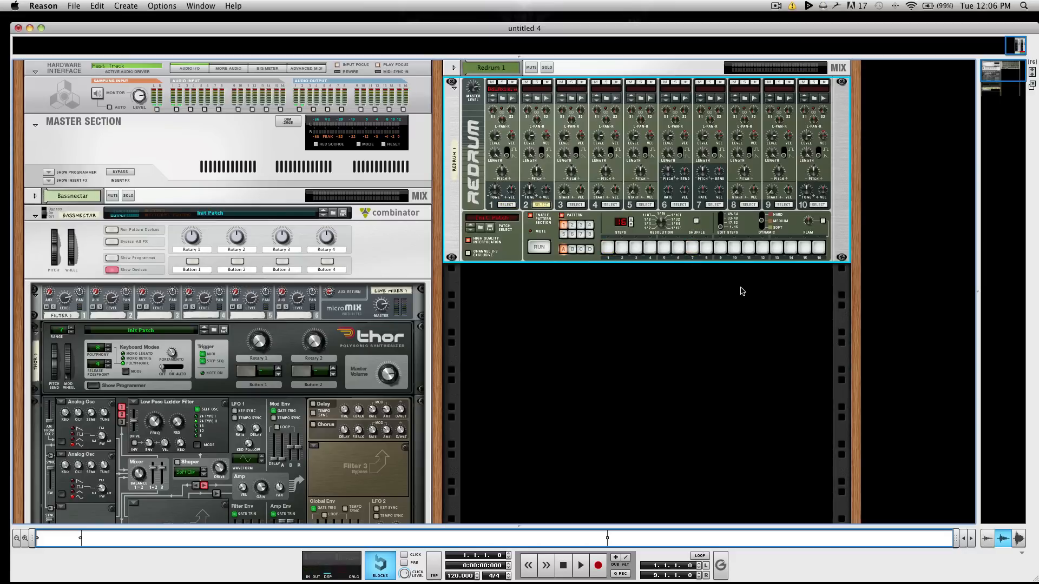
pyautogui.click(724, 252)
# Load the snare sample Sd_Brassic.wav from the 02_SnareDrums folder into Redrum channel 2
pyautogui.click(537, 98)
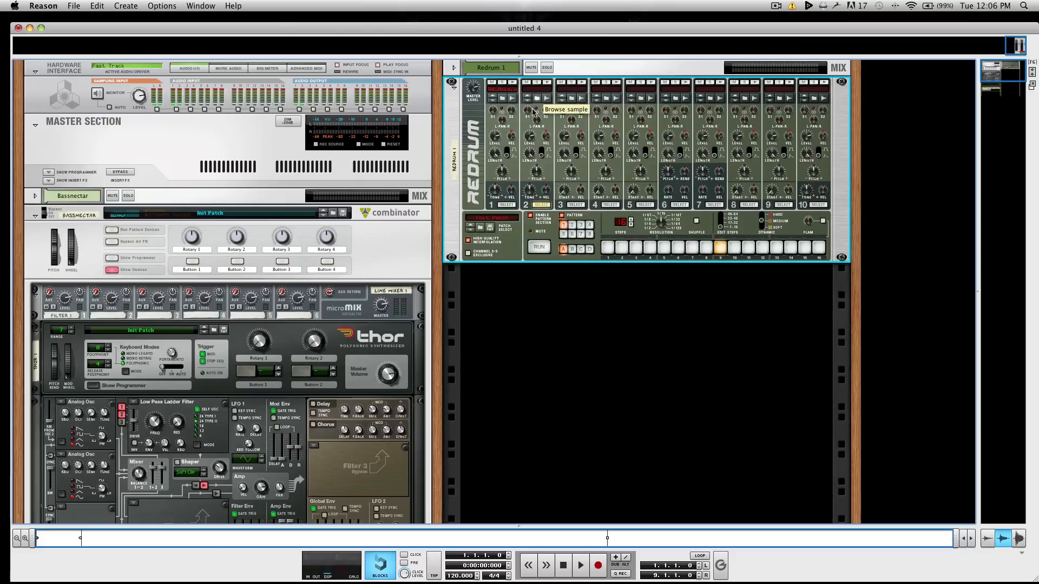
pyautogui.scroll(-10, 211, 248)
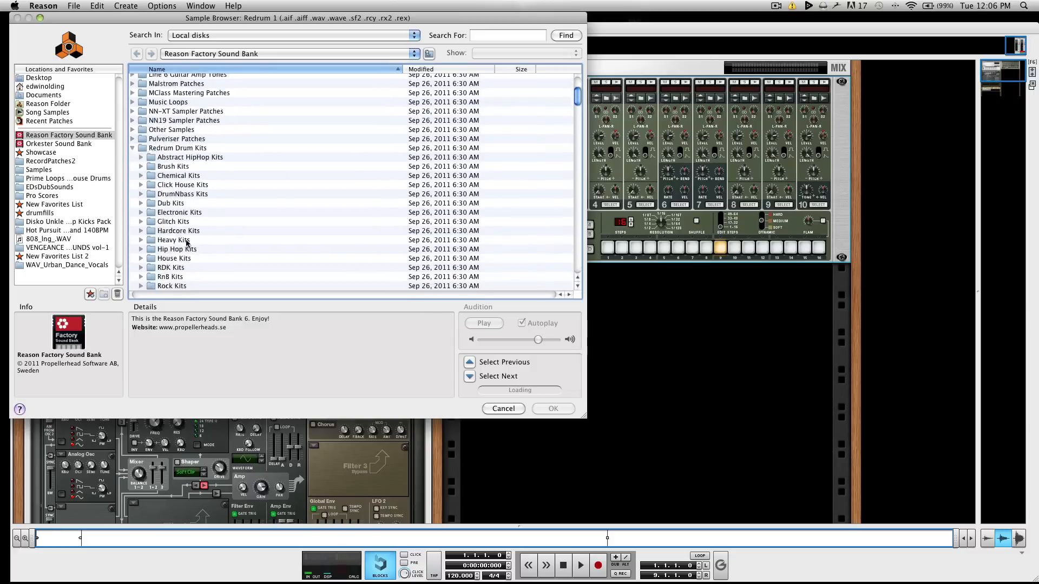
pyautogui.click(147, 102)
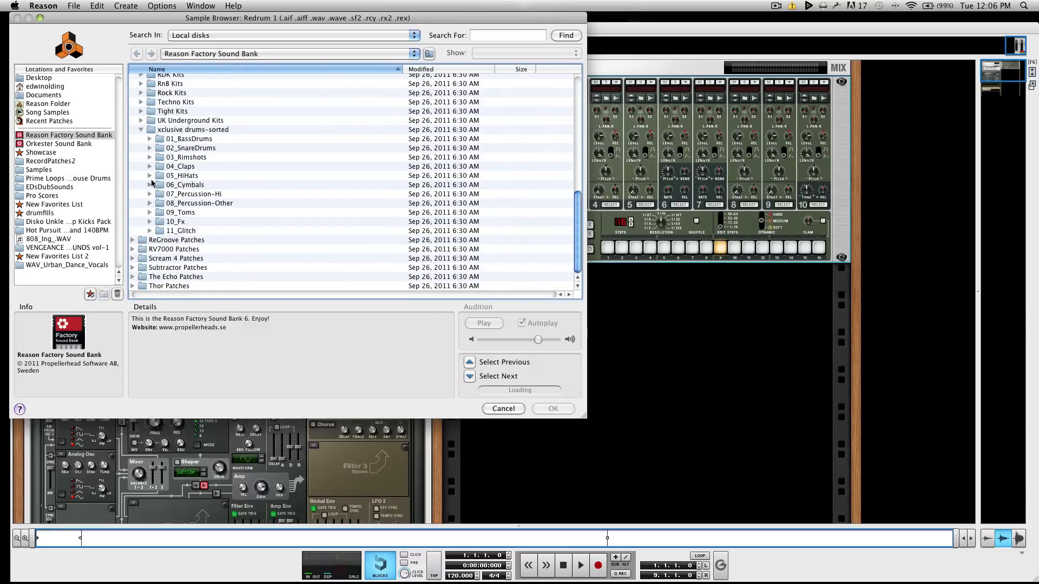
pyautogui.click(150, 147)
pyautogui.click(209, 153)
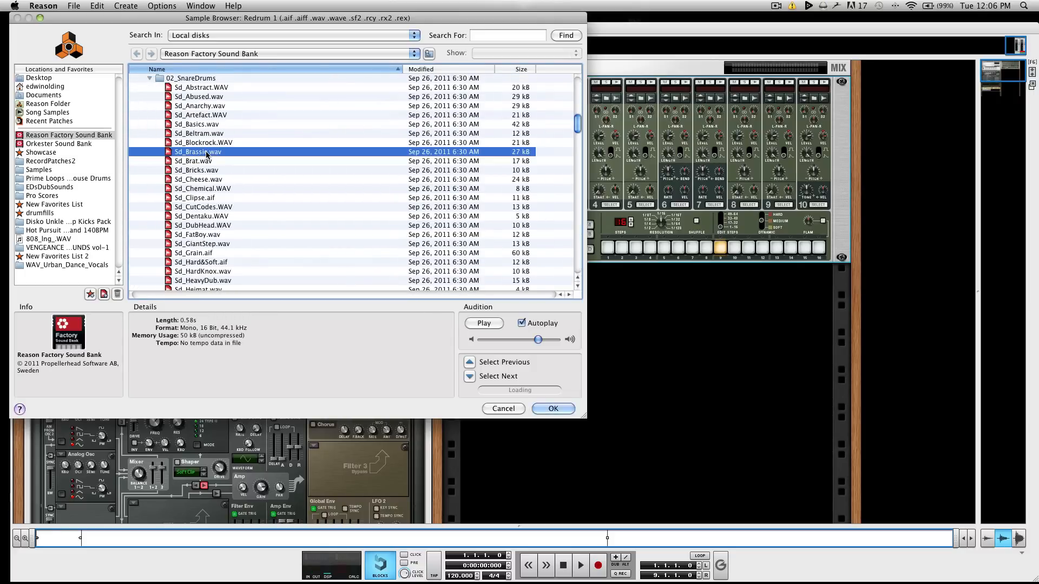
pyautogui.click(561, 410)
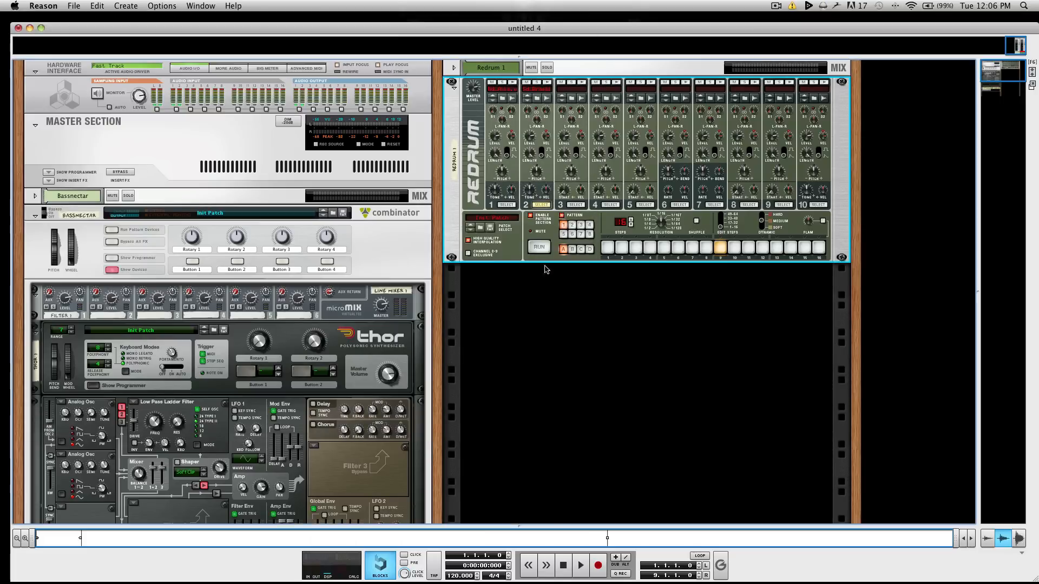
# Preview the Redrum pattern, stop it, and set the song tempo to 140 BPM
pyautogui.click(540, 247)
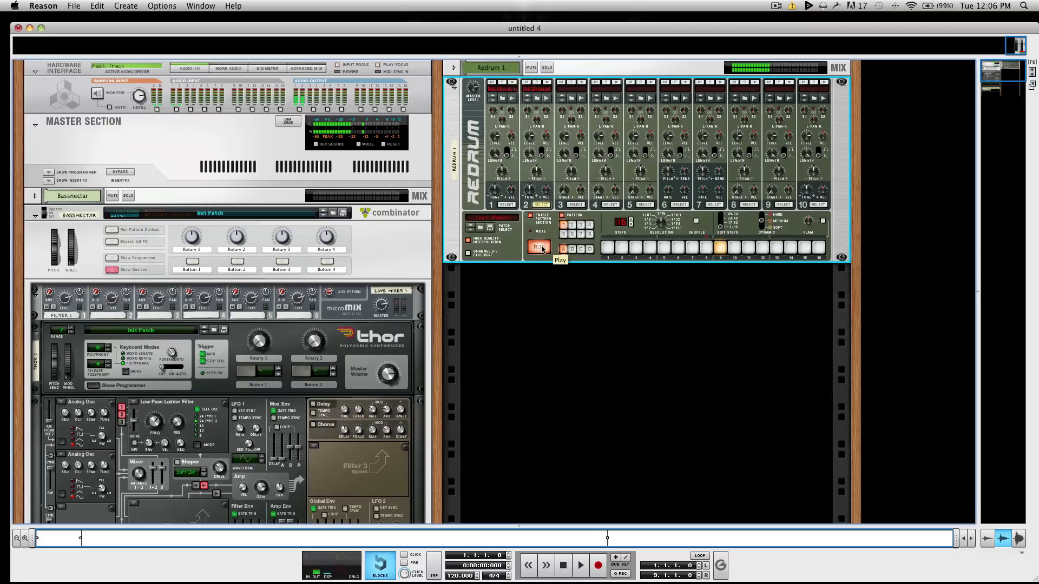
pyautogui.click(540, 247)
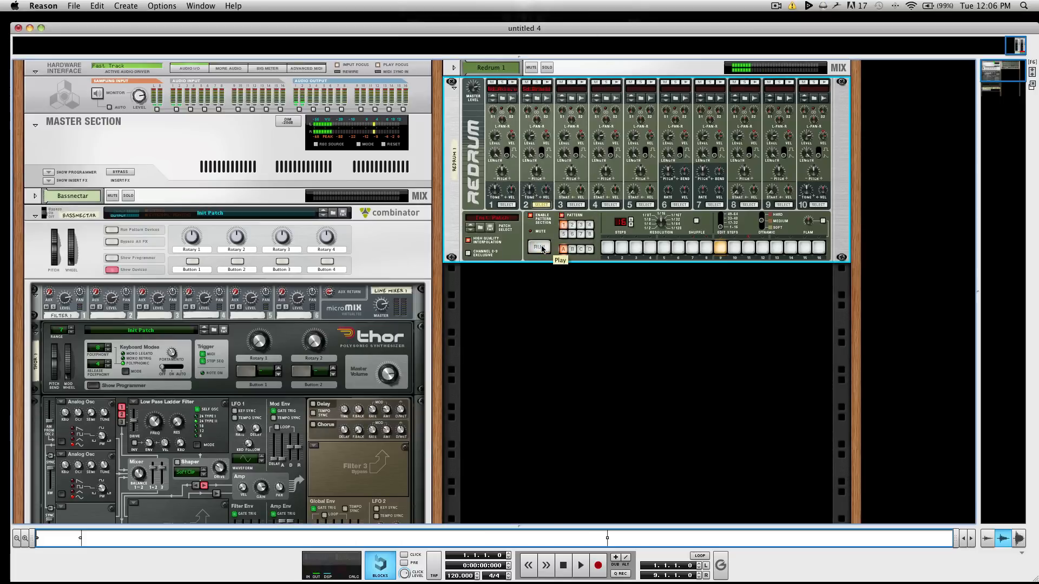
pyautogui.click(477, 574)
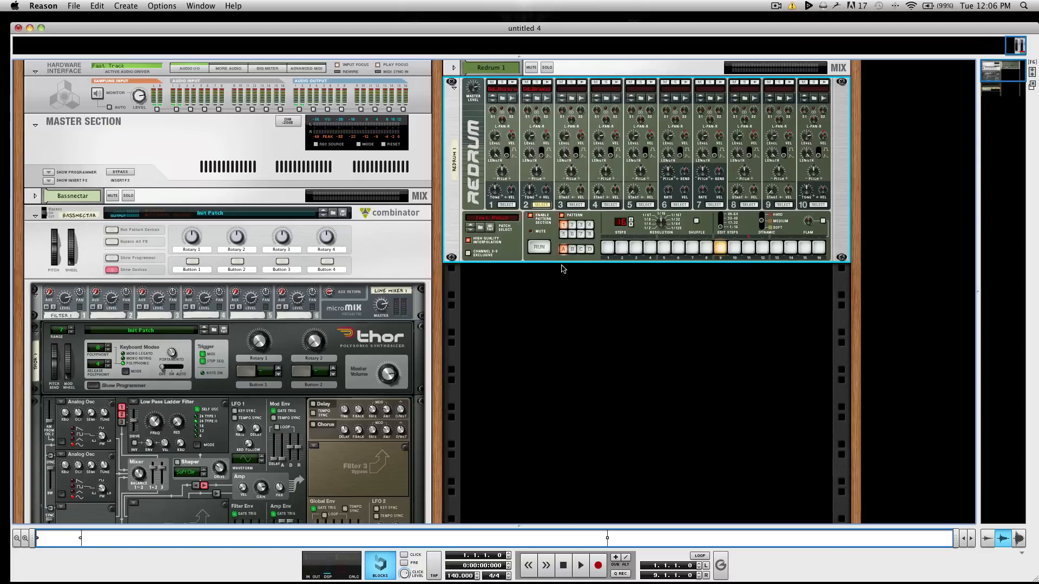
# Add an MClass Maximizer directly below the Redrum
pyautogui.rightClick(537, 261)
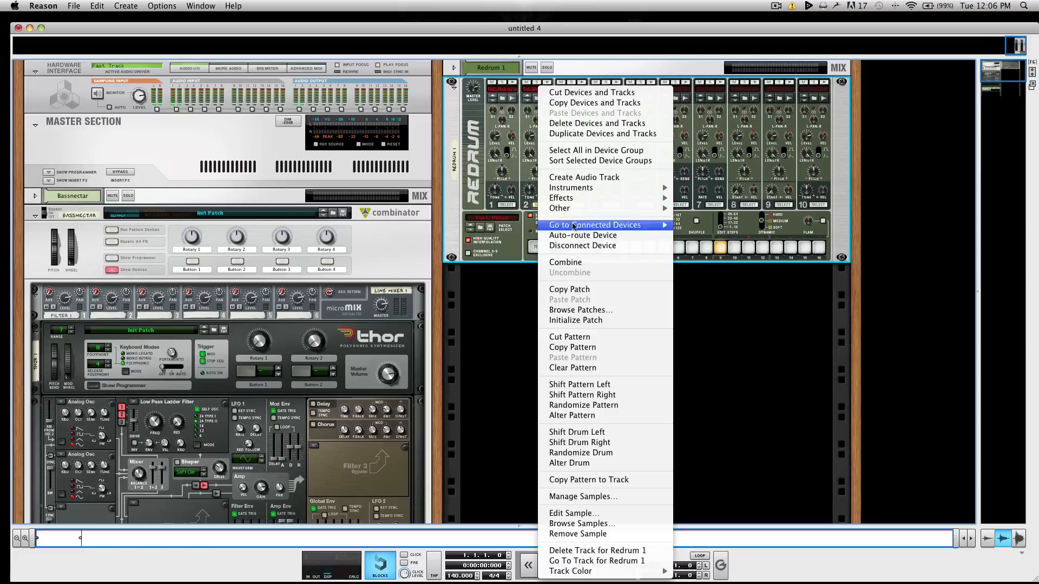
pyautogui.moveTo(575, 210)
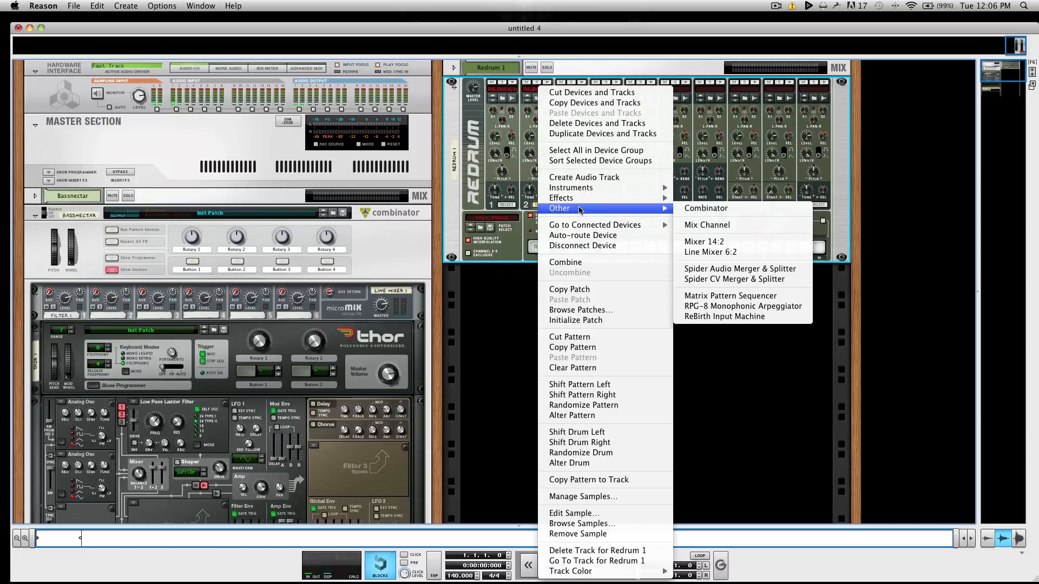
pyautogui.moveTo(648, 198)
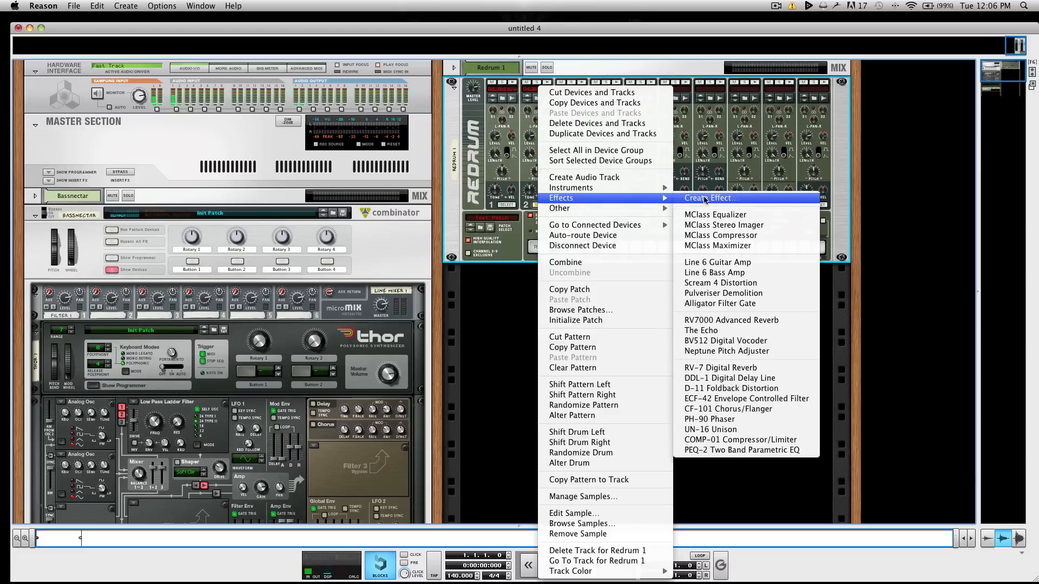
pyautogui.click(742, 246)
# Add a Spider Audio Merger & Splitter below the Maximizer
pyautogui.rightClick(528, 282)
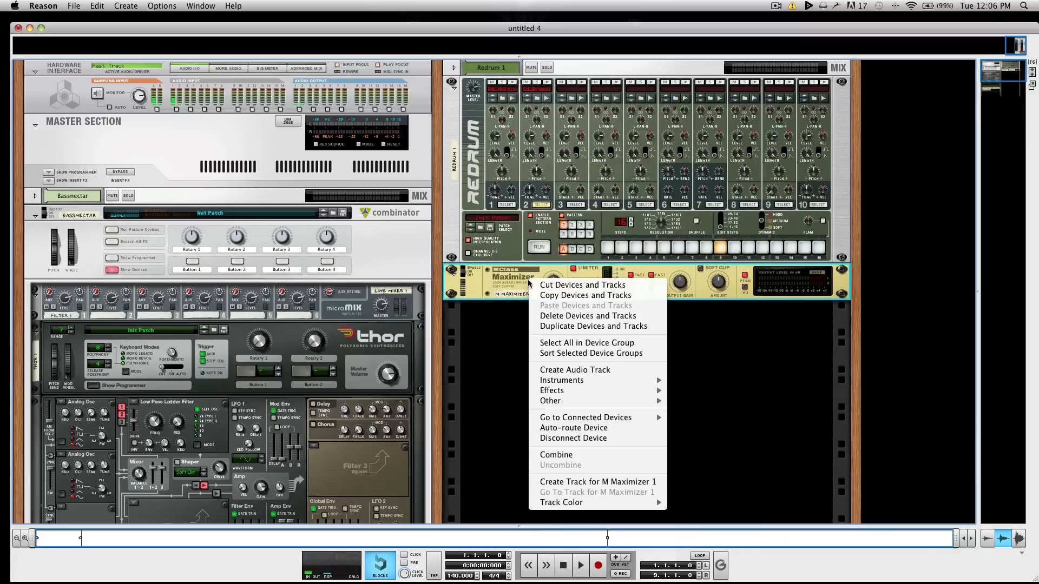
pyautogui.moveTo(622, 401)
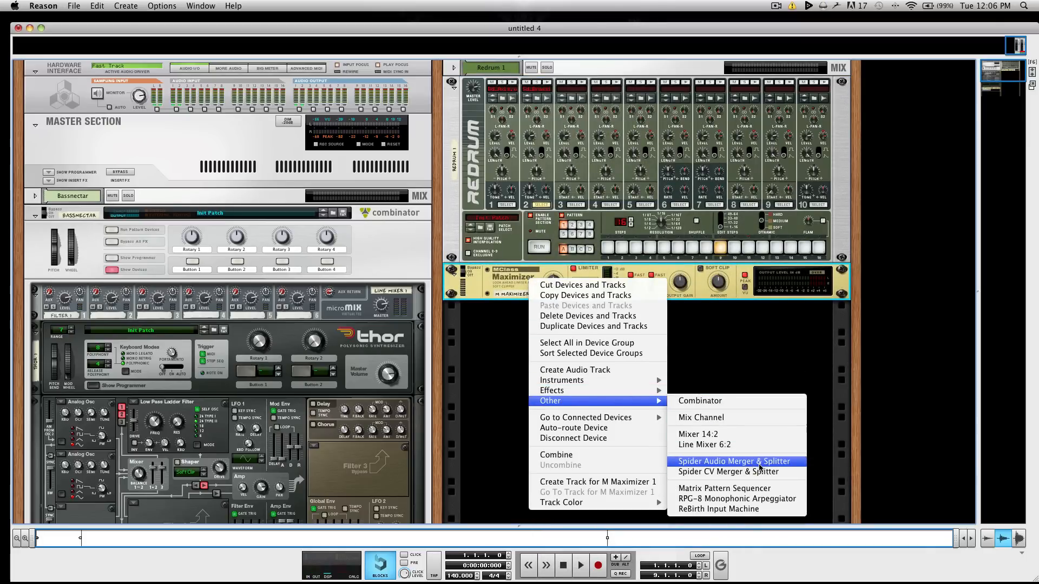
pyautogui.click(789, 466)
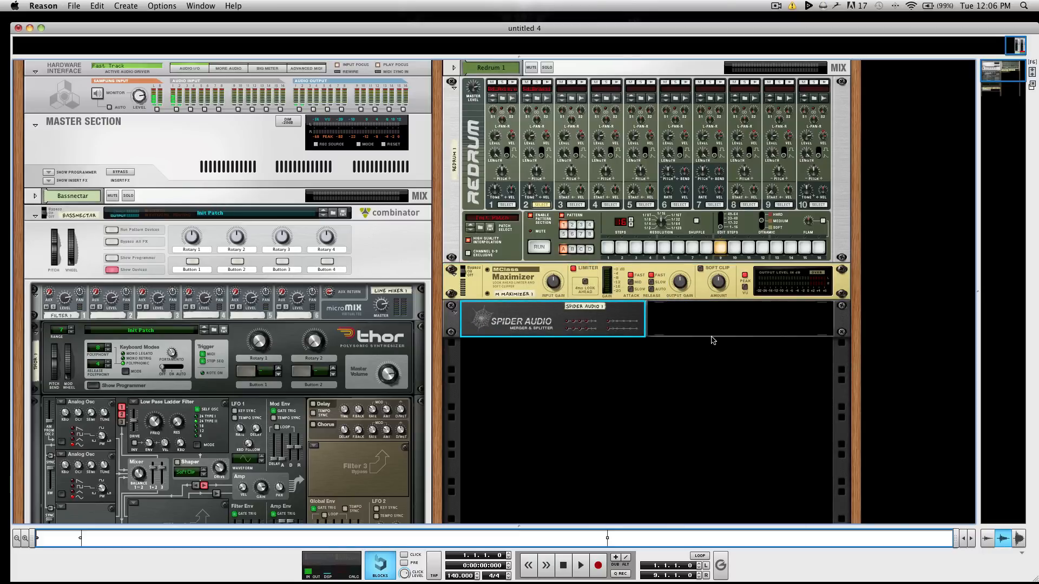
# On the rack's rear, route the Maximizer's output through the Spider Audio splitter into the Redrum mix channel's input
pyautogui.press('Tab')
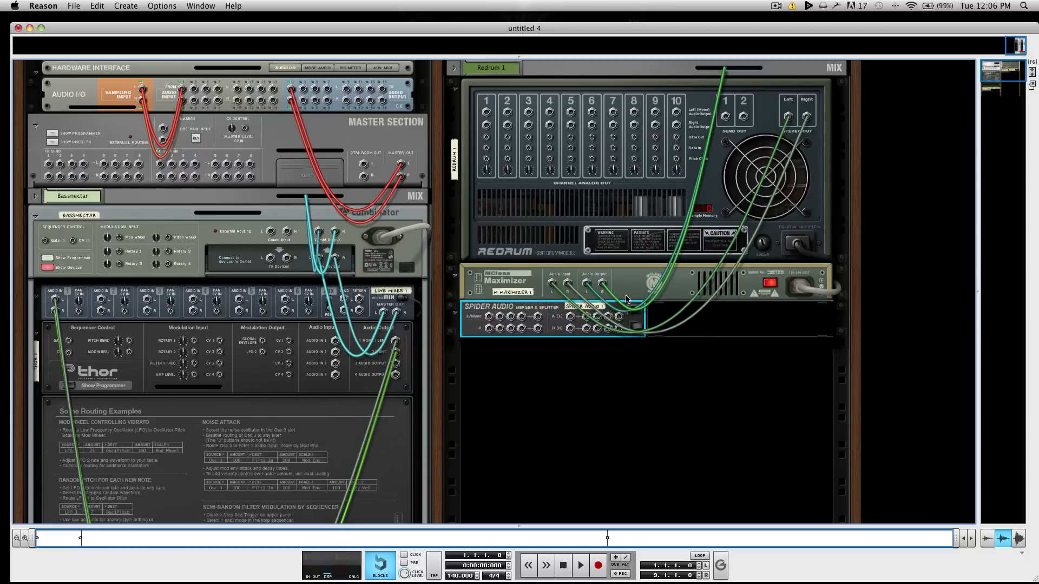
pyautogui.click(453, 71)
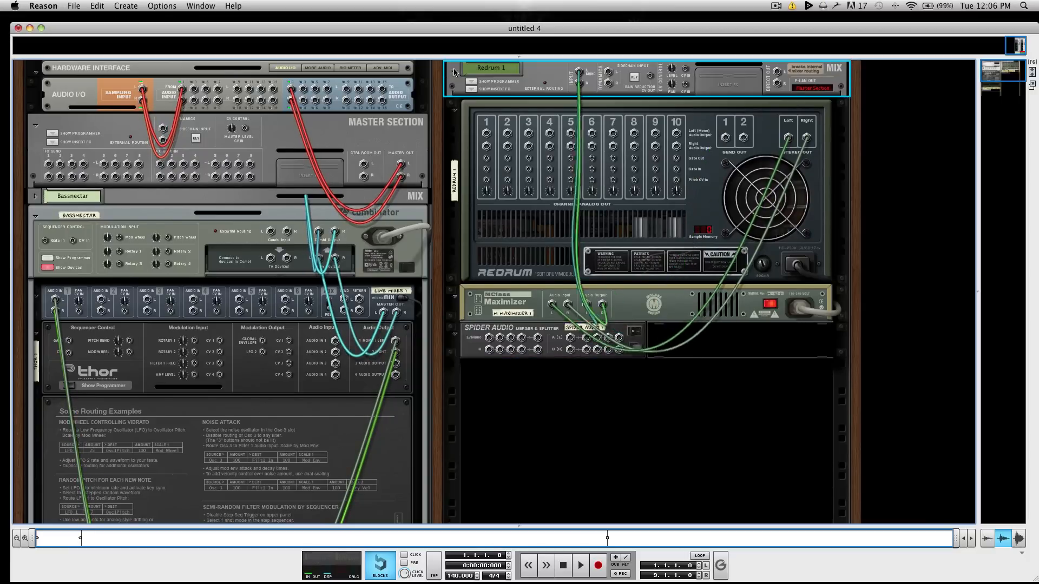
pyautogui.moveTo(588, 307); pyautogui.dragTo(580, 72)
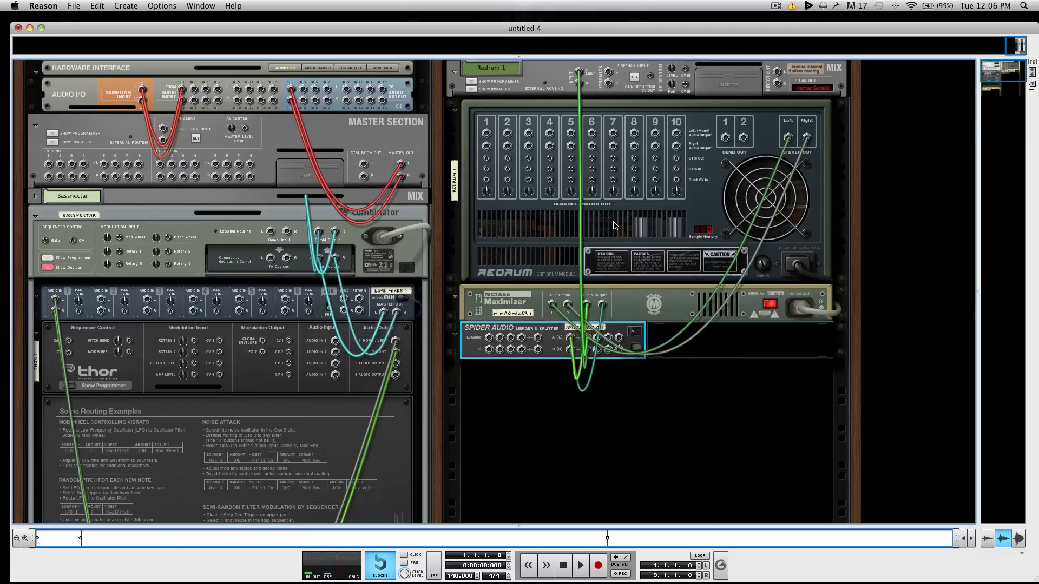
# Connect another Spider Audio splitter output to the sidechain input of the Combinator's MClass Compressor, and return to the rack's front
pyautogui.scroll(-8, 614, 231)
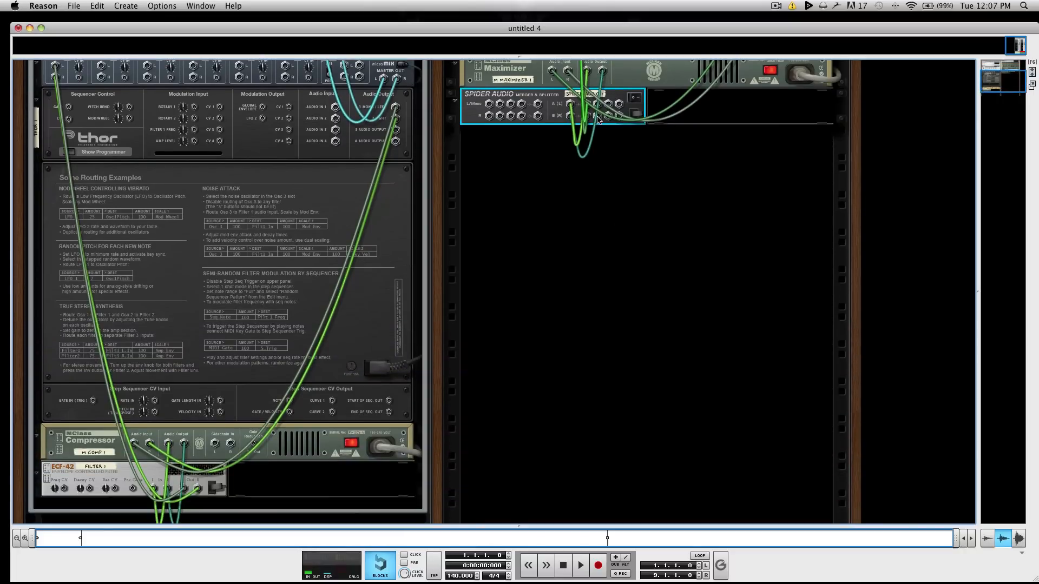
pyautogui.moveTo(595, 105); pyautogui.dragTo(215, 446)
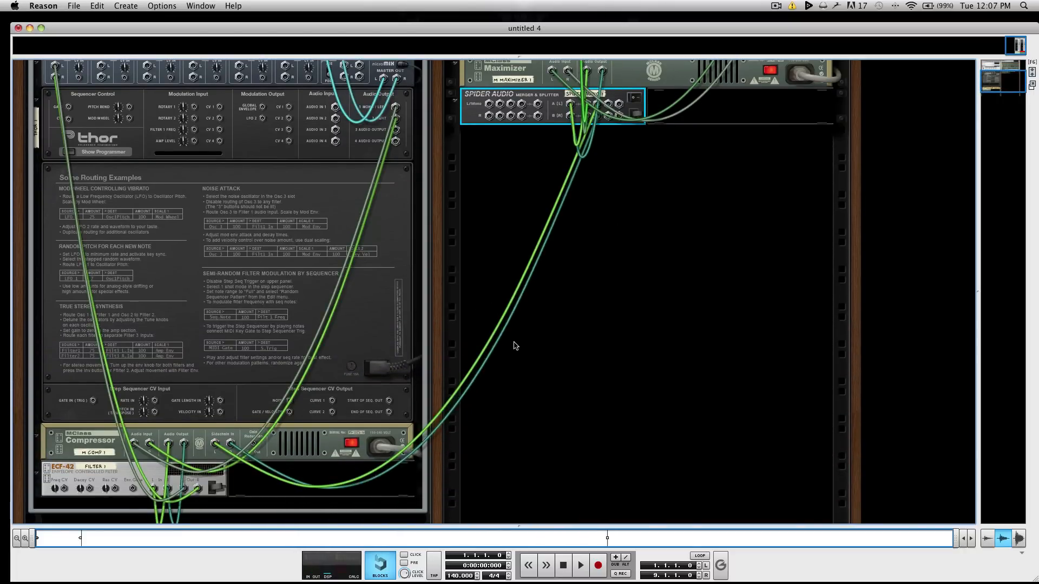
pyautogui.press('Tab')
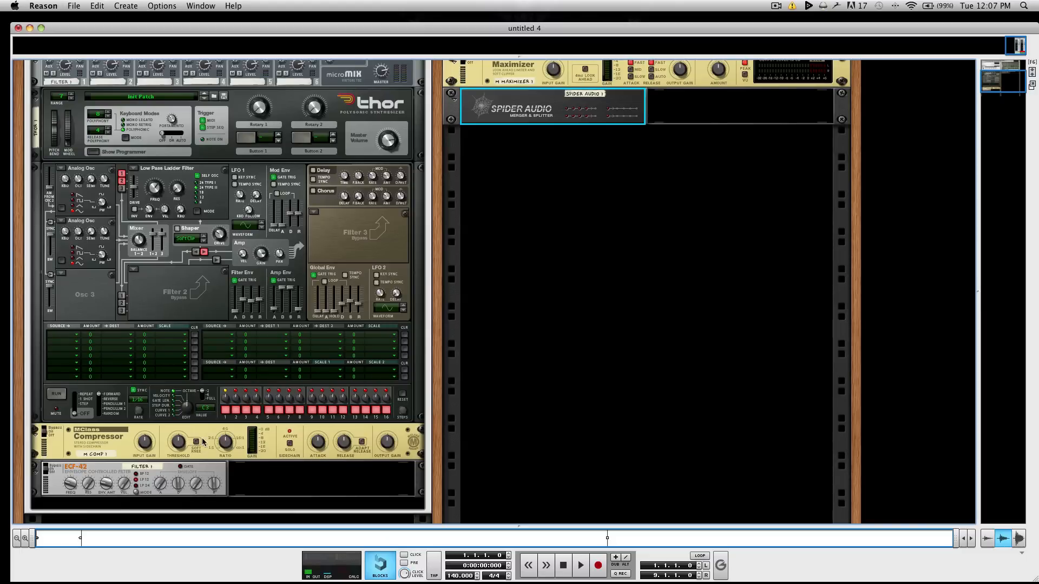
# Start playback and set the MClass Maximizer's input gain to 6.0 dB
pyautogui.click(229, 453)
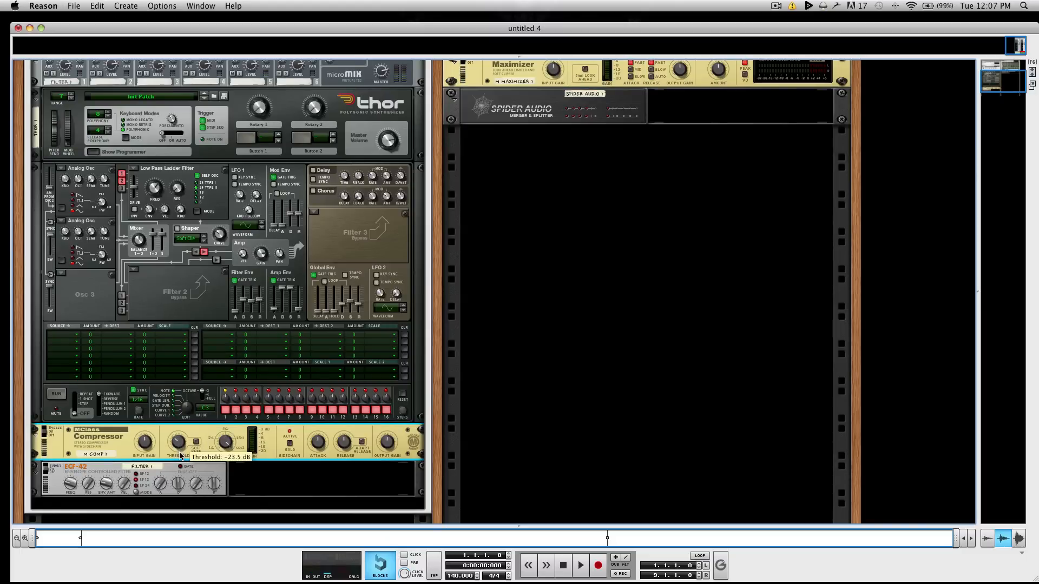
pyautogui.click(581, 565)
pyautogui.scroll(2, 651, 432)
pyautogui.scroll(1, 650, 431)
pyautogui.click(555, 205)
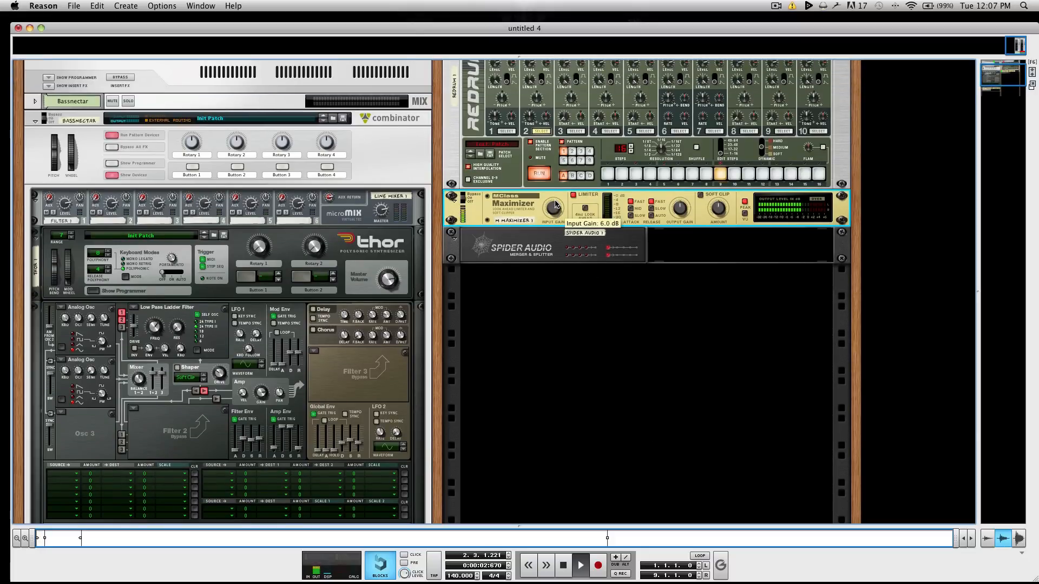
pyautogui.moveTo(555, 205); pyautogui.dragTo(580, 291)
# Check the MClass Compressor's gain reduction meter as the drum pattern plays, and stop playback
pyautogui.press('space')
pyautogui.scroll(-7, 355, 404)
pyautogui.click(560, 565)
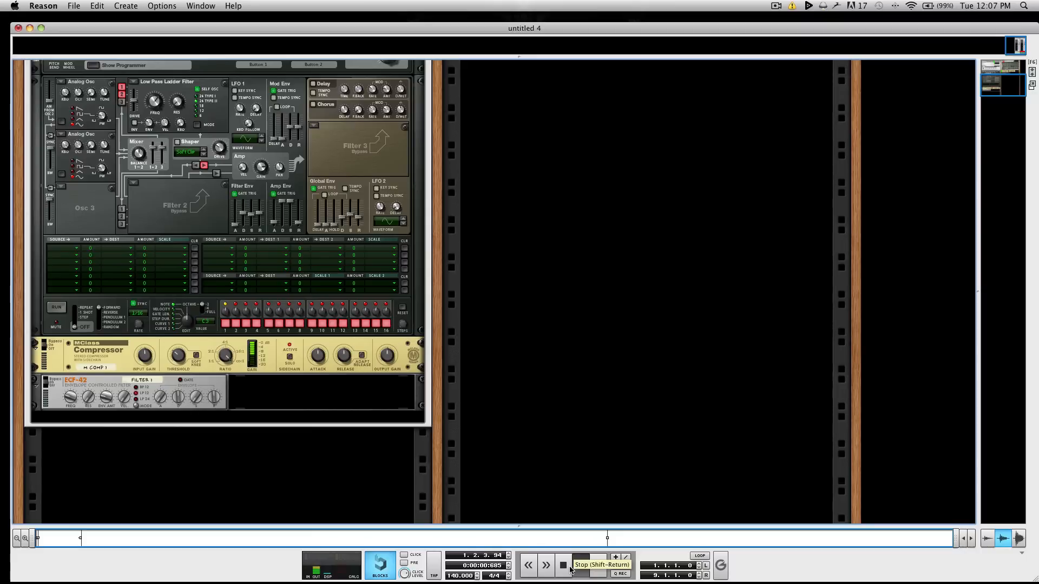
# Stop playback, add a second Thor synthesizer beneath the Combinator's line mixer and show its programmer
pyautogui.click(567, 566)
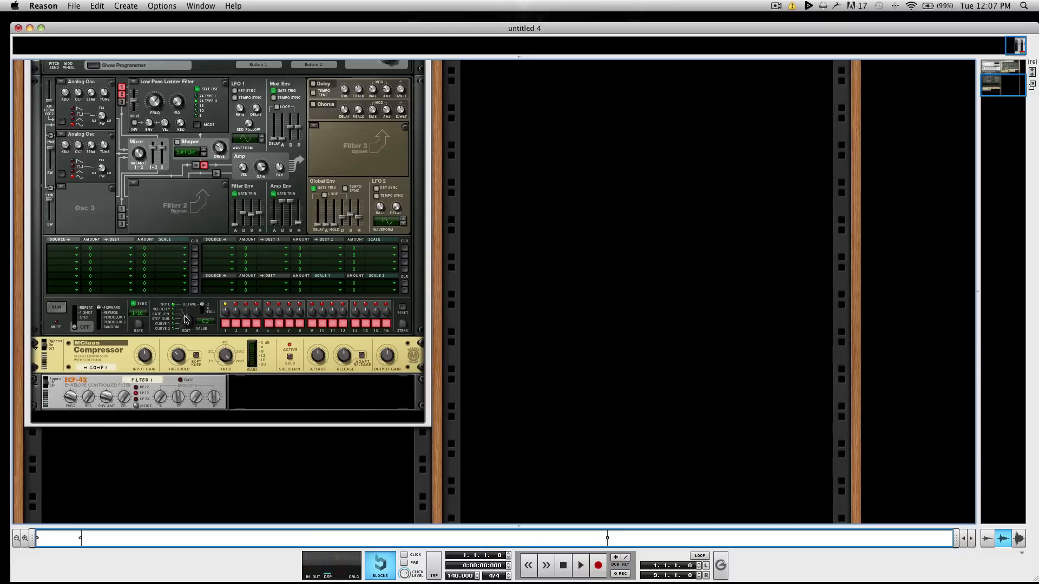
pyautogui.scroll(6, 182, 338)
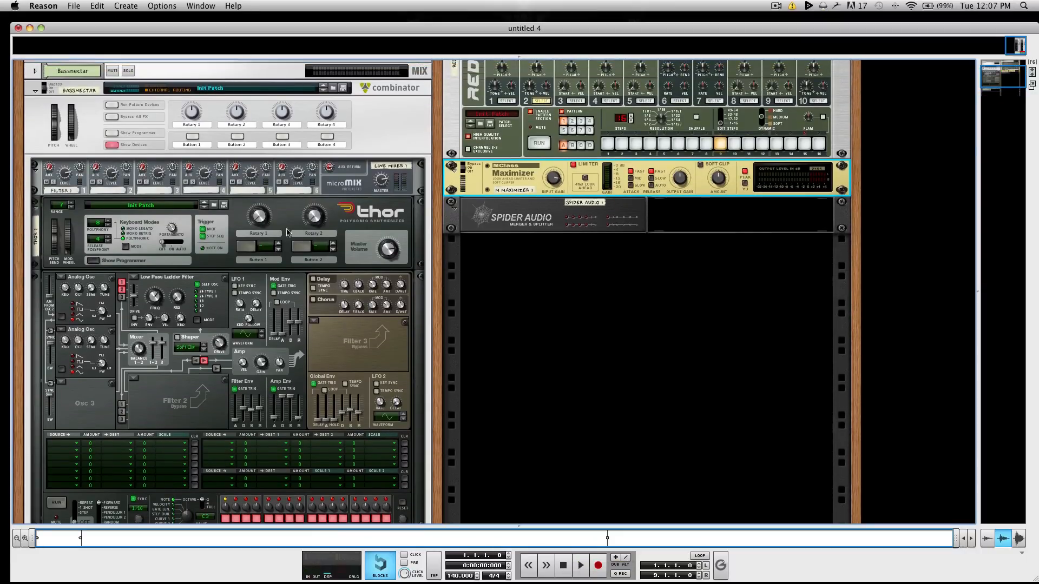
pyautogui.rightClick(337, 190)
pyautogui.moveTo(375, 291)
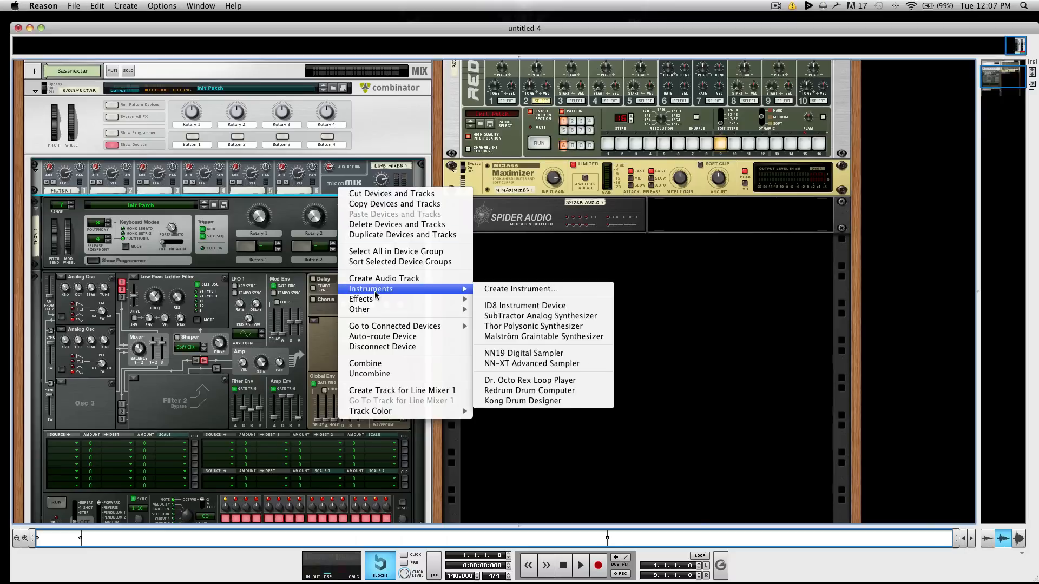
pyautogui.click(543, 327)
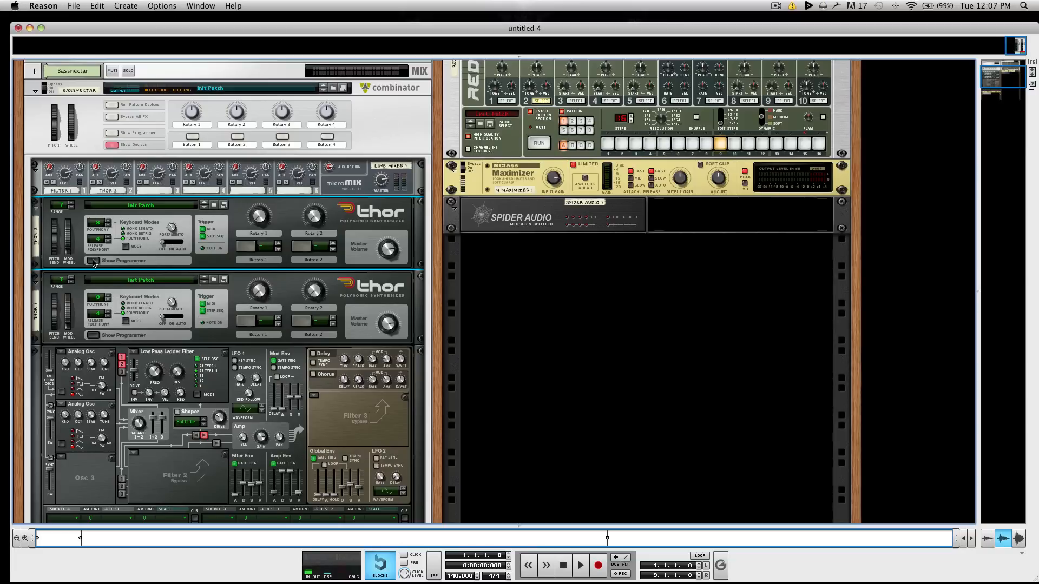
pyautogui.click(93, 262)
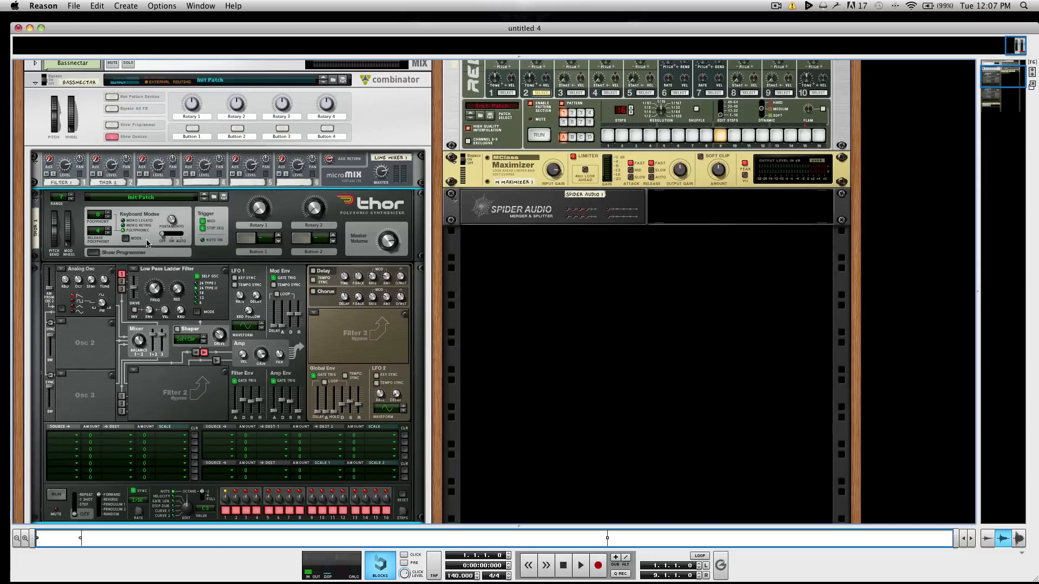
pyautogui.scroll(-10, 173, 249)
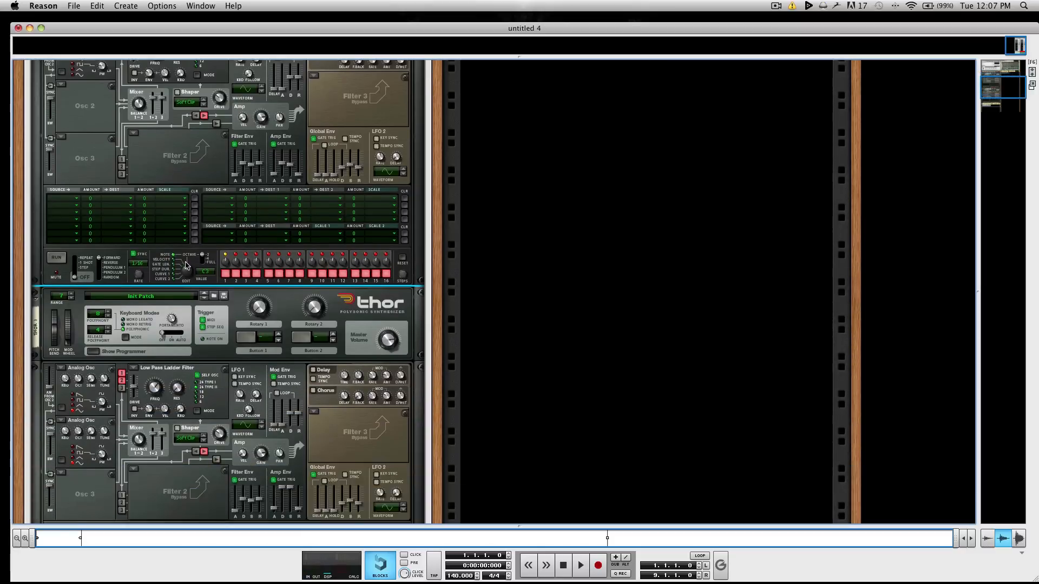
pyautogui.scroll(9, 211, 306)
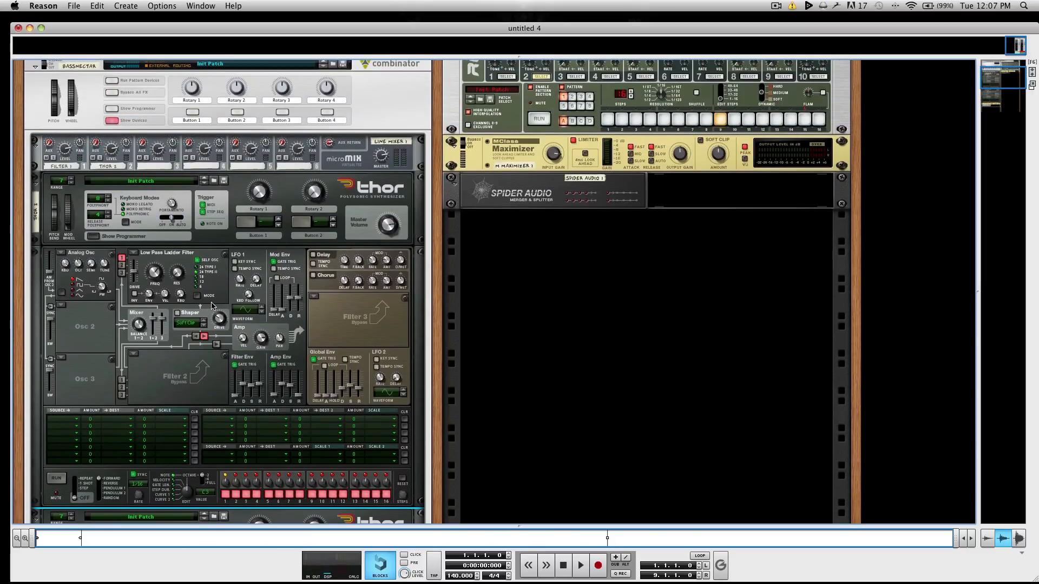
# Set the new Thor's Filter 1 frequency to 16.9 kHz and change all three oscillators to Wavetable
pyautogui.click(154, 269)
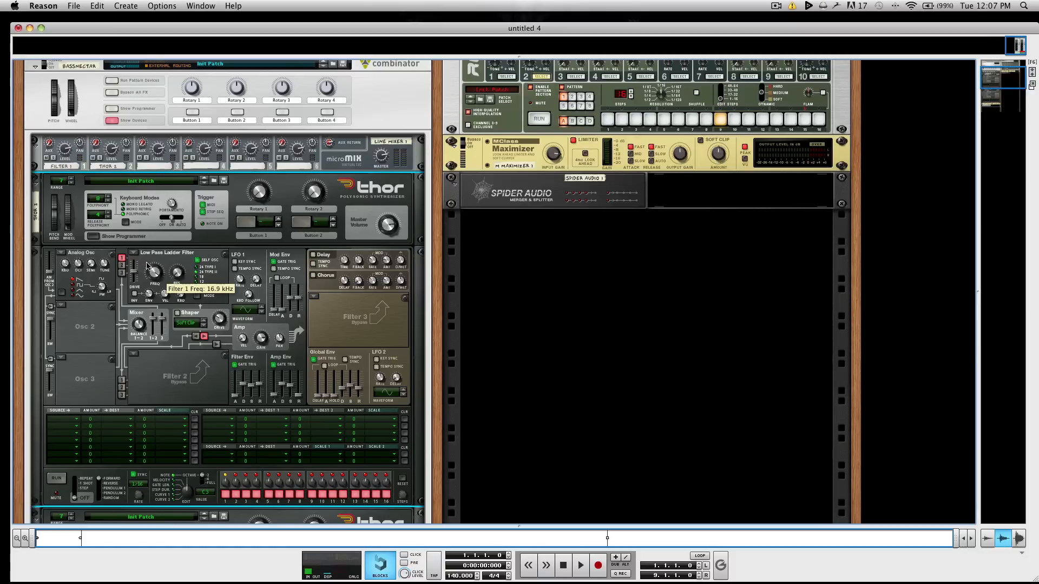
pyautogui.click(61, 253)
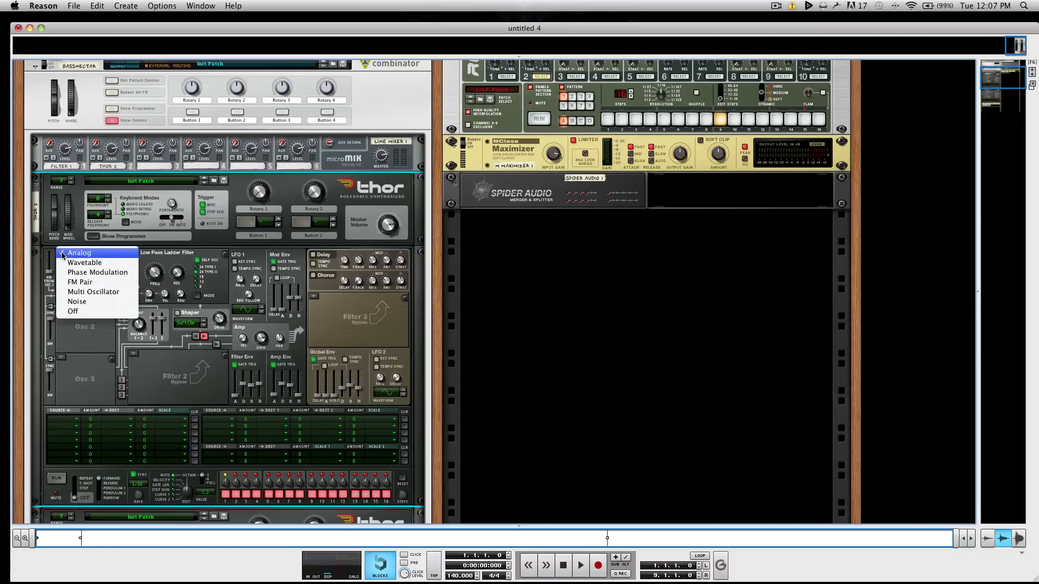
pyautogui.click(95, 263)
pyautogui.click(63, 305)
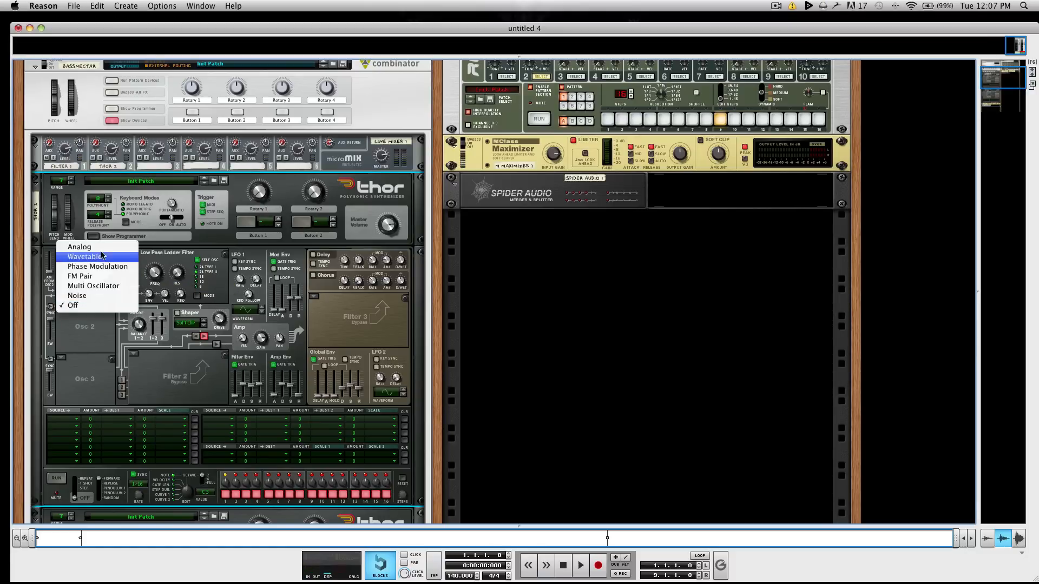
pyautogui.click(97, 258)
pyautogui.click(61, 357)
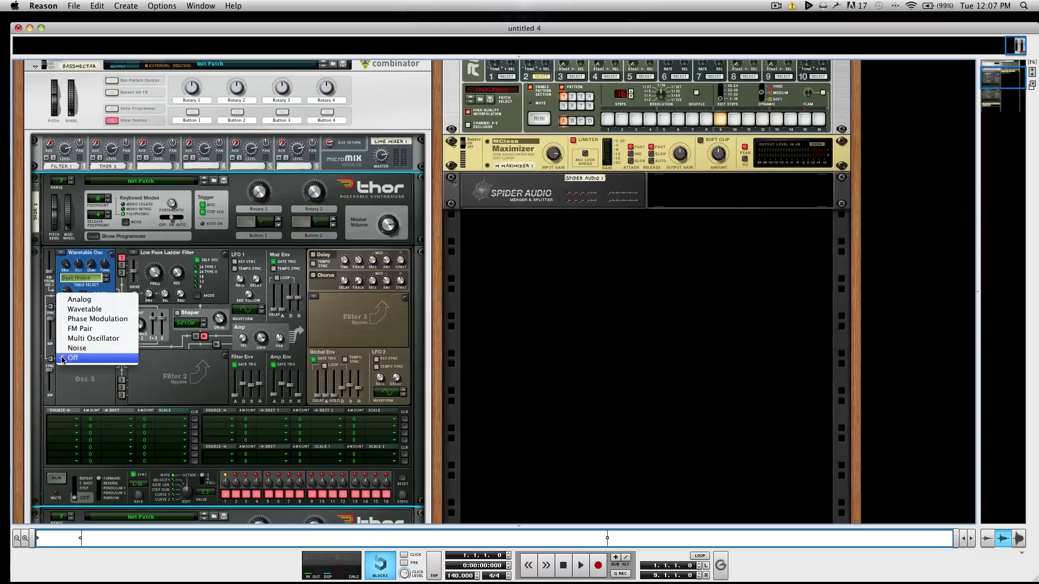
pyautogui.click(87, 312)
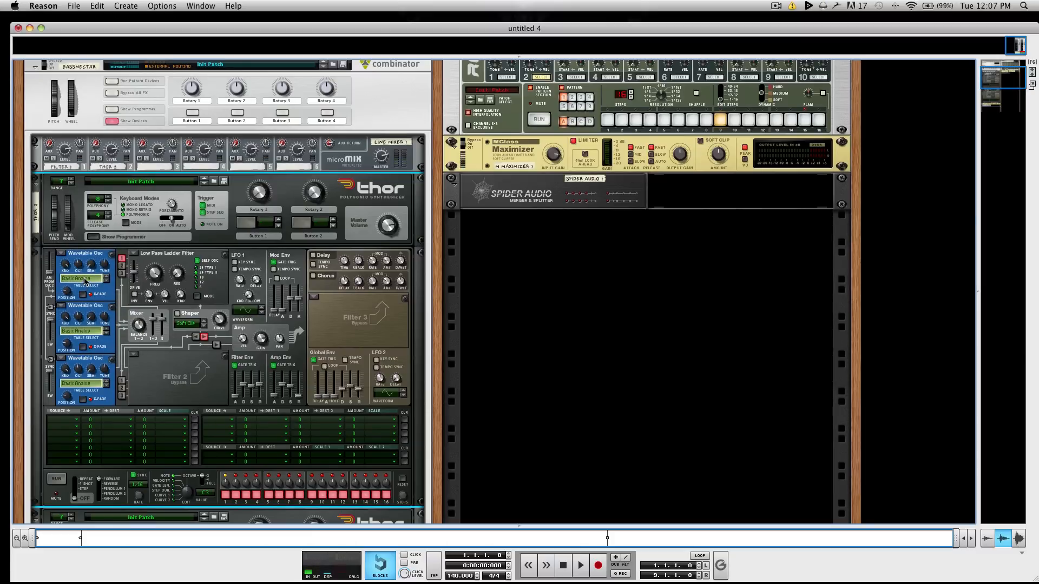
# Set oscillators 2 and 3 to the Square Harmonics table, with oscillator 2 at octave 3, and route both into Filter 1
pyautogui.click(88, 331)
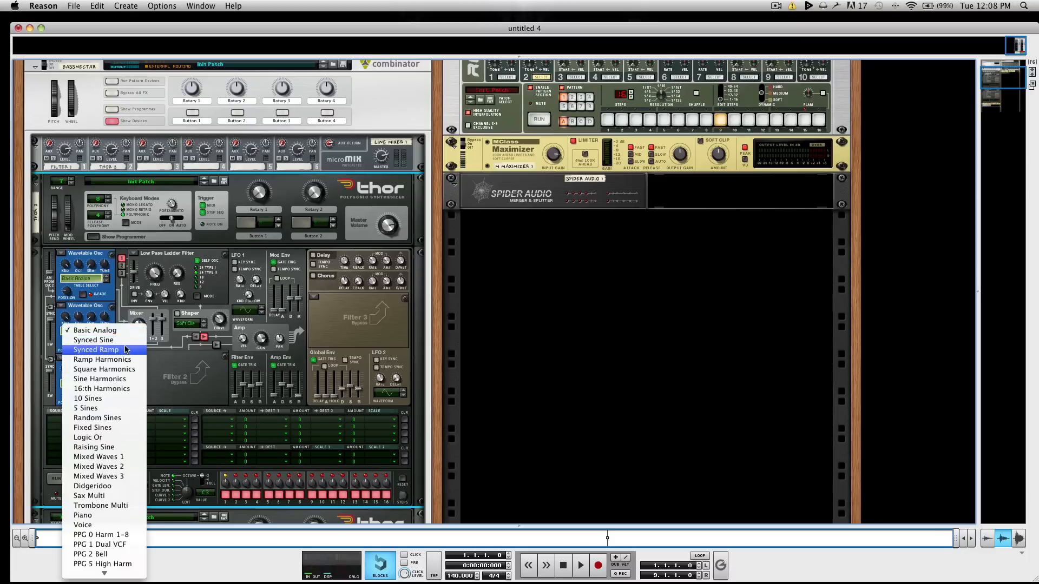
pyautogui.click(92, 370)
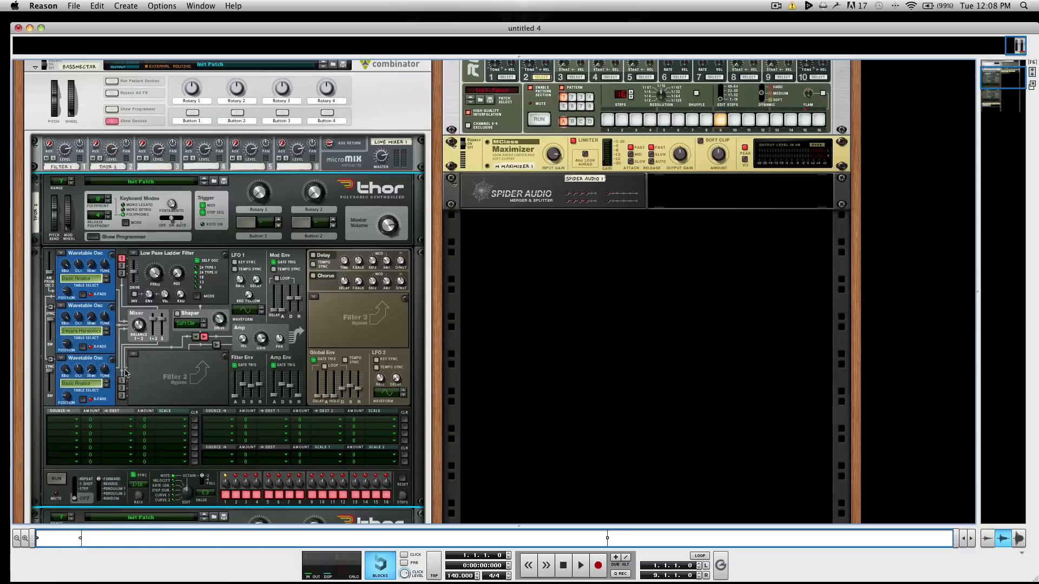
pyautogui.click(87, 385)
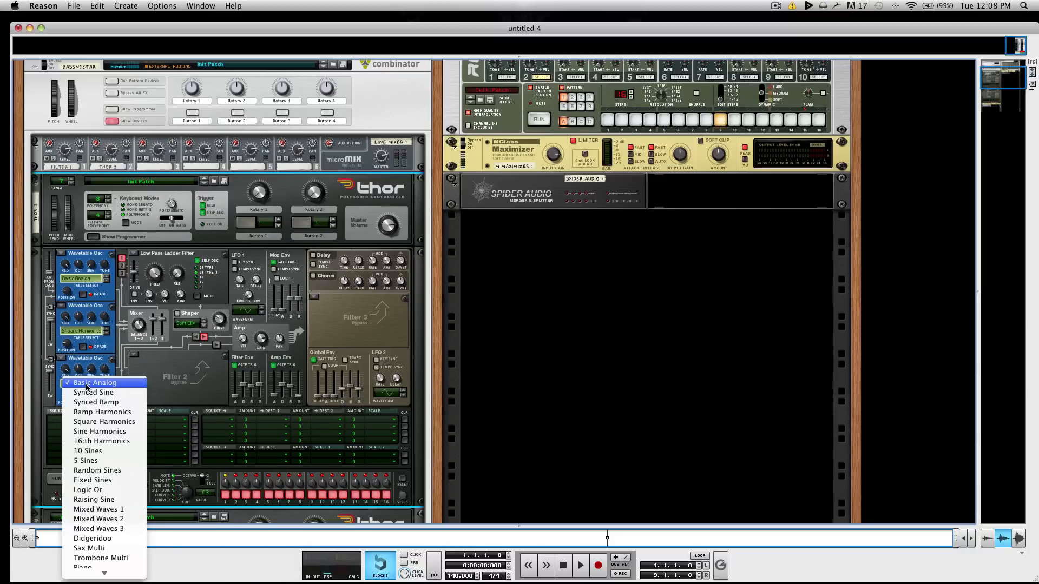
pyautogui.click(94, 422)
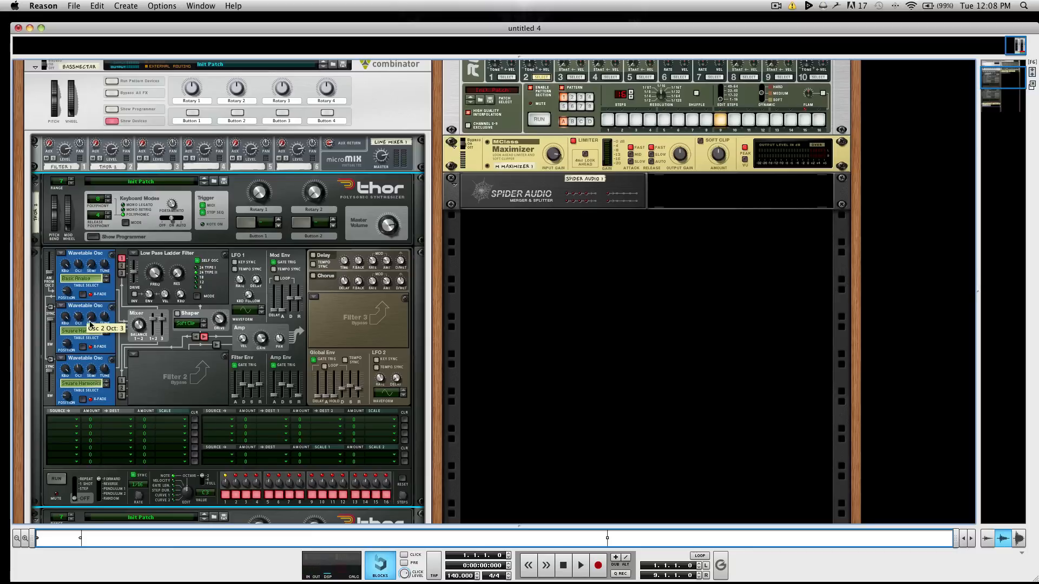
pyautogui.click(121, 266)
pyautogui.click(122, 274)
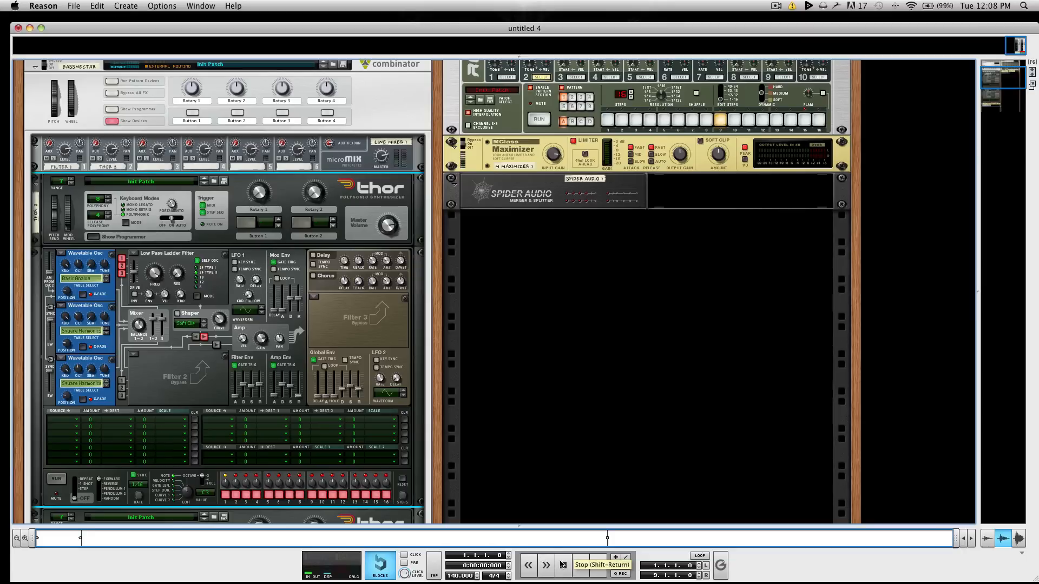
# In the sequencer, paste the eight-bar note clip onto the Bassnectar track at bar 1 and open it in the note editor
pyautogui.press('Tab')
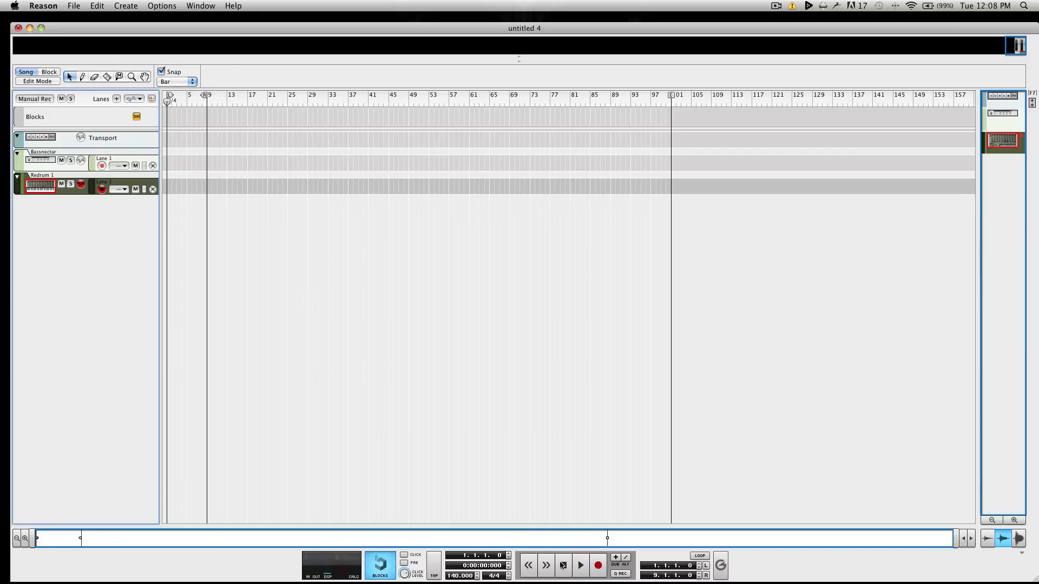
pyautogui.press('super+v')
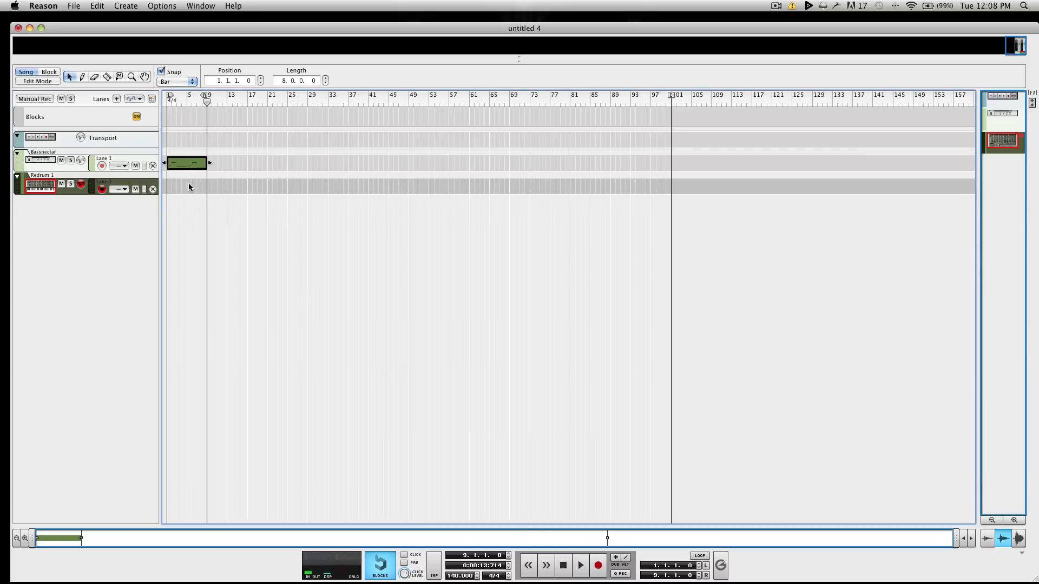
pyautogui.doubleClick(189, 164)
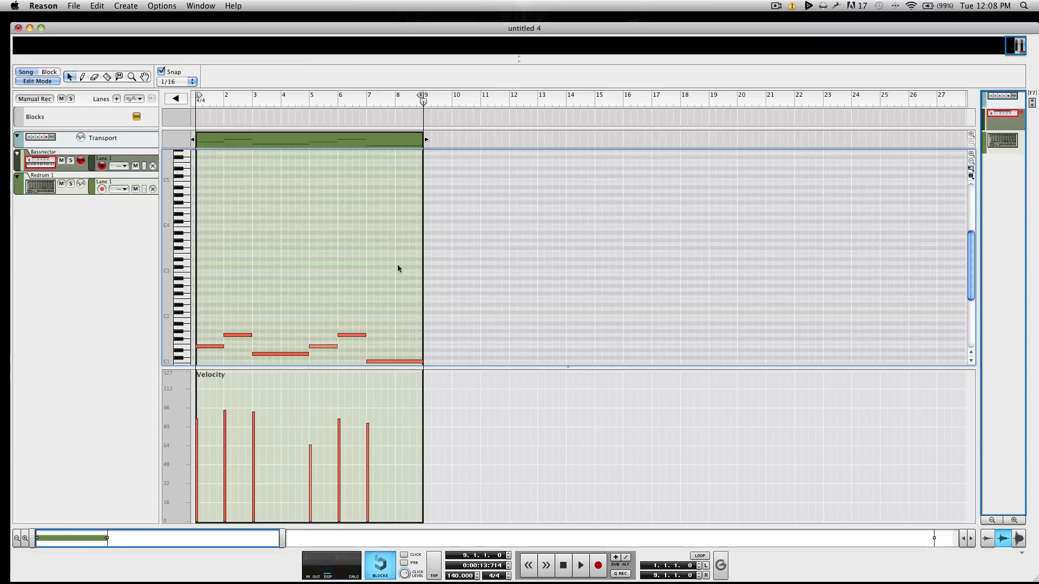
pyautogui.scroll(-3, 409, 273)
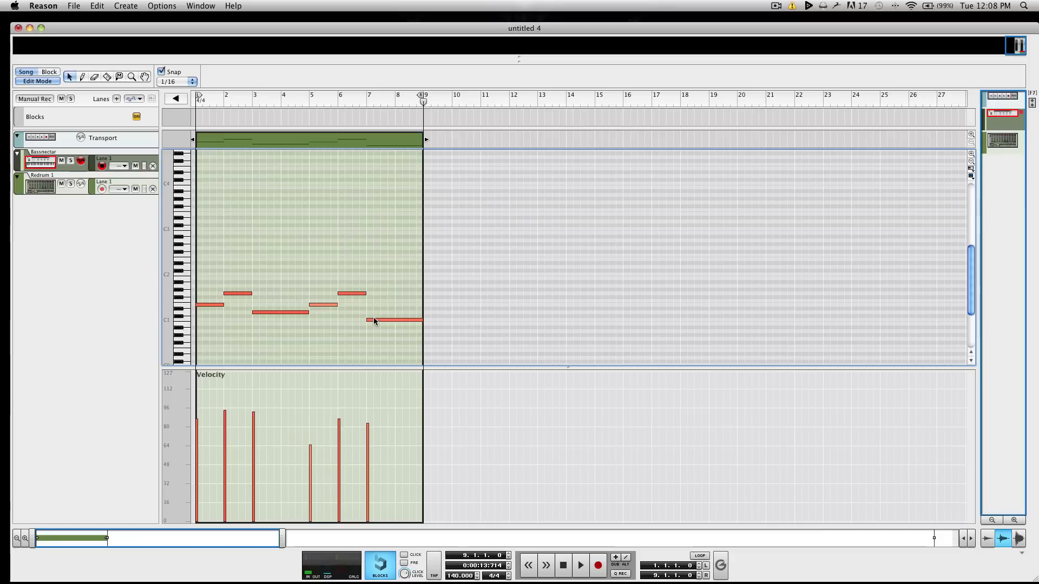
# Play the Bassnectar note clip from the song start, then stop and return to bar 1
pyautogui.click(563, 565)
pyautogui.click(581, 565)
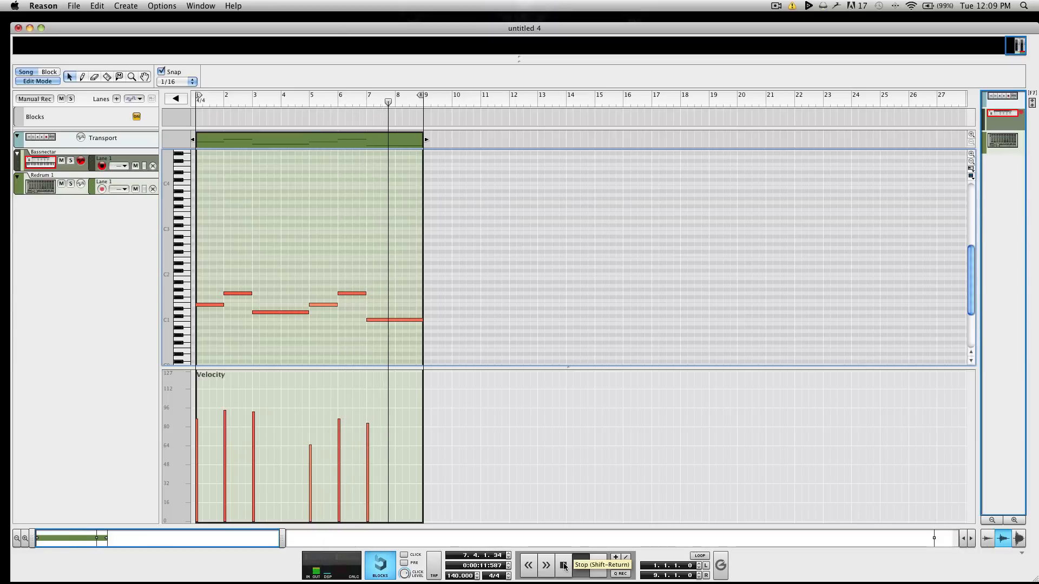
pyautogui.click(563, 565)
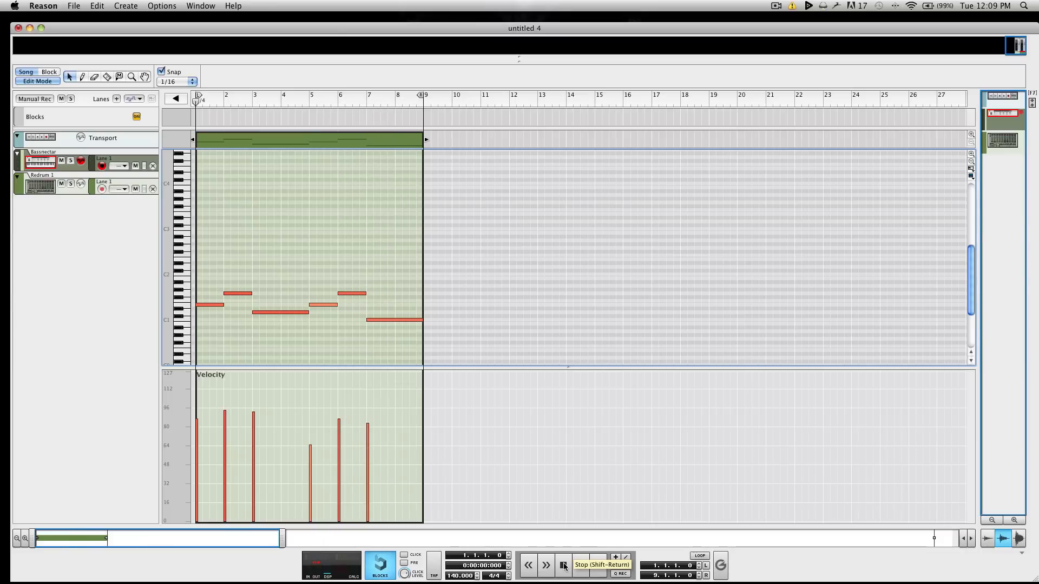
pyautogui.click(563, 565)
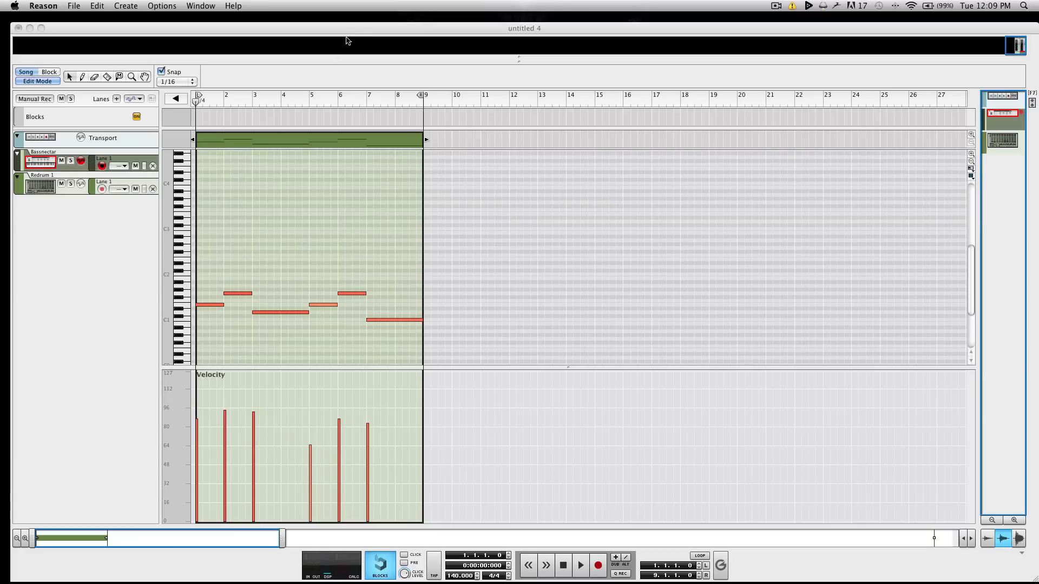
# Reposition and enlarge the song window, then bring back the rack view
pyautogui.moveTo(355, 30); pyautogui.dragTo(345, 19)
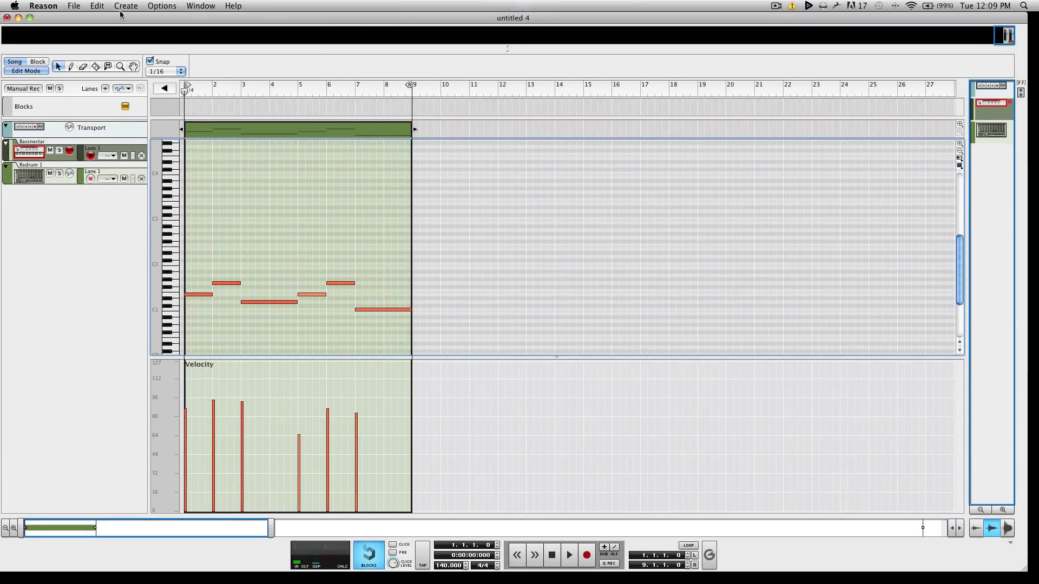
pyautogui.click(31, 18)
pyautogui.press('F6')
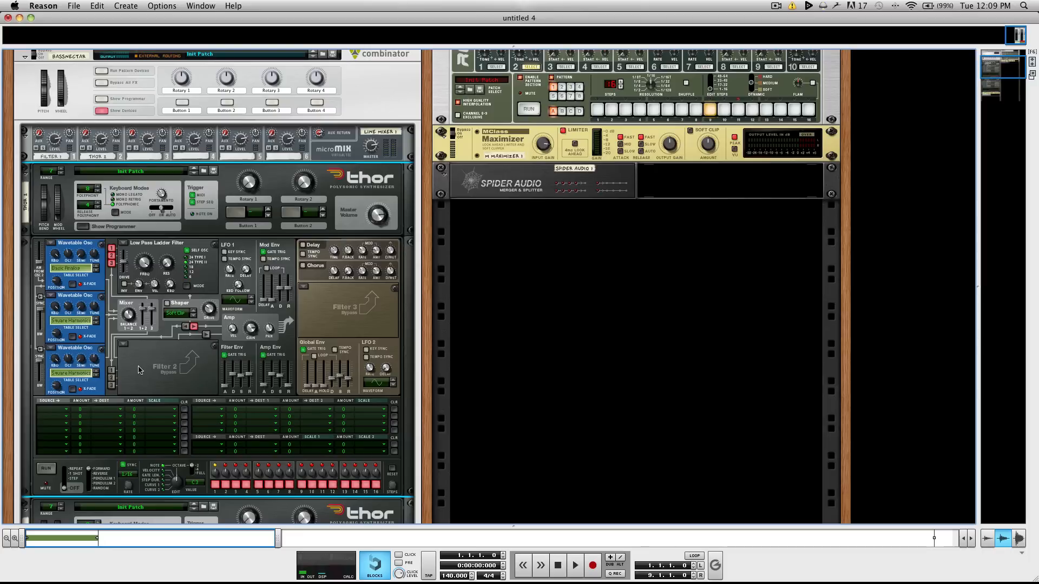
# Enable the new Thor's Chorus and adjust its dry/wet amount
pyautogui.scroll(-2, 139, 359)
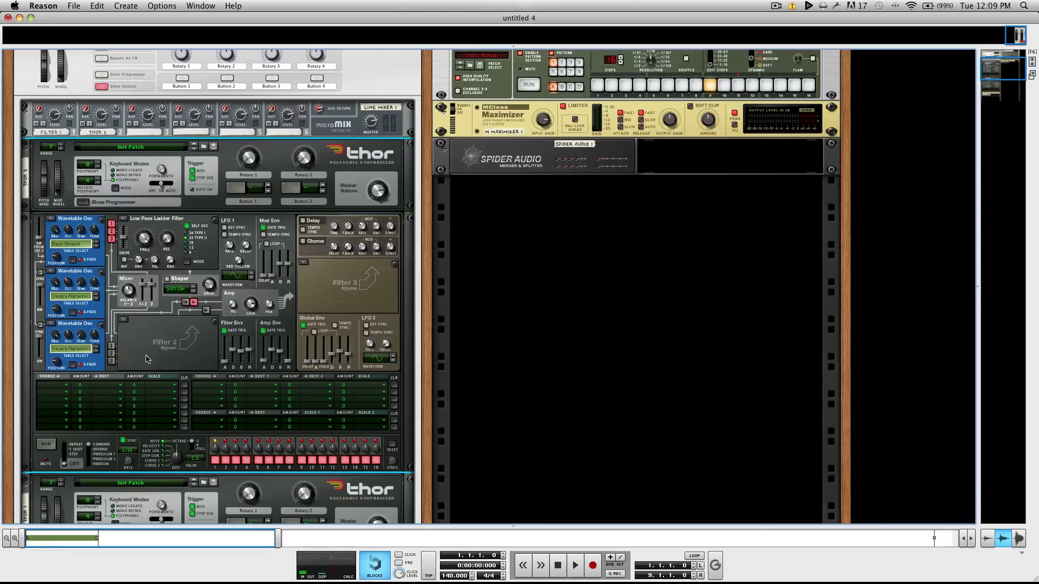
pyautogui.click(303, 242)
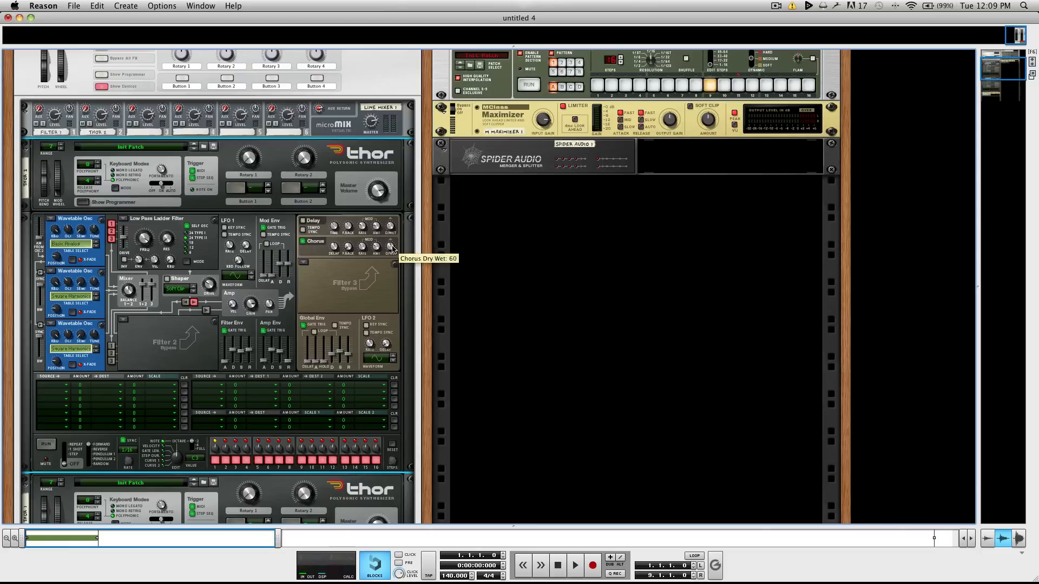
pyautogui.moveTo(391, 260); pyautogui.dragTo(392, 263)
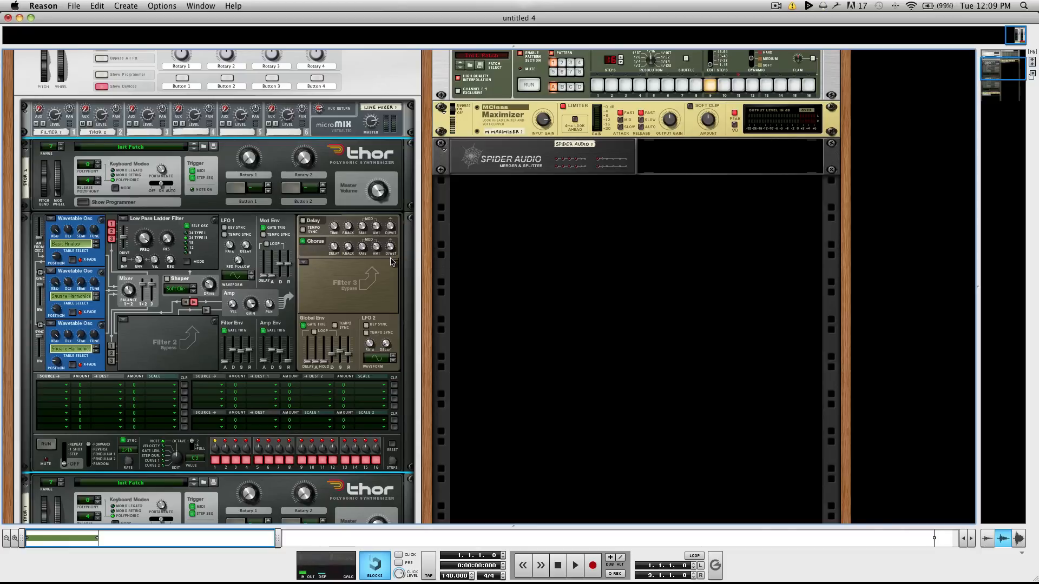
# Adjust the new Thor's amp envelope, playing the bass line before and after the change to compare the sound
pyautogui.press('space')
pyautogui.click(558, 567)
pyautogui.click(558, 567)
pyautogui.moveTo(280, 358); pyautogui.dragTo(275, 352)
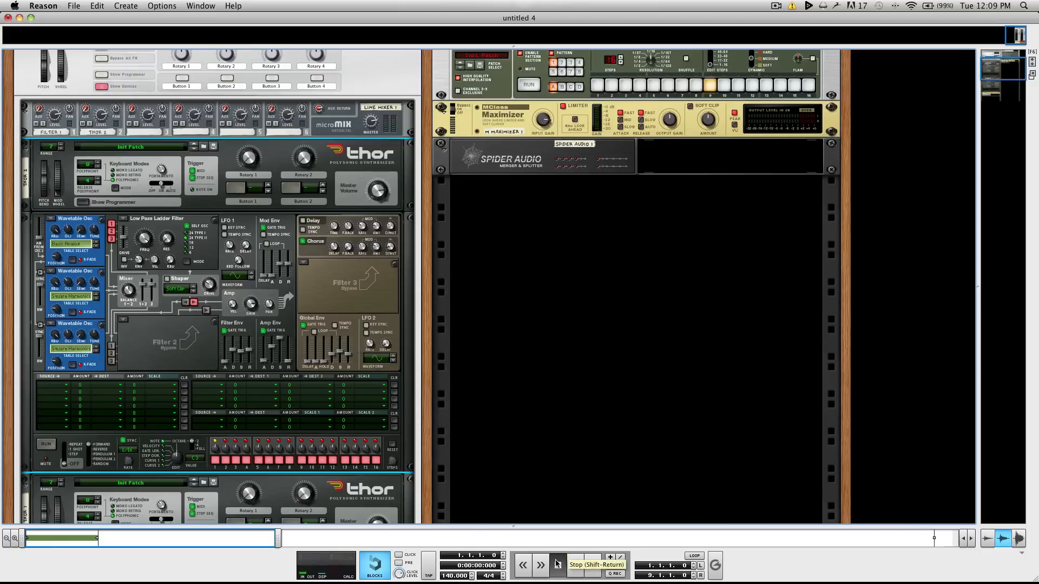
pyautogui.click(574, 565)
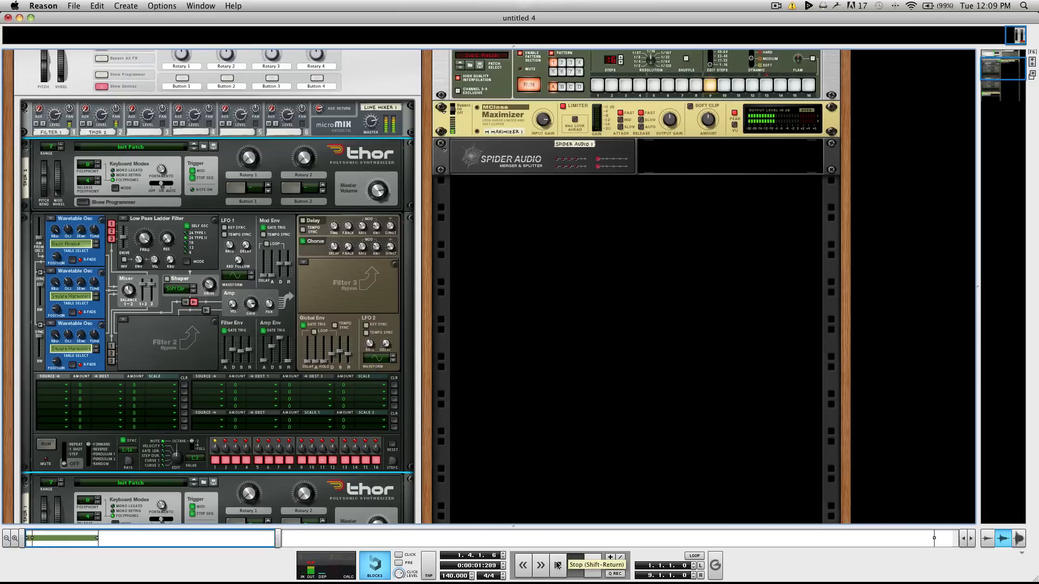
pyautogui.doubleClick(558, 564)
# Add a Scream 4 Distortion after the new Thor and set its Parameter 1 to 127
pyautogui.scroll(-5, 327, 392)
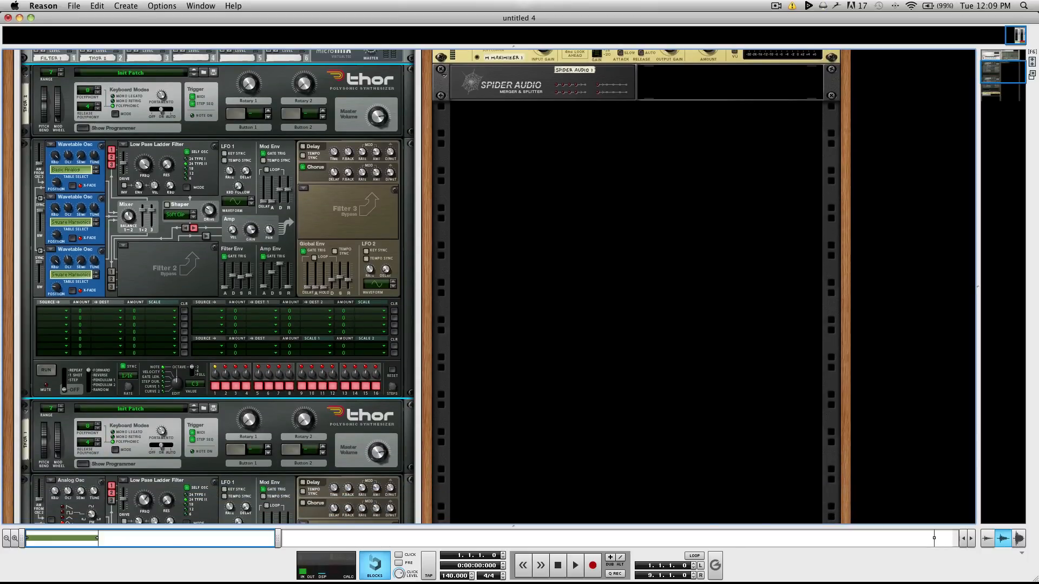
pyautogui.rightClick(403, 392)
pyautogui.moveTo(425, 377)
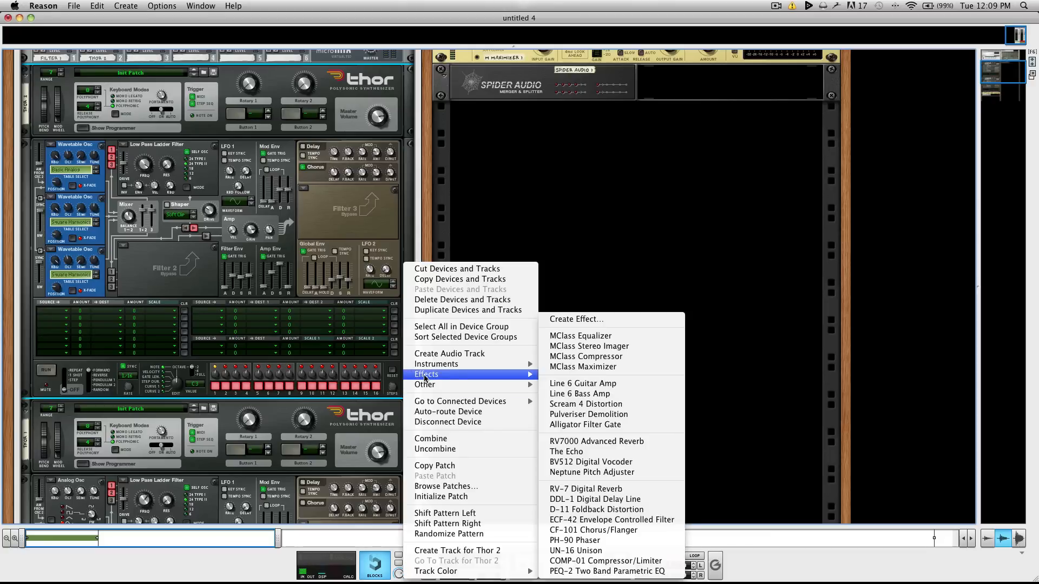
pyautogui.click(622, 407)
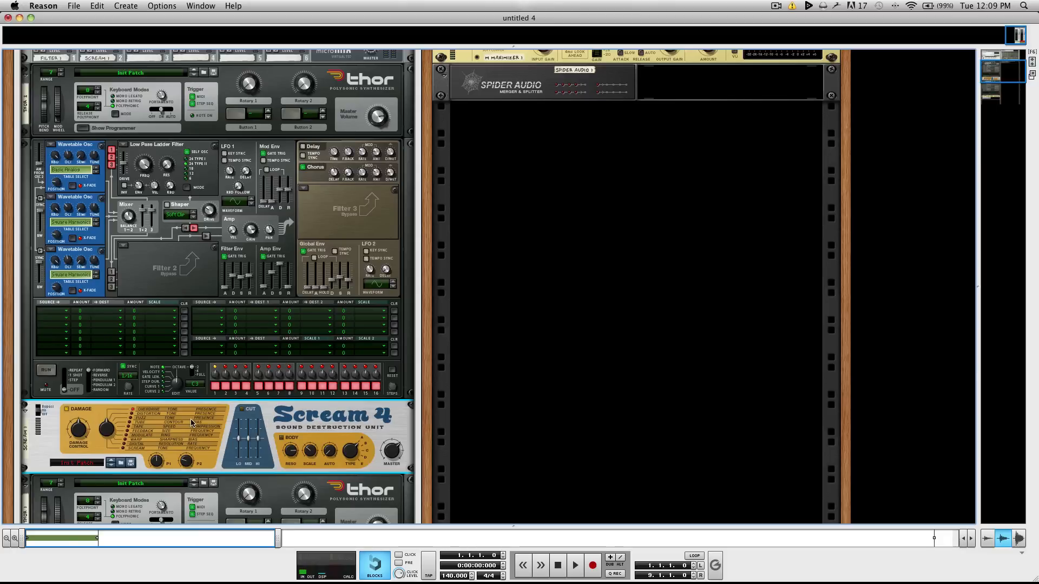
pyautogui.moveTo(157, 466); pyautogui.dragTo(150, 431)
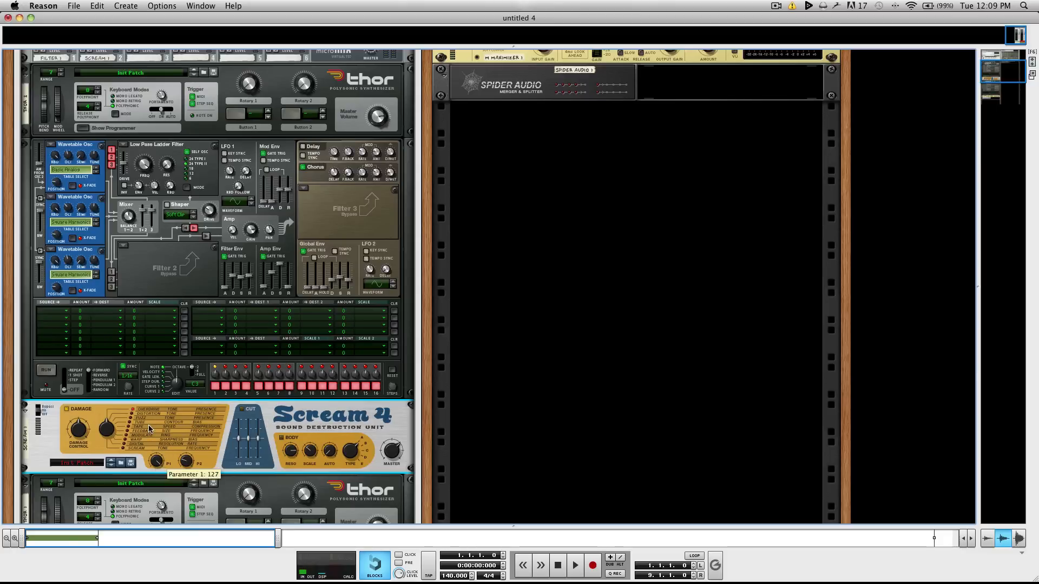
# Play the bass line to hear the Scream 4 setting, and return playback to the start
pyautogui.moveTo(187, 464)
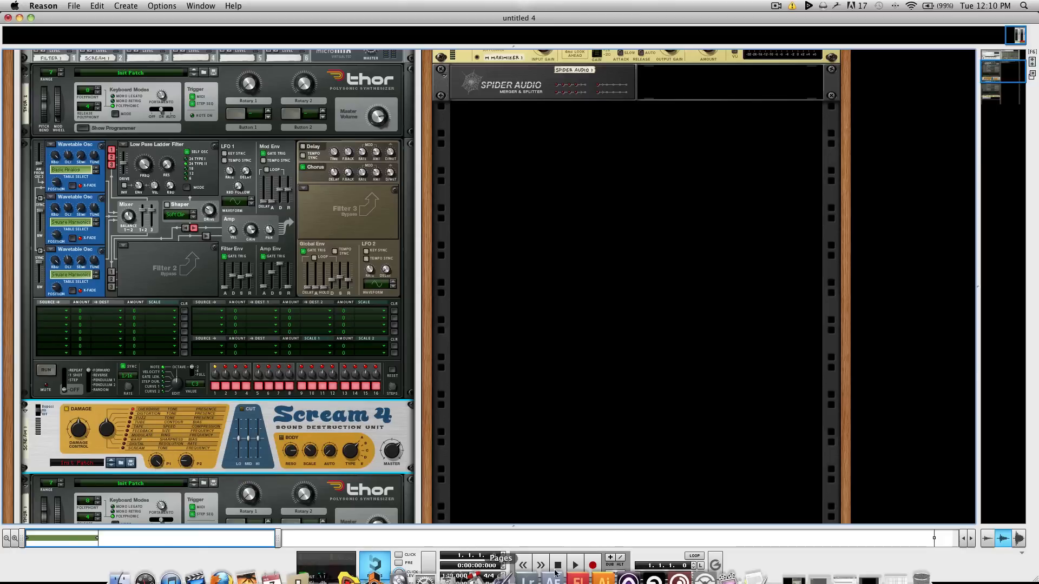
pyautogui.press('space')
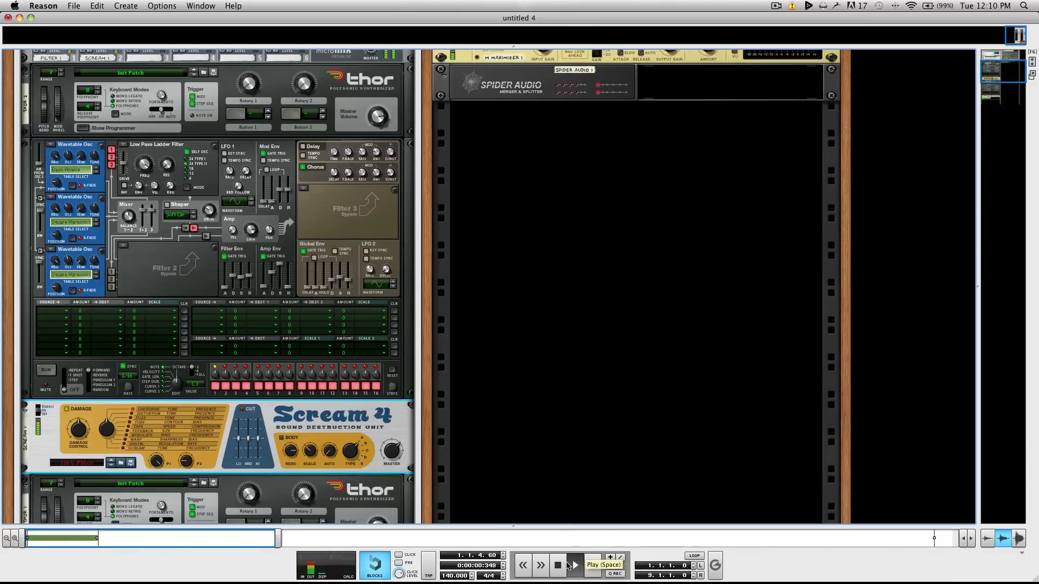
pyautogui.click(558, 566)
pyautogui.click(557, 565)
# Add an RV-7 Digital Reverb after the Scream 4, with Dry/Wet at 22, the Medium Room algorithm and an adjusted decay
pyautogui.scroll(-1, 348, 450)
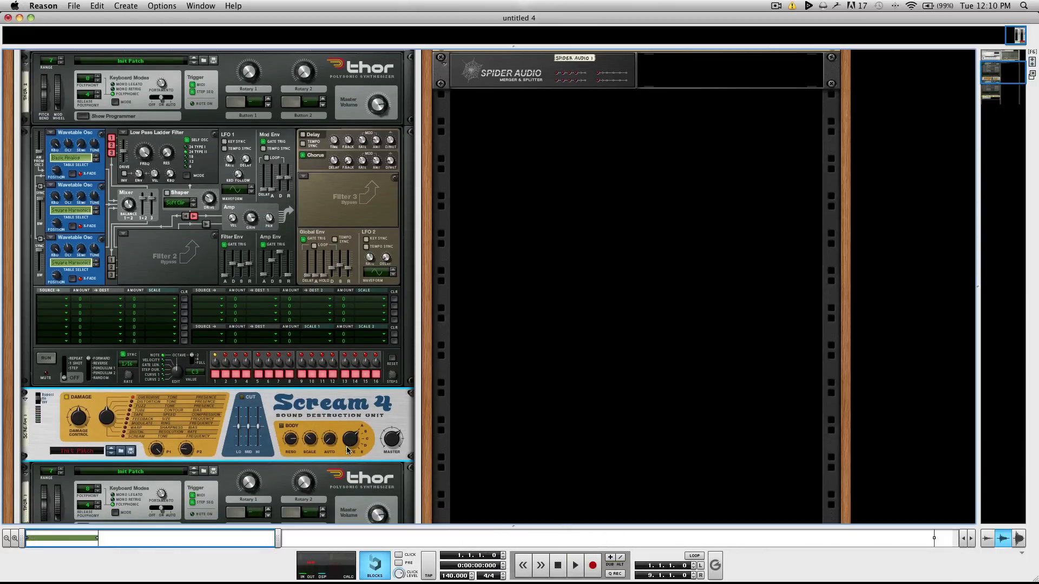
pyautogui.rightClick(377, 457)
pyautogui.moveTo(424, 422)
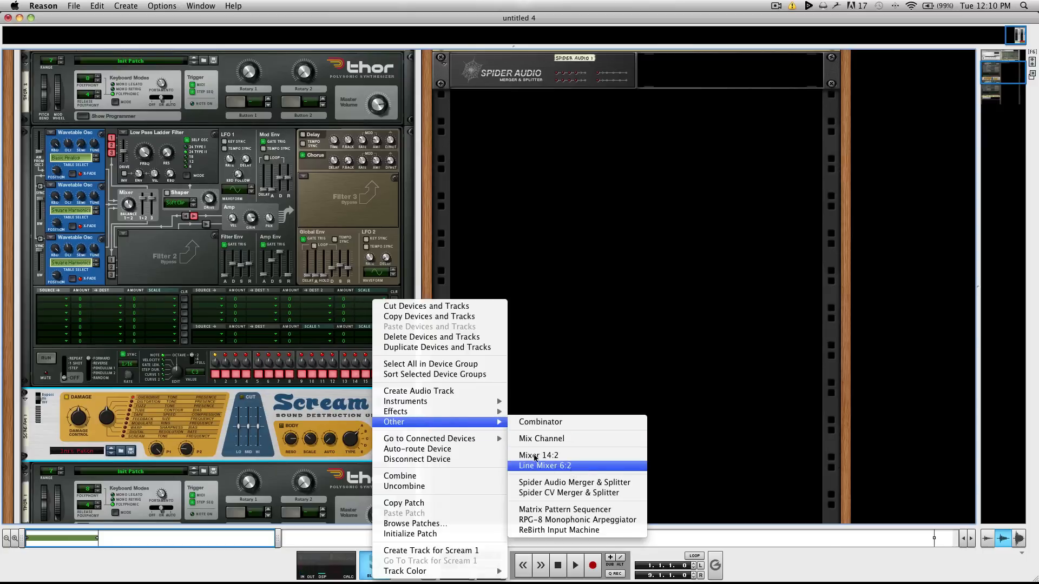
pyautogui.moveTo(489, 412)
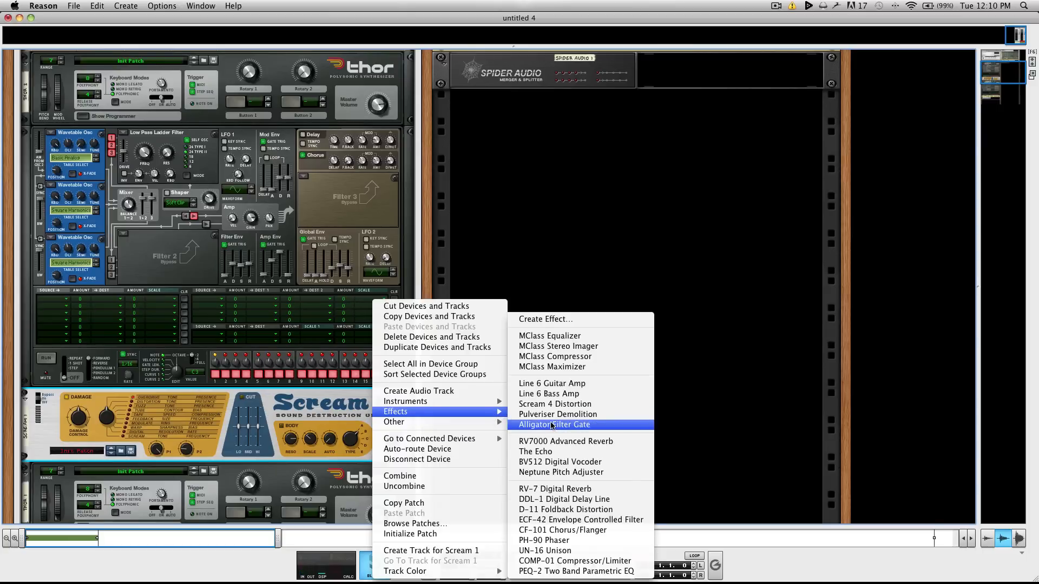
pyautogui.click(555, 489)
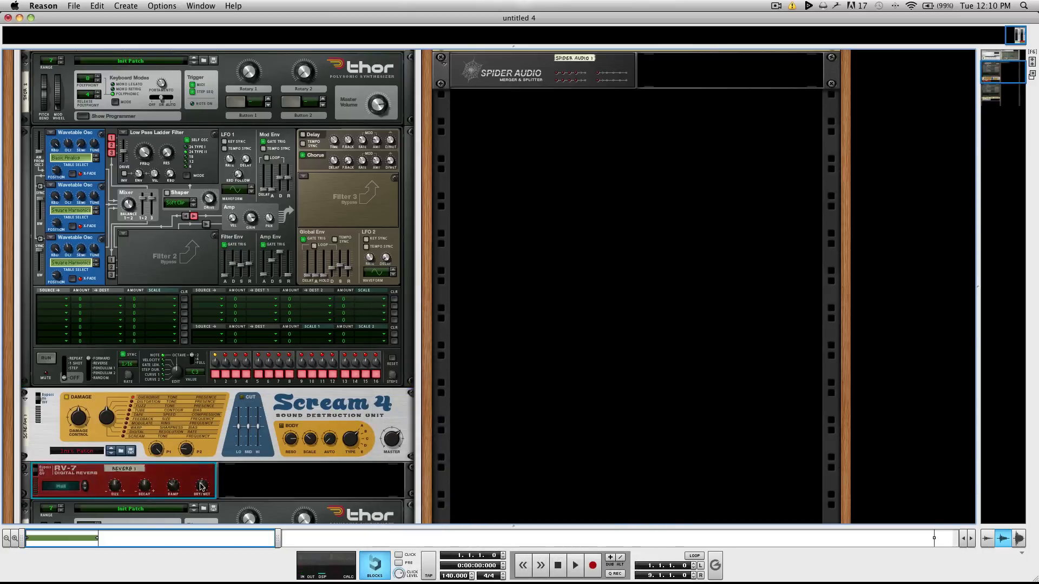
pyautogui.moveTo(200, 507); pyautogui.dragTo(201, 513)
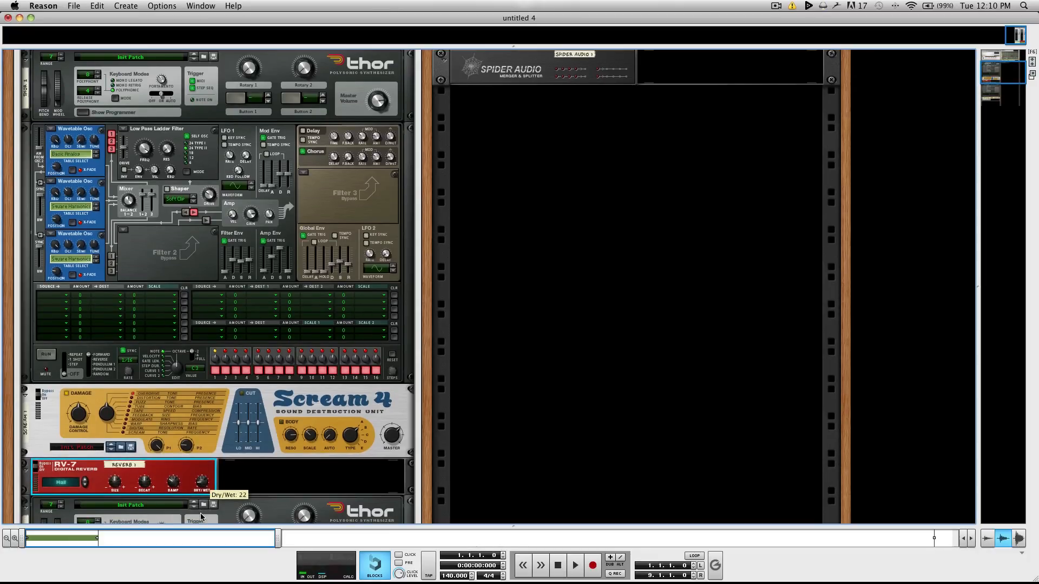
pyautogui.click(84, 481)
pyautogui.click(84, 481)
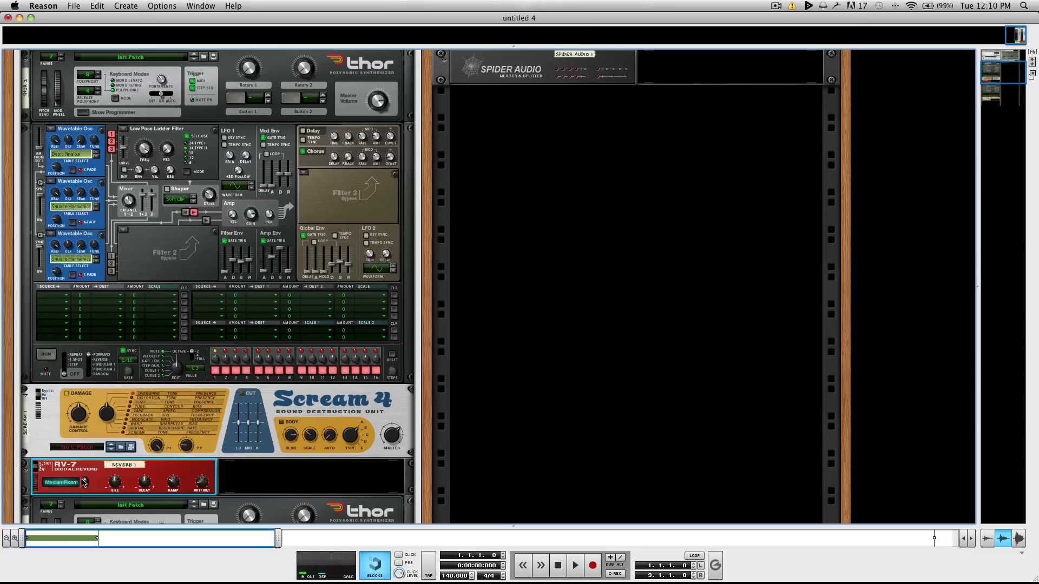
pyautogui.moveTo(142, 487); pyautogui.dragTo(138, 481)
# Add a second RV-7 Digital Reverb directly after the Scream 4 and adjust its dry/wet amount
pyautogui.rightClick(268, 452)
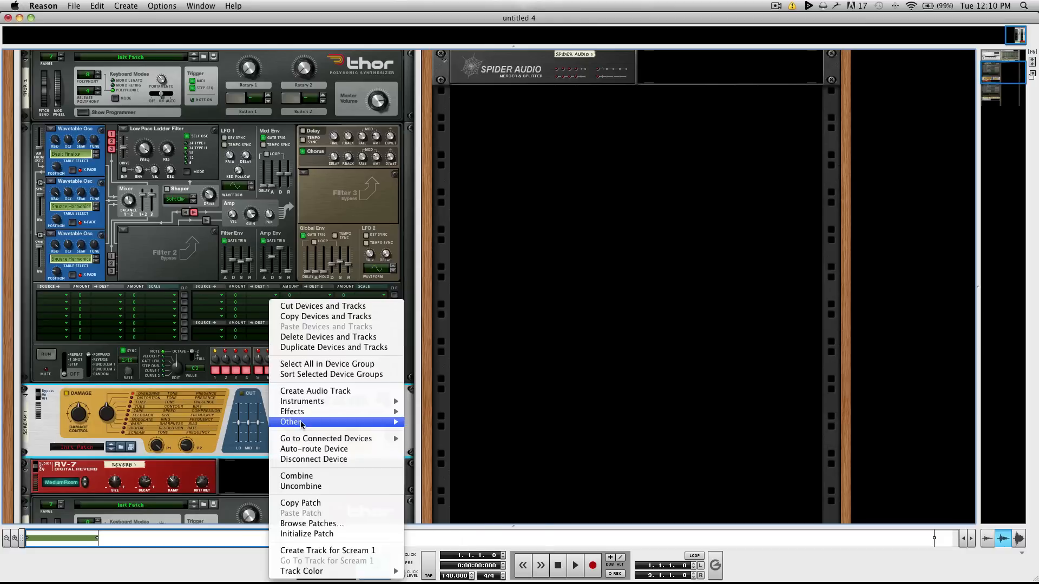
pyautogui.moveTo(302, 425)
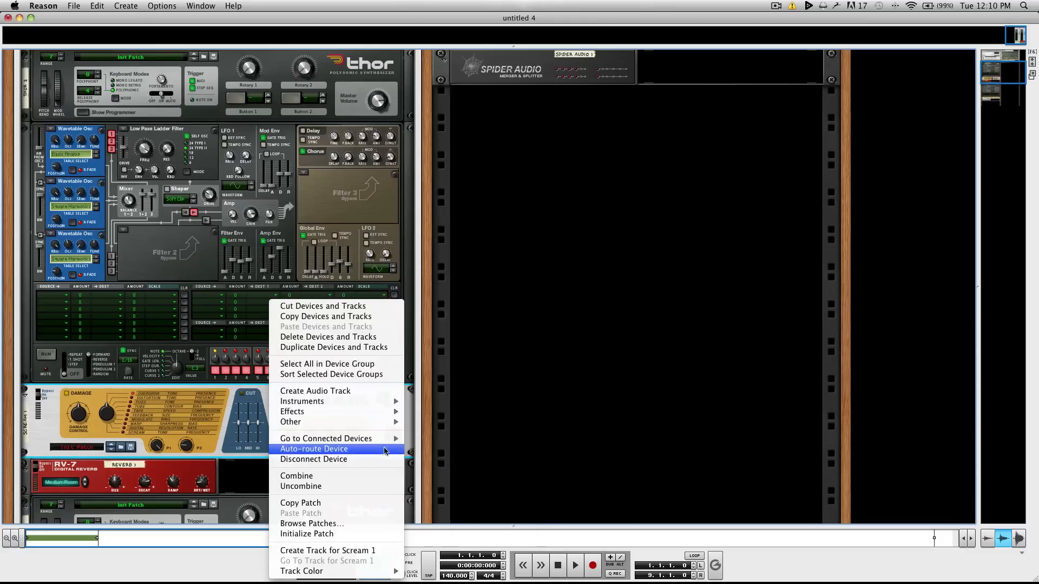
pyautogui.moveTo(379, 413)
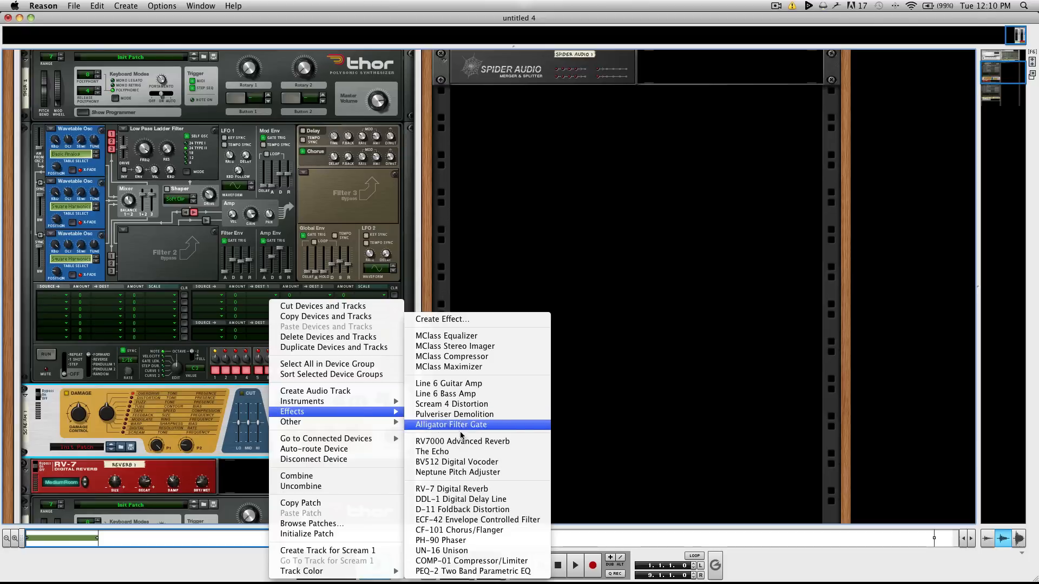
pyautogui.click(464, 489)
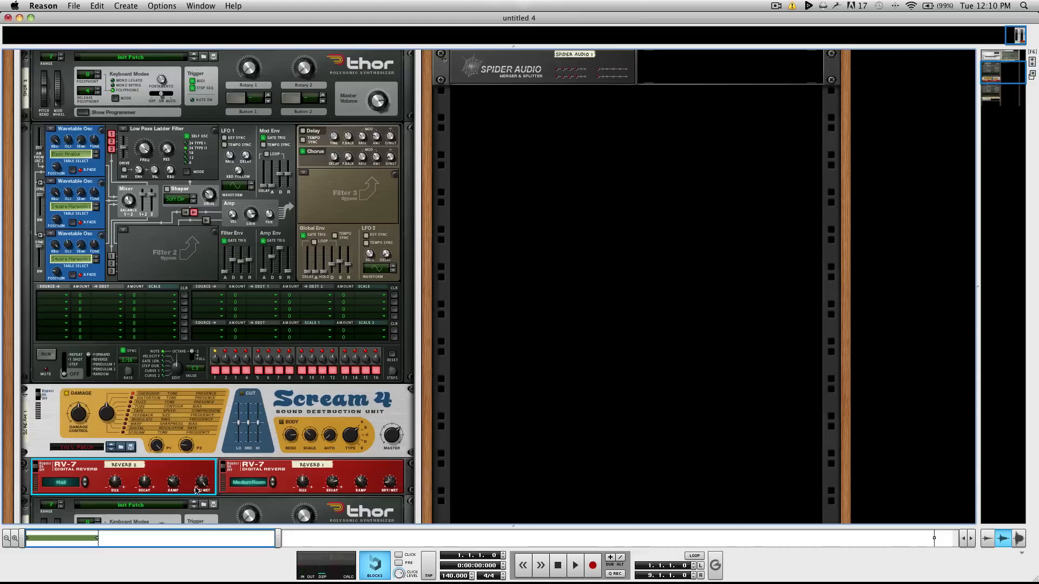
pyautogui.moveTo(206, 493)
pyautogui.moveTo(204, 514); pyautogui.dragTo(202, 485)
# Add an MClass Equalizer after the reverbs, enabling its low cut and a lowered low shelf with a Q of 0.64
pyautogui.scroll(-3, 282, 454)
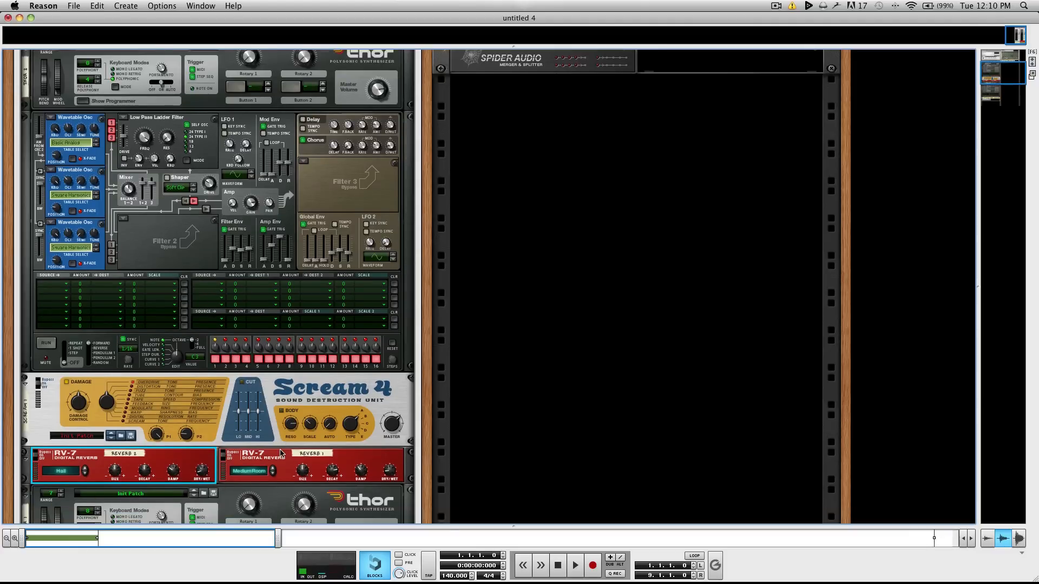
pyautogui.rightClick(283, 439)
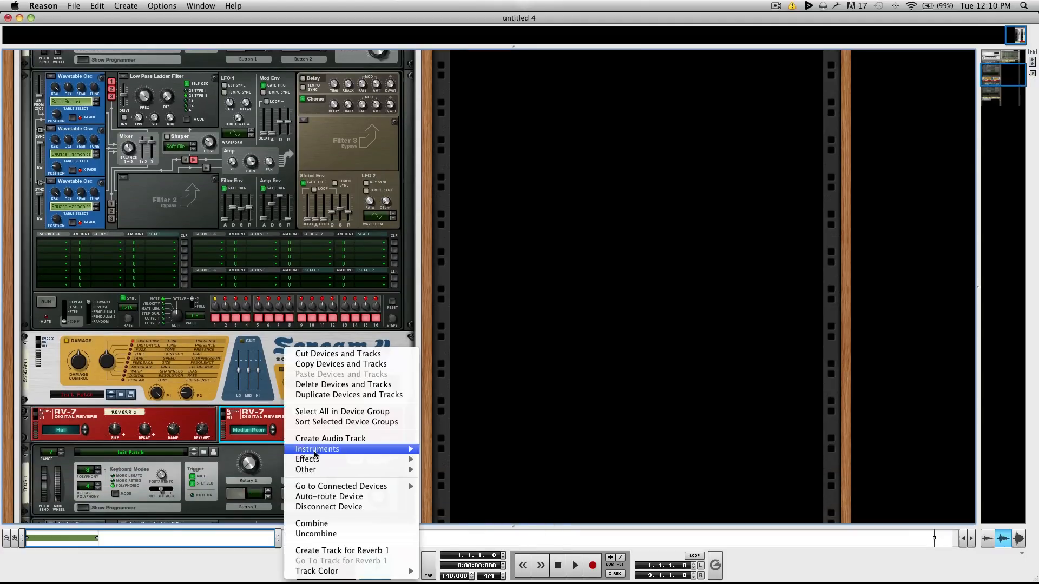
pyautogui.moveTo(355, 460)
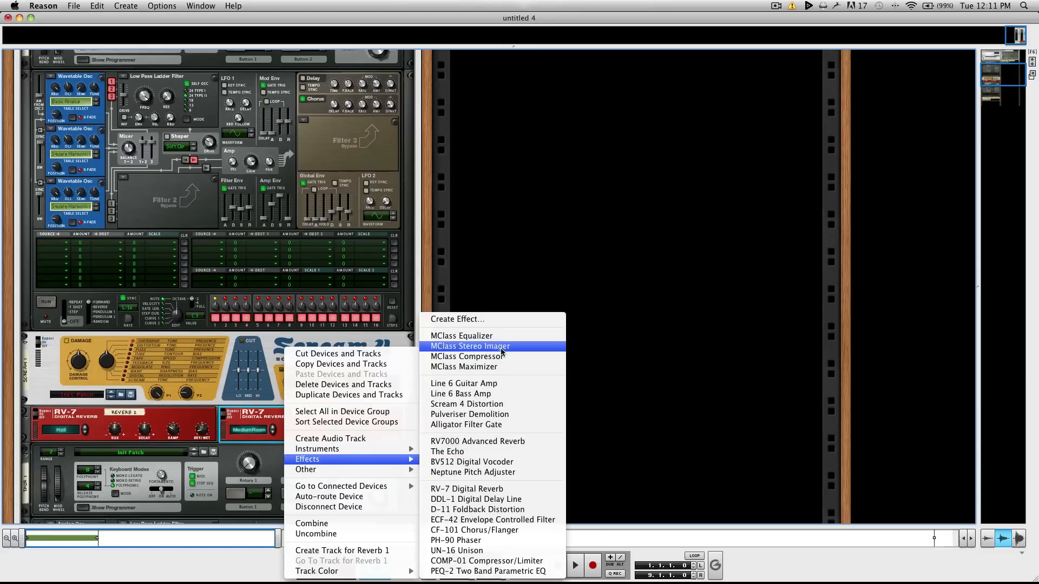
pyautogui.click(465, 336)
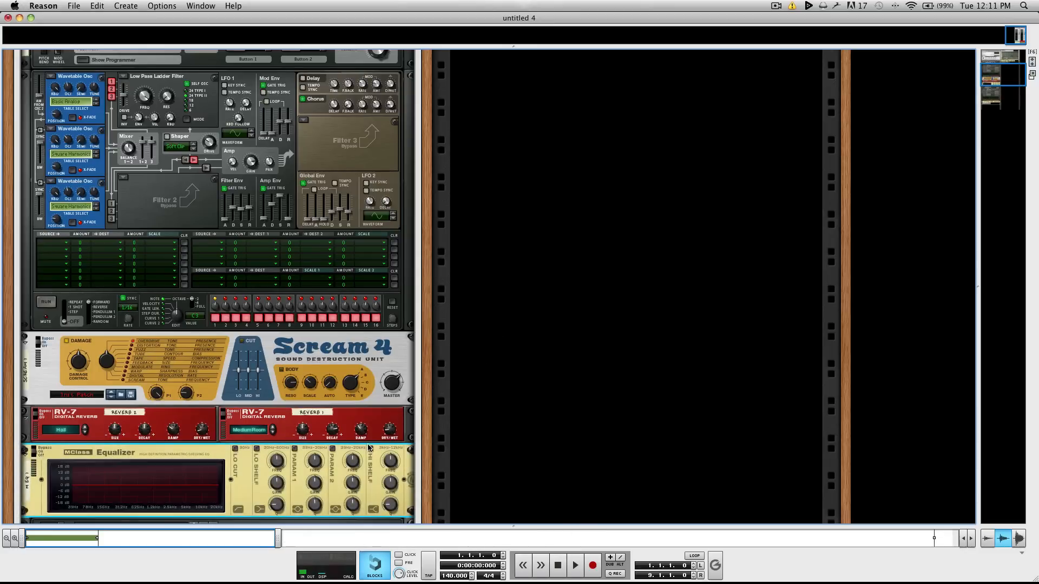
pyautogui.click(235, 449)
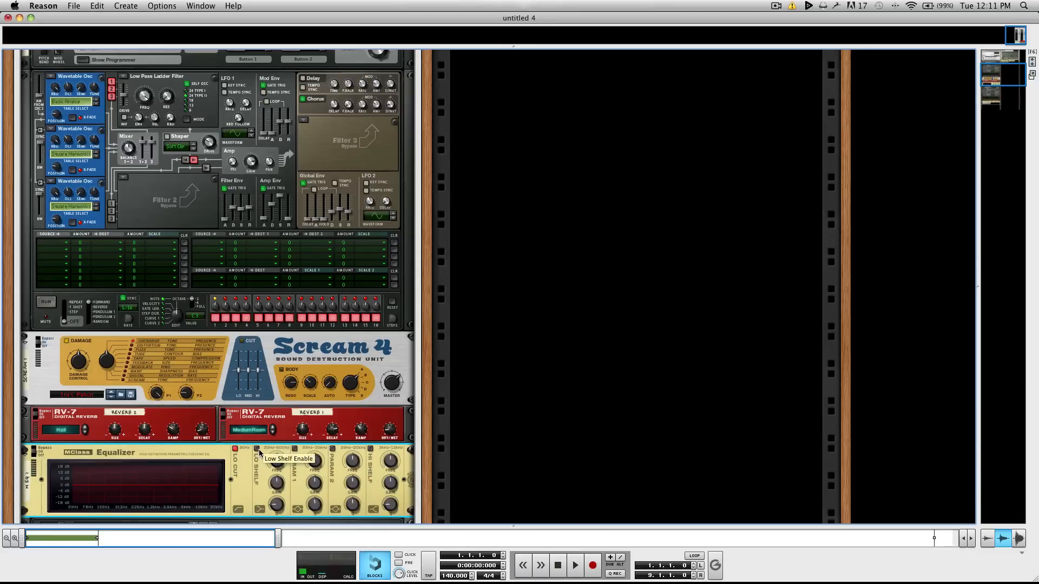
pyautogui.click(258, 449)
pyautogui.moveTo(274, 485); pyautogui.dragTo(274, 489)
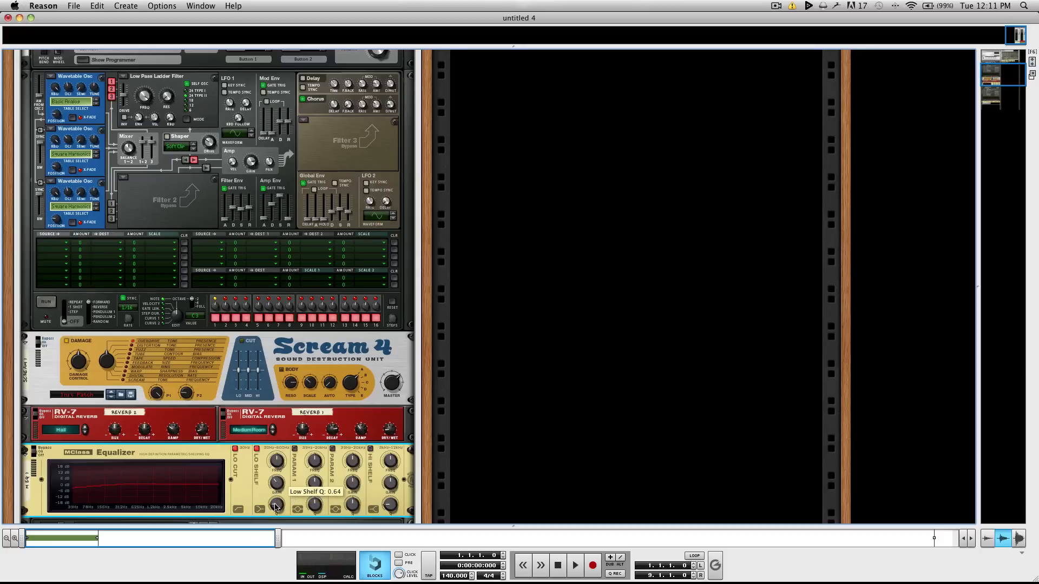
# Enable the equalizer's Param 2 and high shelf bands and boost both gains, with the high shelf Q at 0.62
pyautogui.click(332, 448)
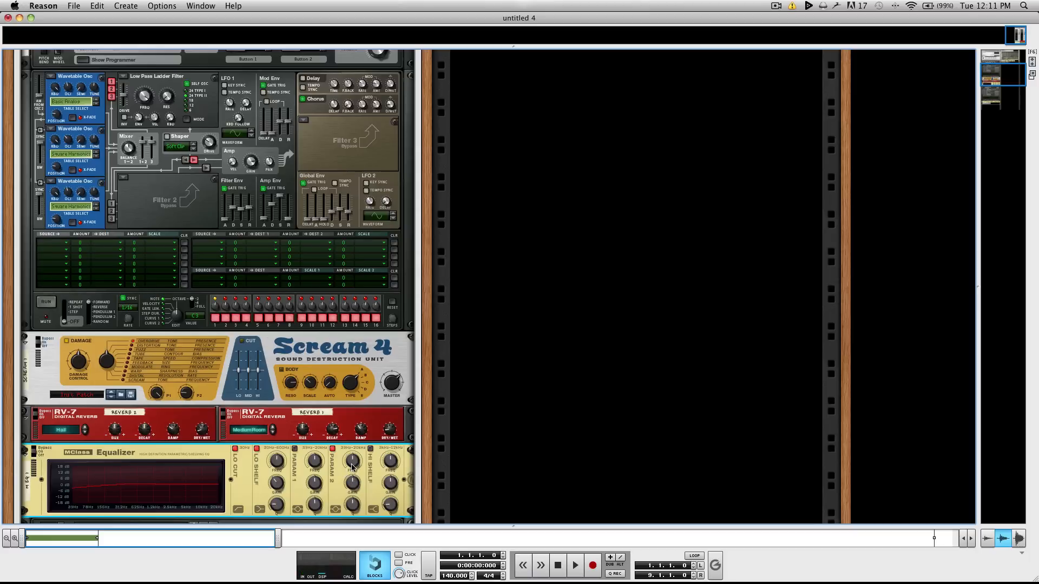
pyautogui.moveTo(352, 487); pyautogui.dragTo(353, 483)
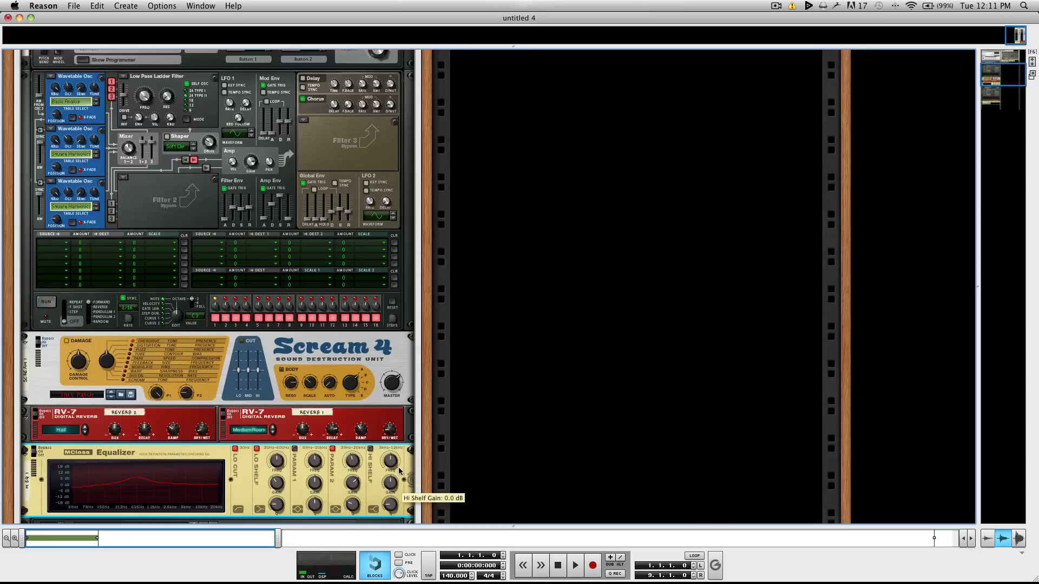
pyautogui.click(370, 449)
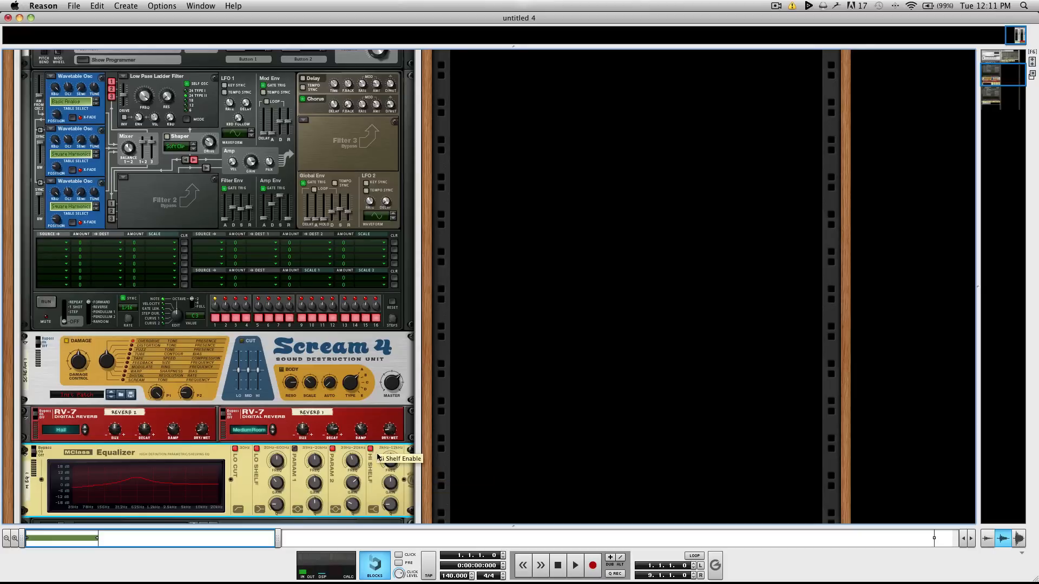
pyautogui.moveTo(392, 486); pyautogui.dragTo(394, 480)
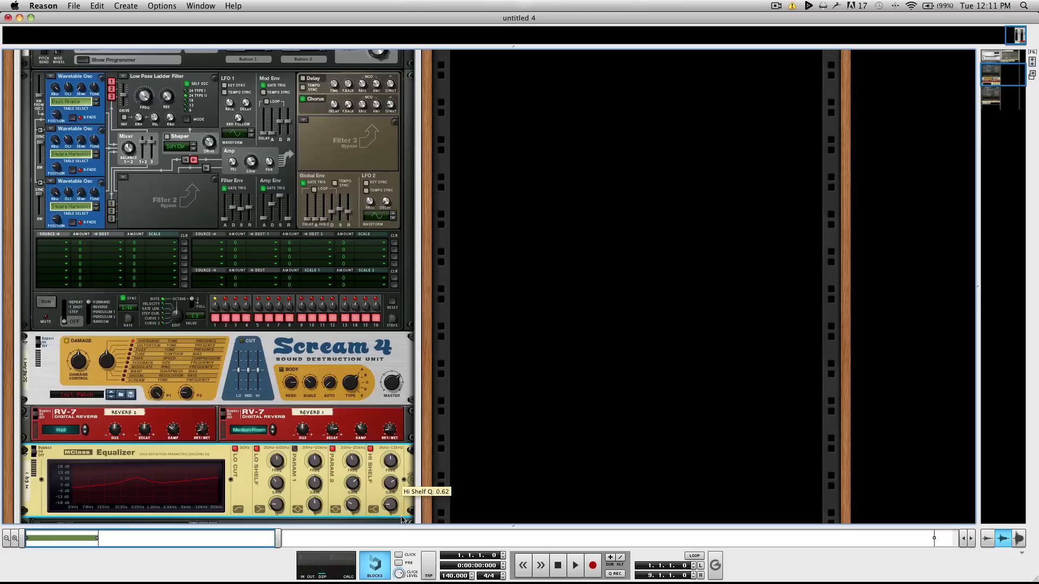
# Play the bass line briefly to hear the reverbs and equalizer
pyautogui.click(575, 565)
pyautogui.scroll(-3, 447, 441)
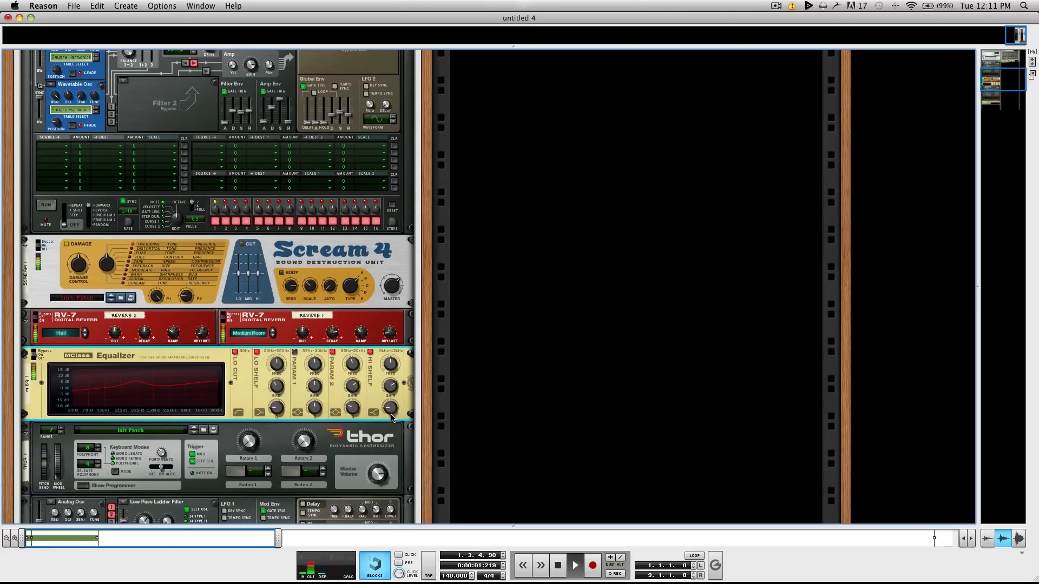
pyautogui.click(556, 564)
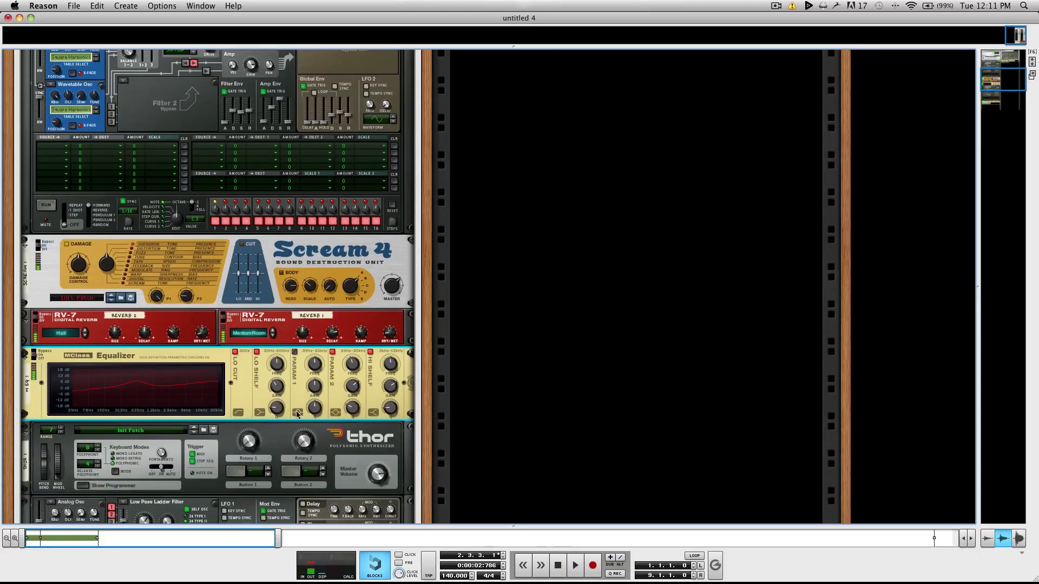
# Add an MClass Compressor and an MClass Maximizer after the equalizer, and set the compressor's ratio to Infinite:1
pyautogui.scroll(-1, 271, 396)
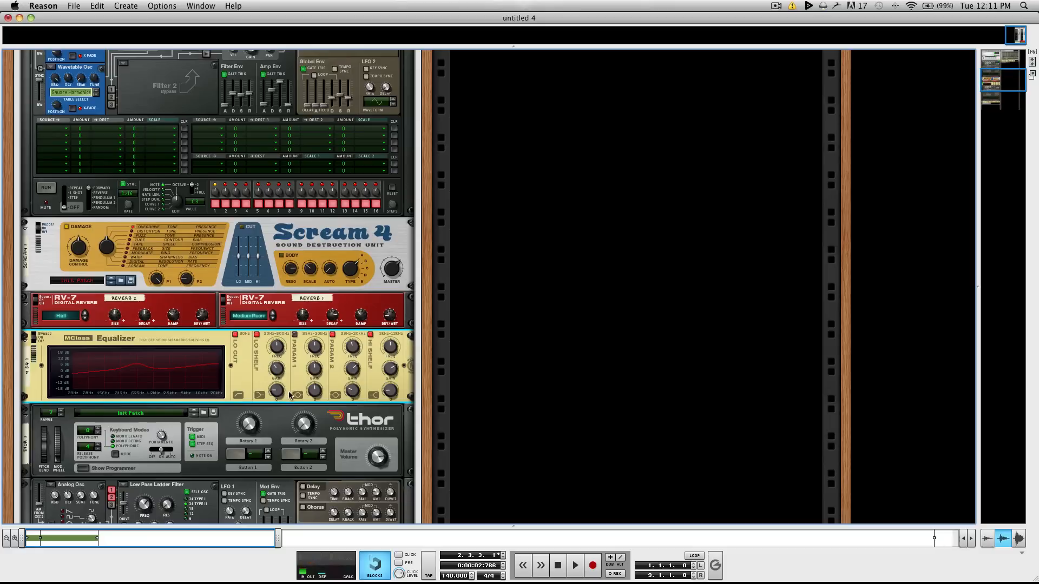
pyautogui.rightClick(294, 395)
pyautogui.moveTo(334, 466)
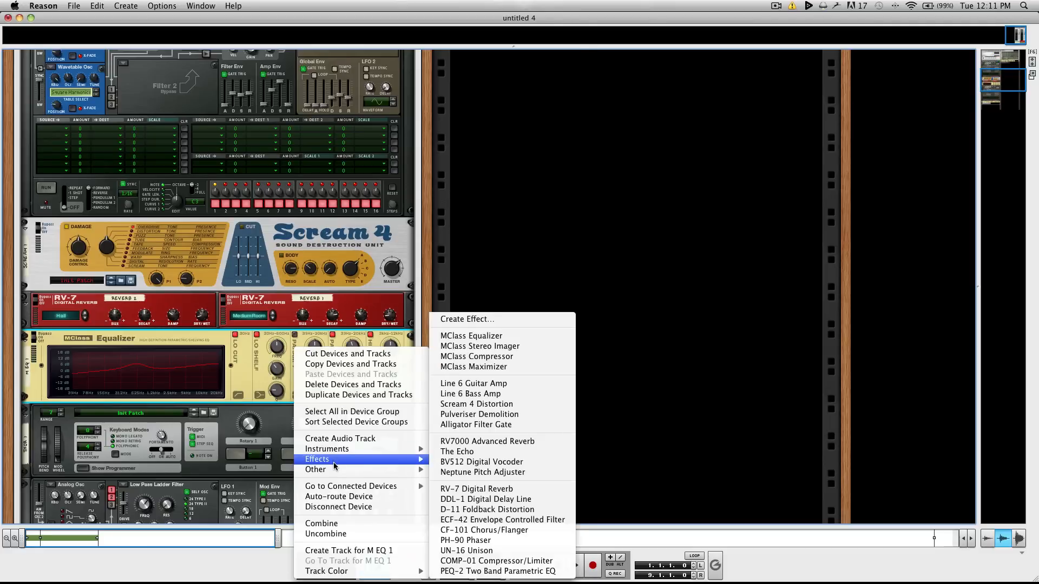
pyautogui.click(498, 357)
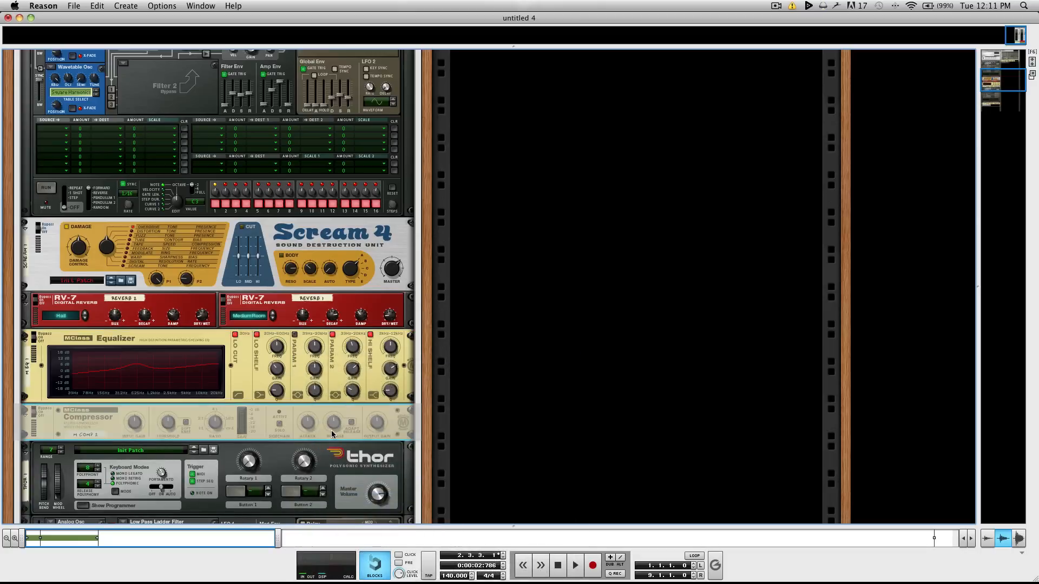
pyautogui.rightClick(318, 439)
pyautogui.moveTo(368, 460)
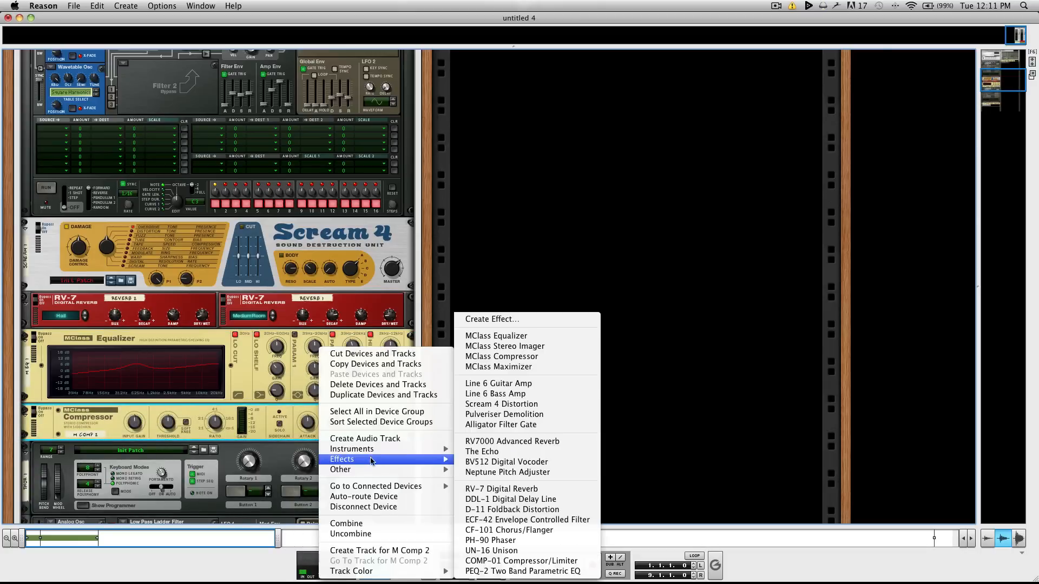
pyautogui.click(499, 367)
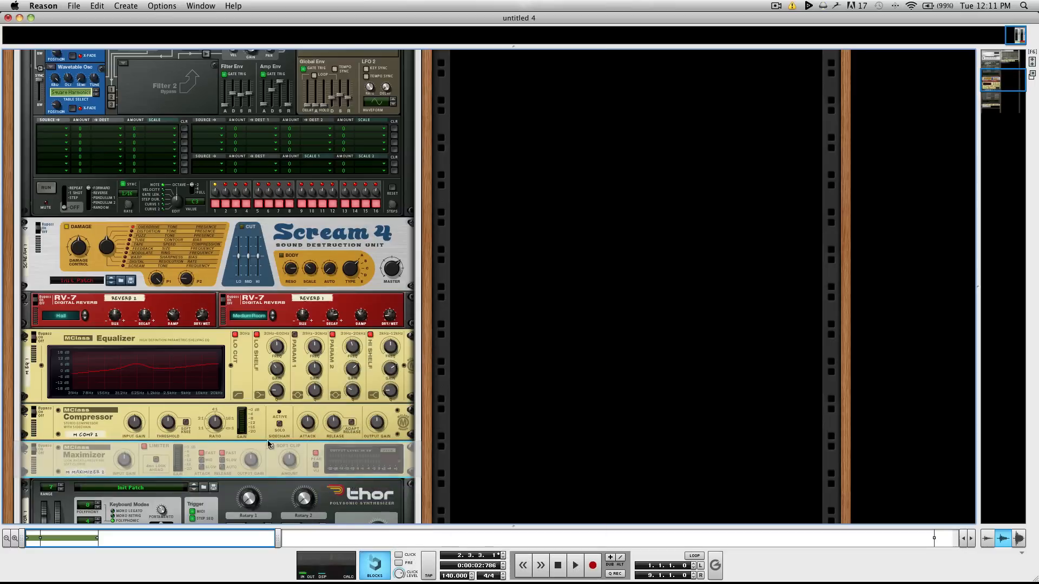
pyautogui.click(216, 429)
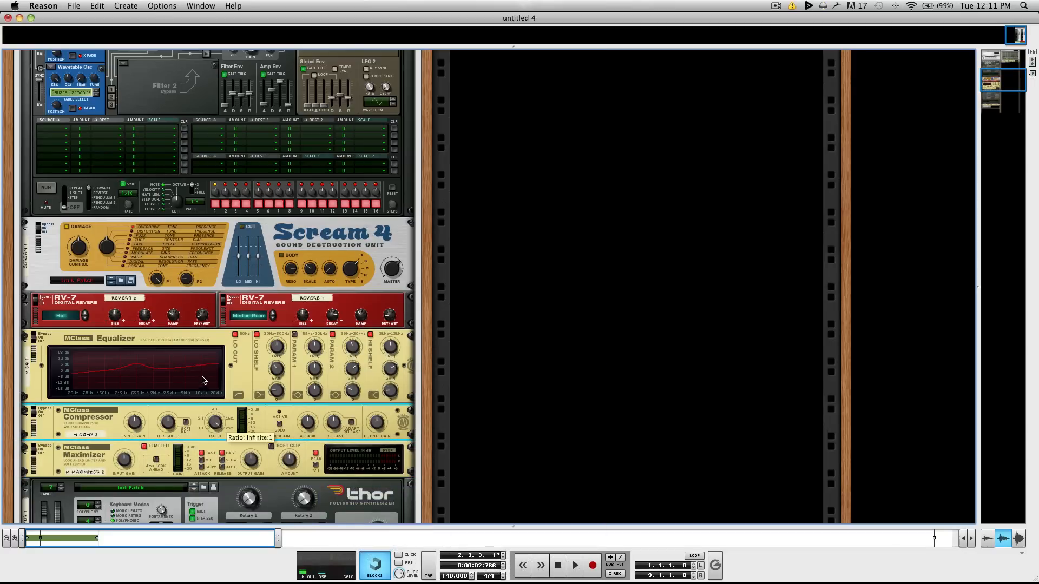
# Cable the Spider Audio splitter's outputs to the new MClass Compressor's sidechain inputs on the rack's back, and return to the front view
pyautogui.scroll(15, 423, 407)
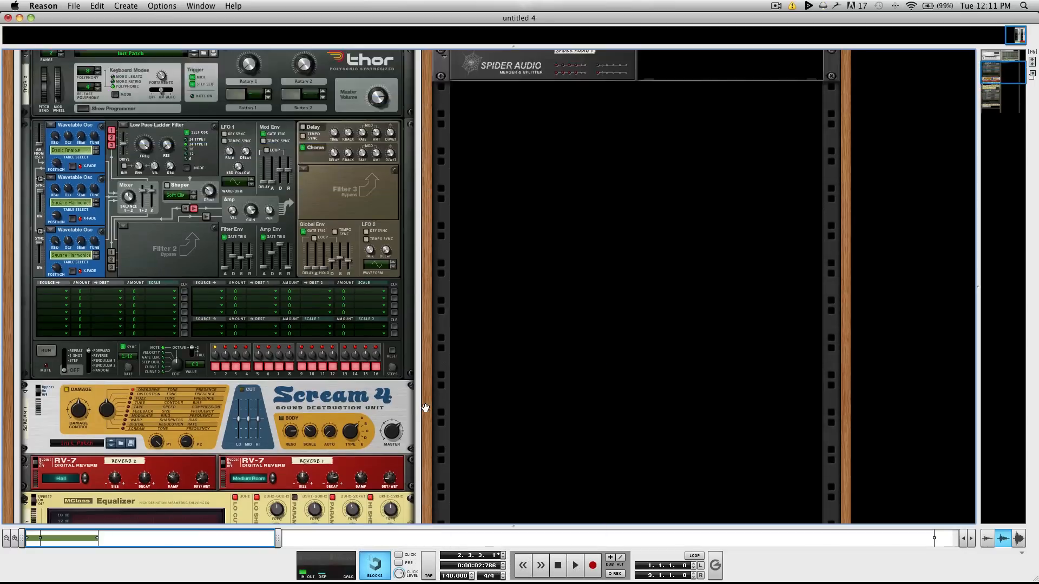
pyautogui.press('Tab')
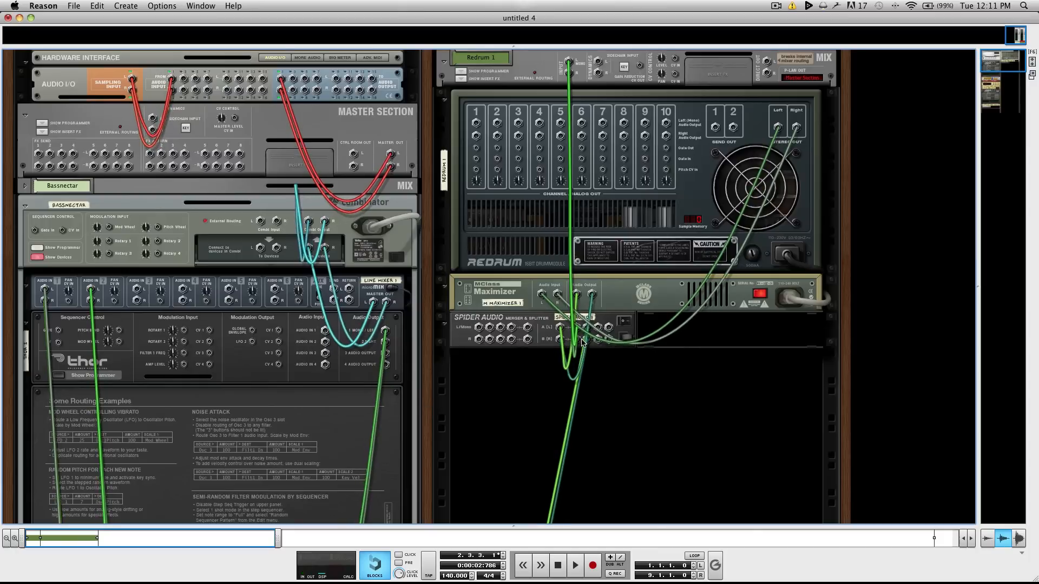
pyautogui.moveTo(522, 467); pyautogui.dragTo(205, 431)
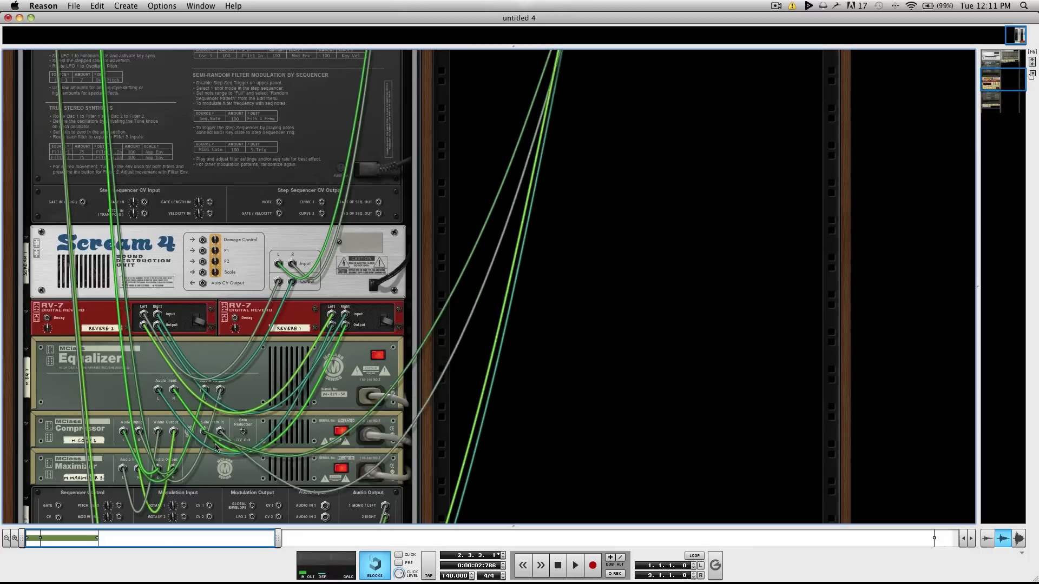
pyautogui.press('Tab')
# Play the bass line to hear the Thor chain with the sidechained compressor and maximizer
pyautogui.scroll(-2, 310, 466)
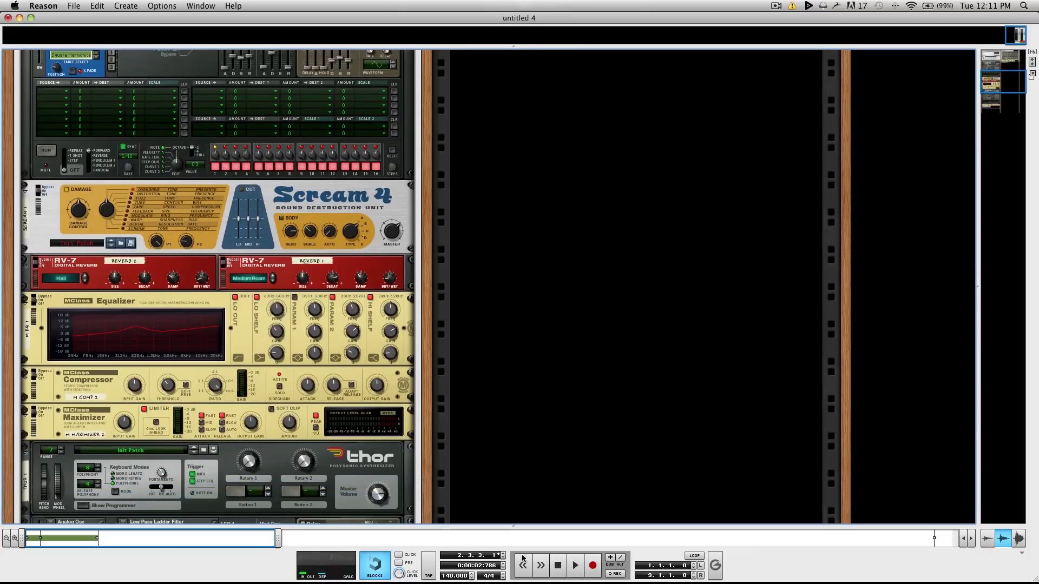
pyautogui.click(558, 565)
pyautogui.click(574, 566)
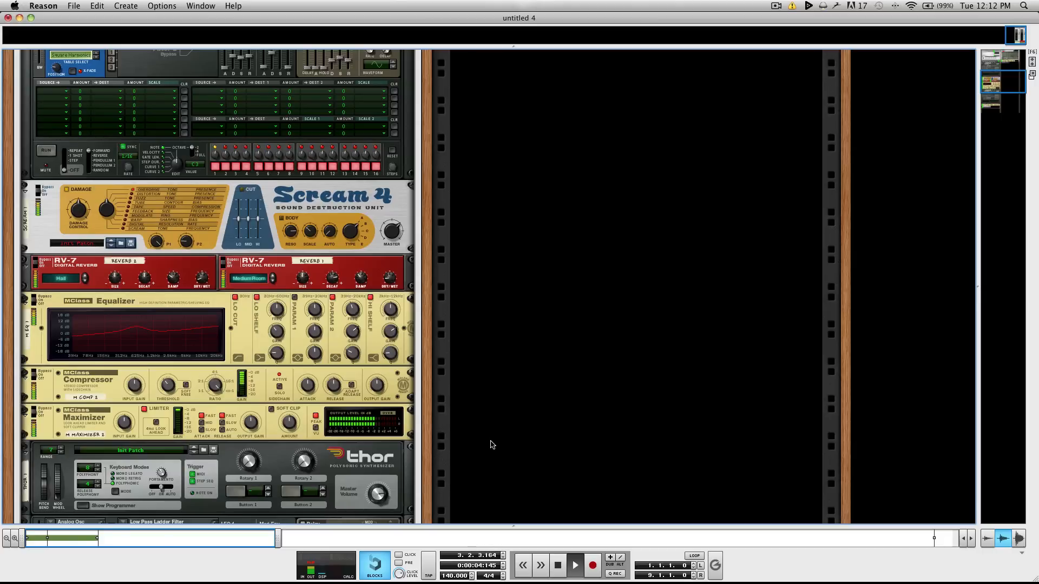
# Lower the input gain of the MClass Maximizer in the Thor effects chain to -8.2 dB, checking the level by playing the bass line
pyautogui.press('space')
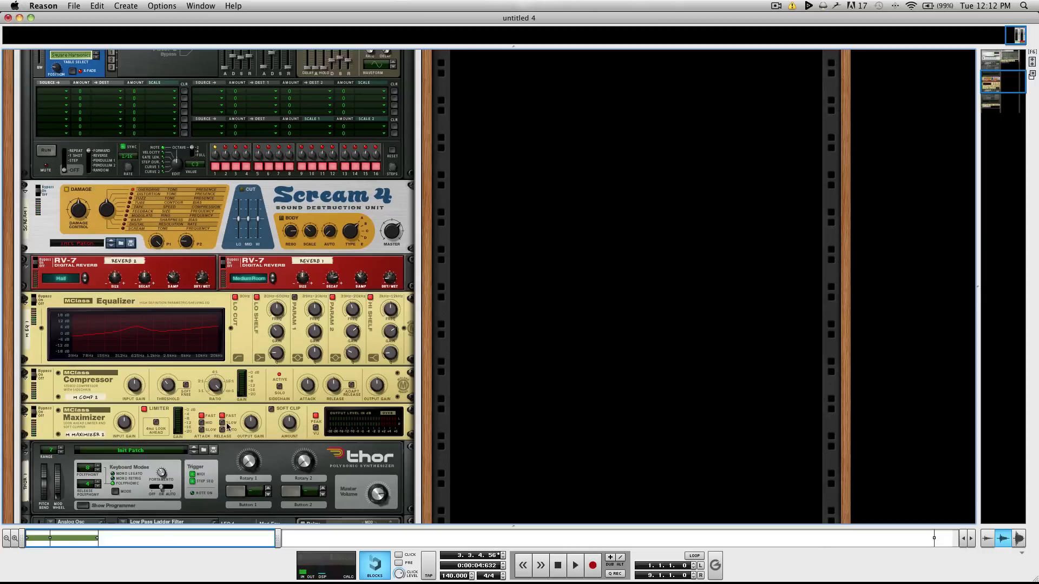
pyautogui.click(125, 430)
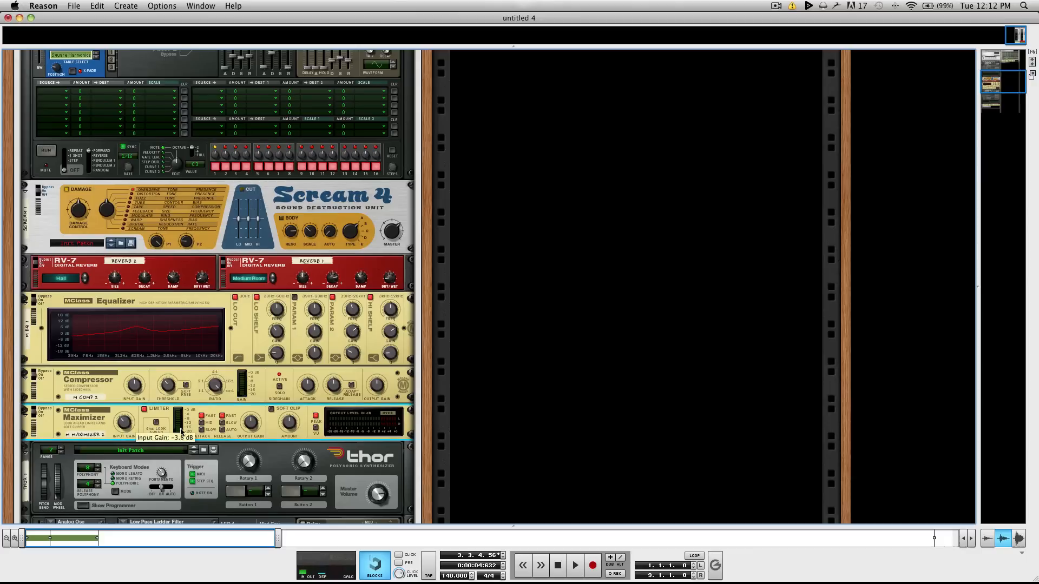
pyautogui.click(271, 409)
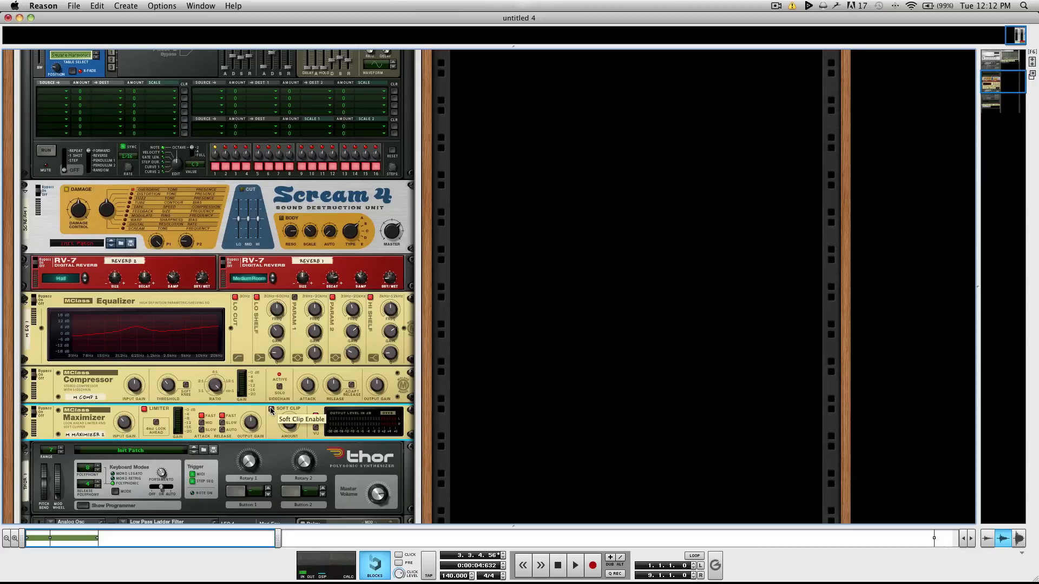
pyautogui.click(557, 567)
pyautogui.click(575, 565)
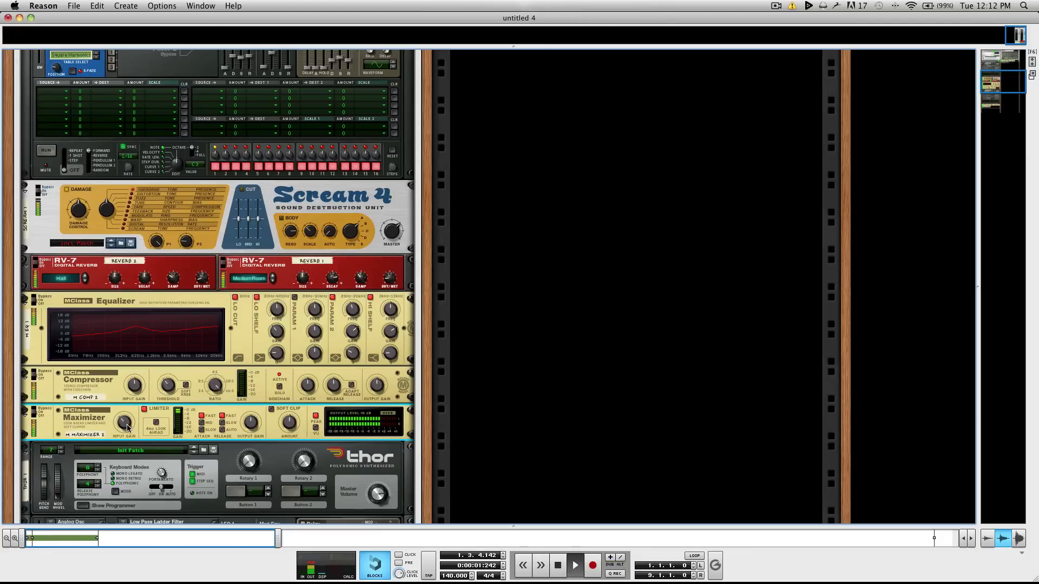
pyautogui.click(145, 410)
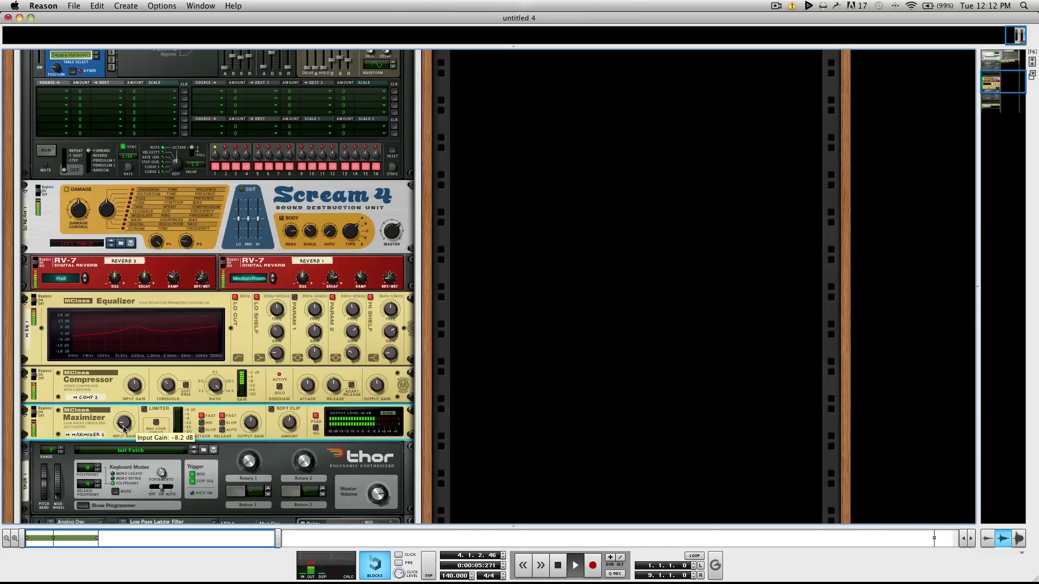
pyautogui.moveTo(124, 427); pyautogui.dragTo(123, 428)
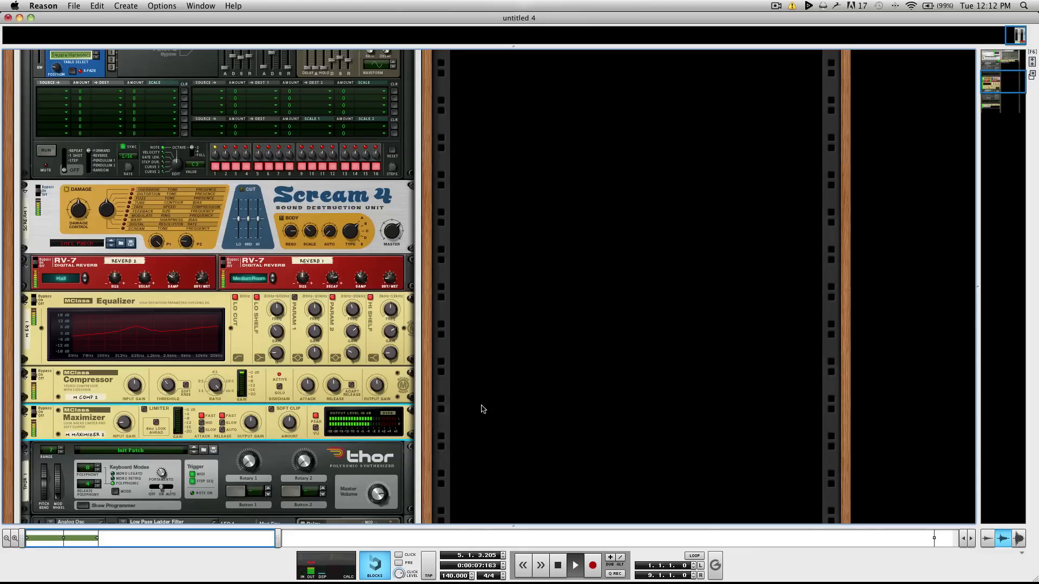
# Show the sequencer and play the full bass line from the start to hear the complete patch with the drums
pyautogui.scroll(10, 225, 412)
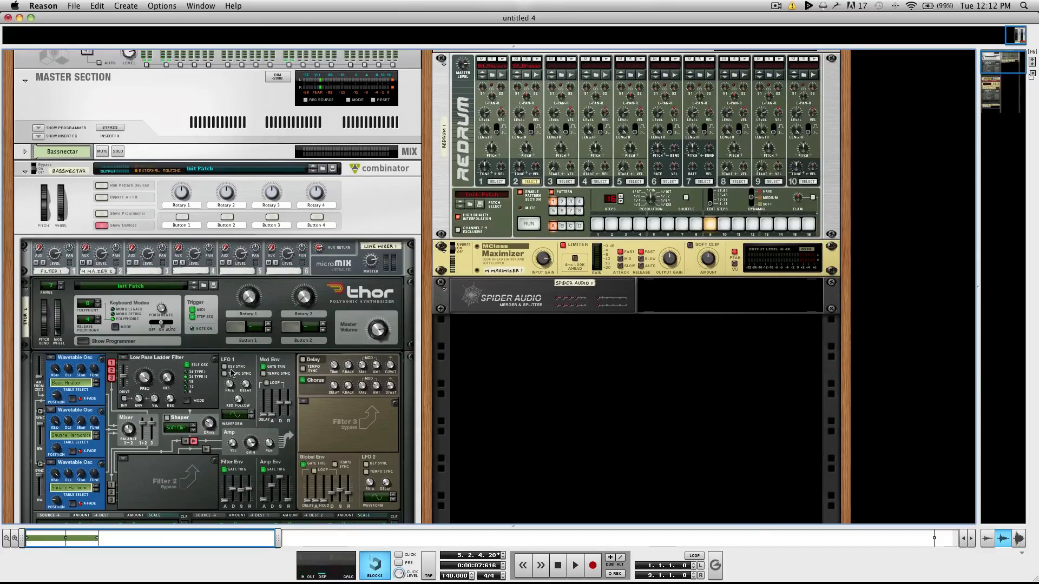
pyautogui.scroll(2, 489, 333)
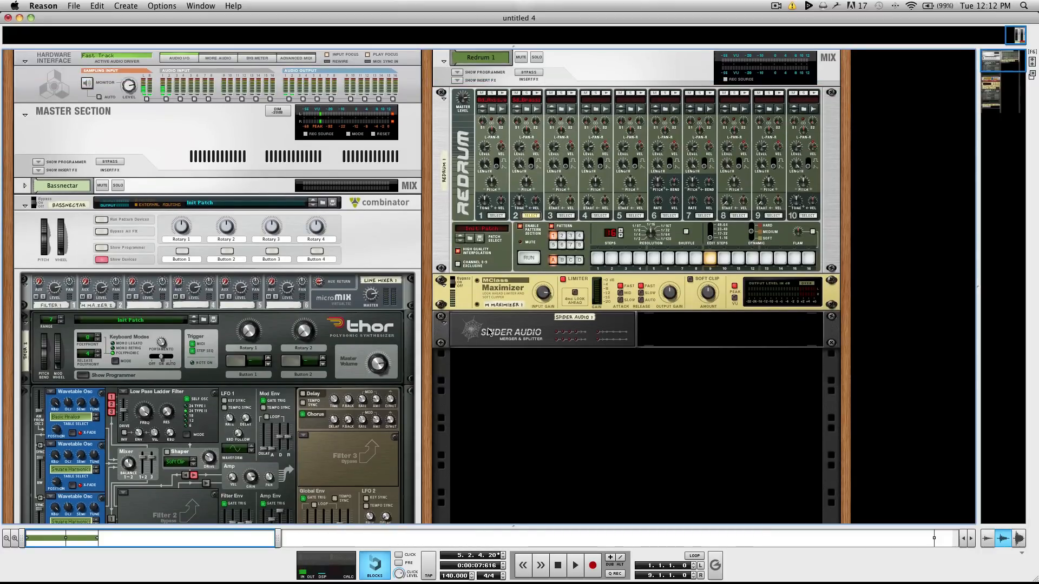
pyautogui.scroll(-10, 489, 333)
pyautogui.scroll(-15, 489, 333)
pyautogui.scroll(-15, 488, 332)
pyautogui.scroll(-3, 488, 332)
pyautogui.press('F7')
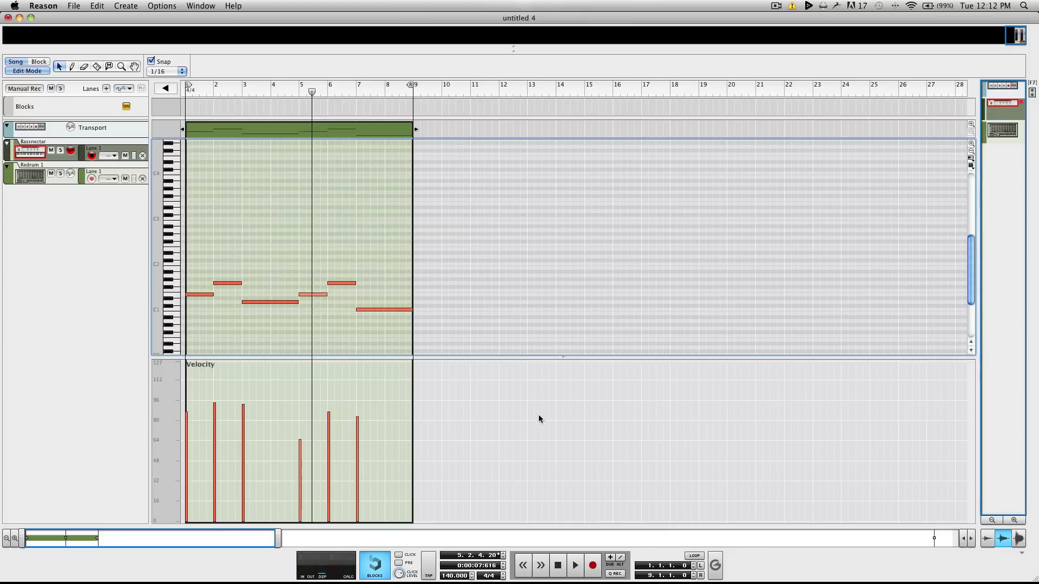
pyautogui.click(558, 565)
pyautogui.click(575, 566)
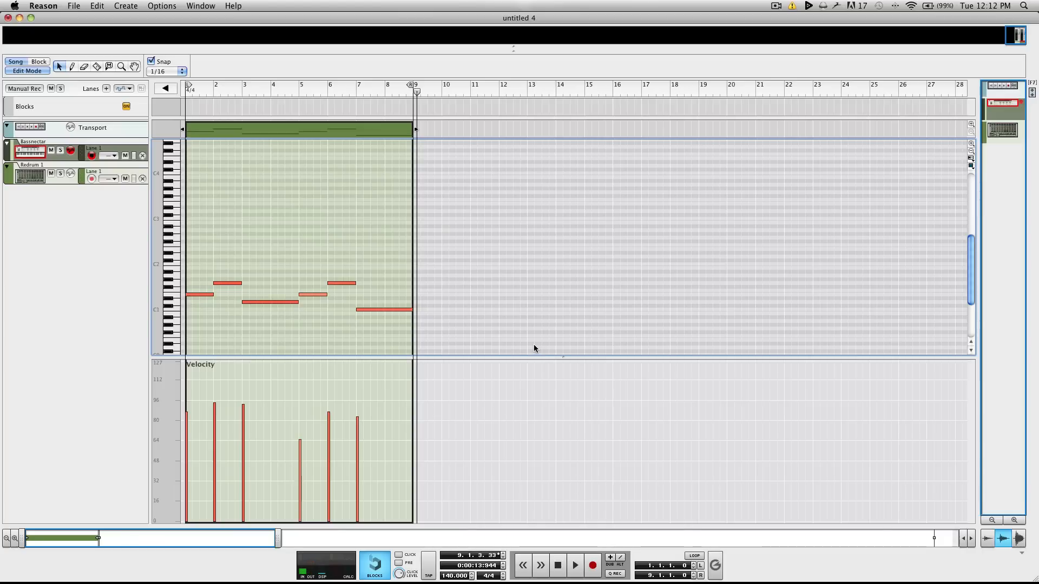
# Return to the rack and review the whole Combinator, from the line mixer and Thor synths through their effects chains
pyautogui.press('F6')
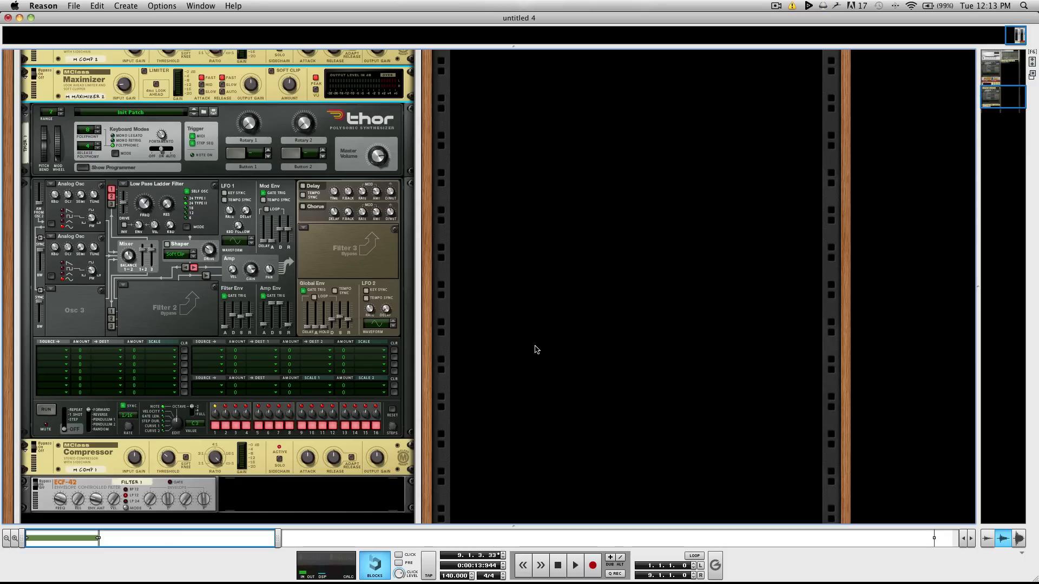
pyautogui.scroll(-5, 536, 350)
pyautogui.scroll(5, 536, 349)
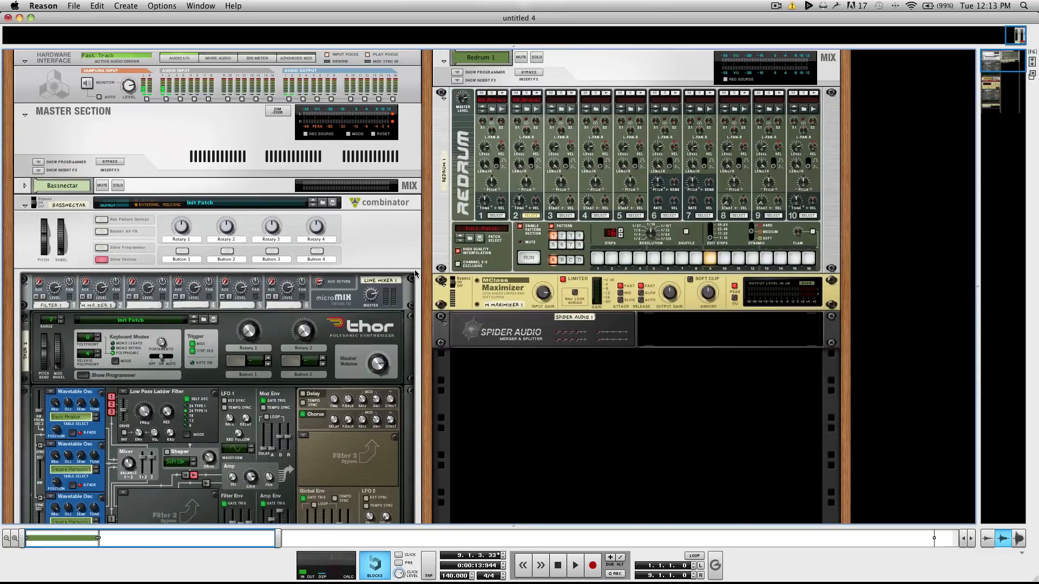
pyautogui.scroll(-6, 415, 273)
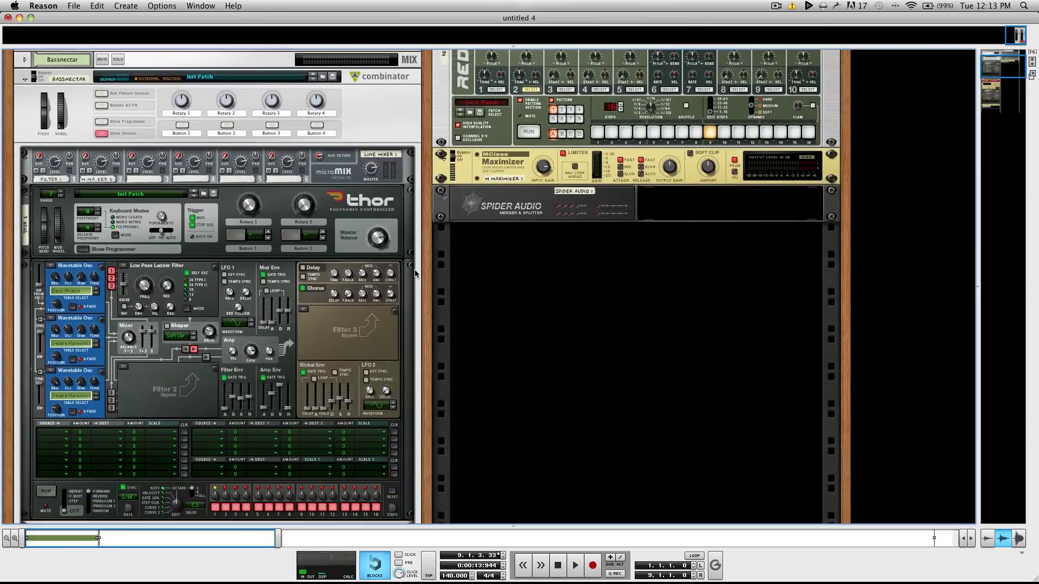
pyautogui.scroll(-6, 415, 273)
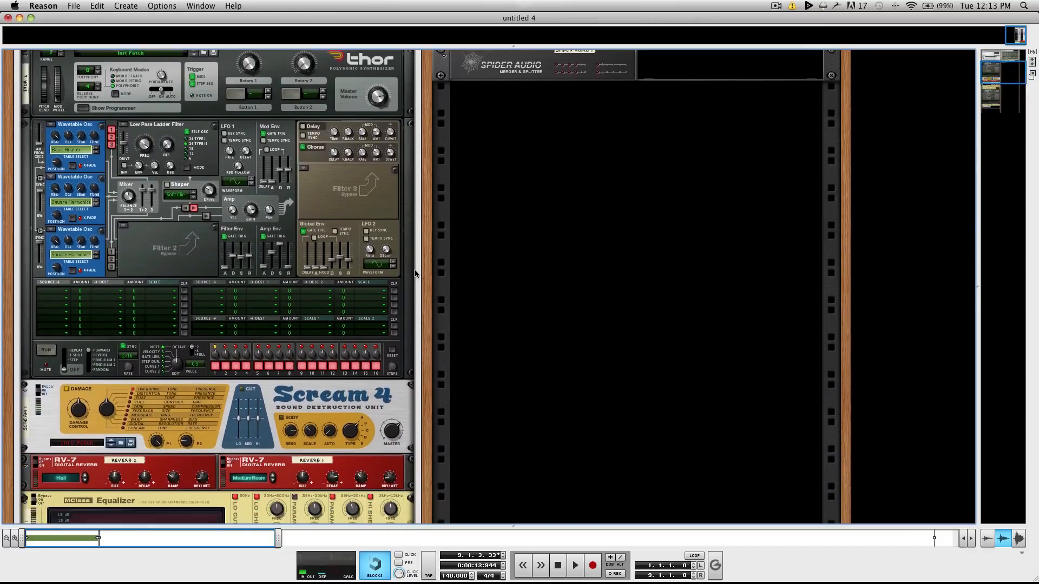
pyautogui.scroll(-1, 415, 273)
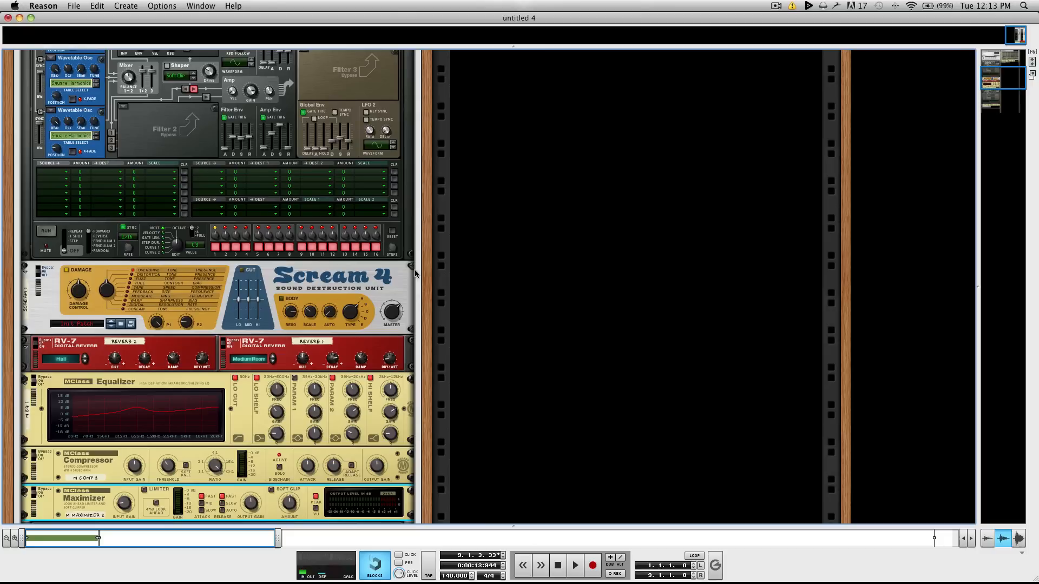
pyautogui.scroll(-15, 415, 274)
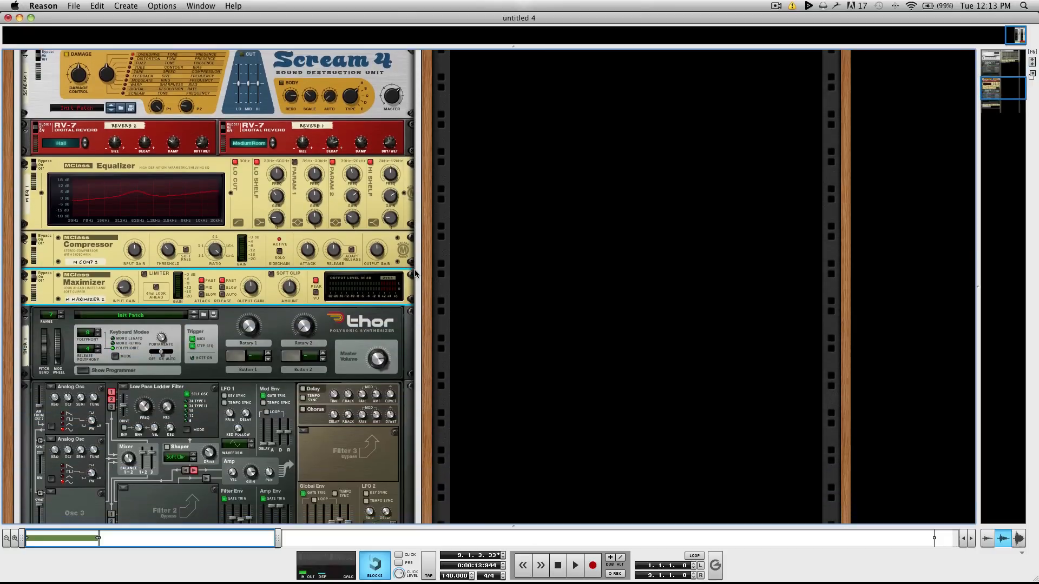
pyautogui.scroll(15, 415, 273)
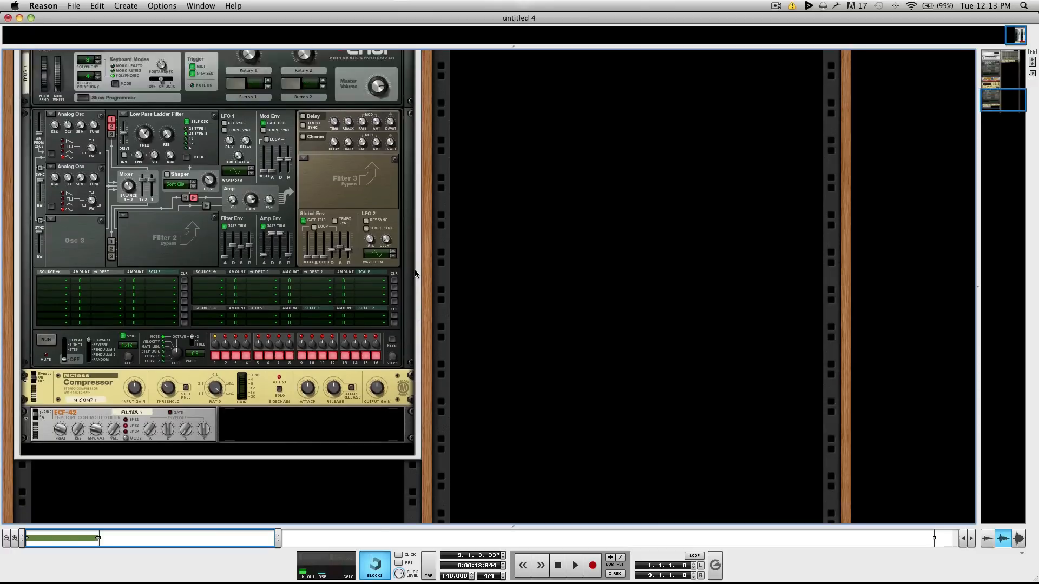
pyautogui.scroll(7, 415, 274)
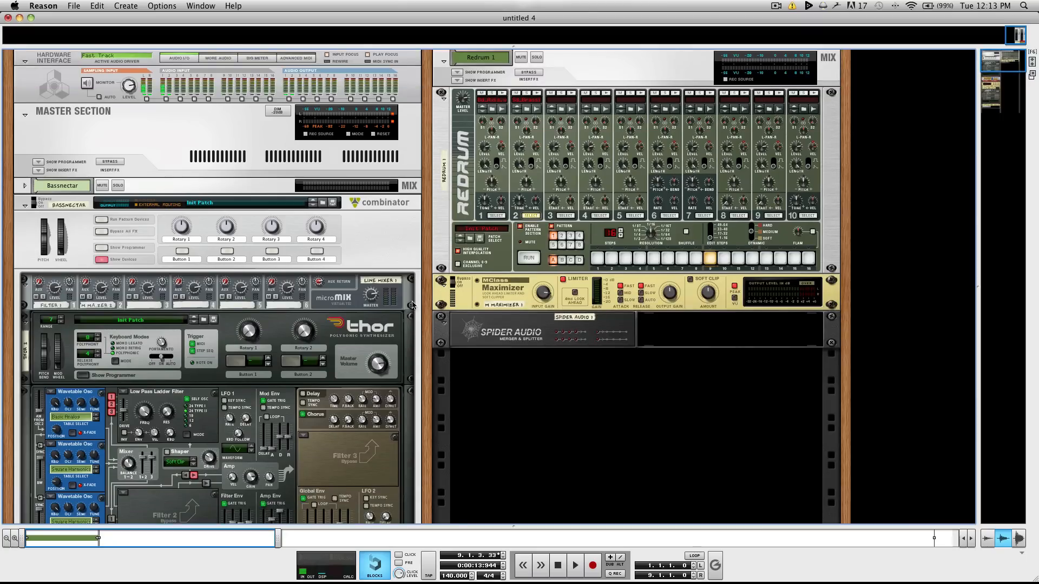
# Switch to Firefox, open the Tyco Daily website, and browse its Music We Like and Our Music categories
pyautogui.click(844, 567)
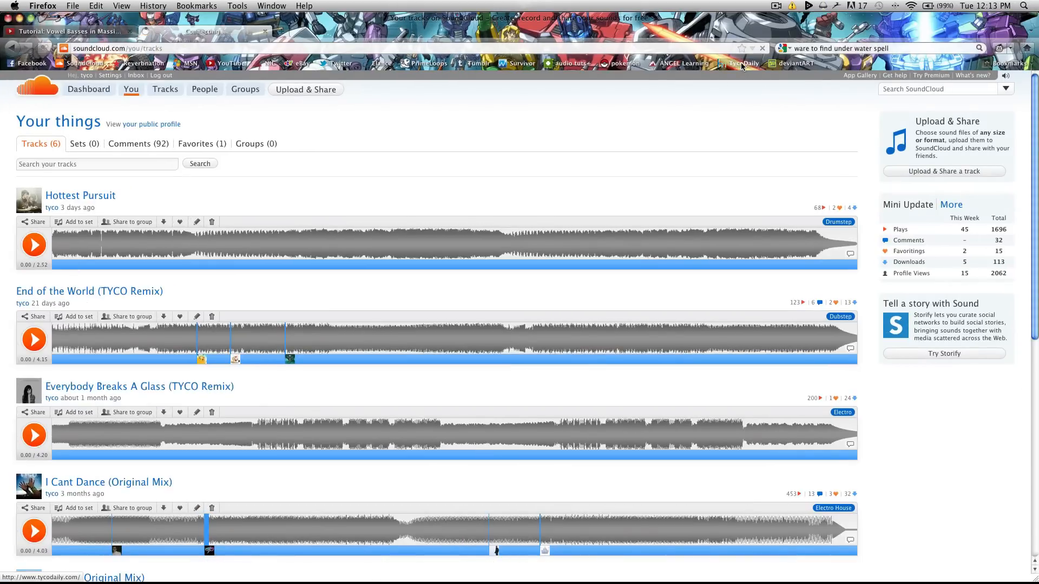
pyautogui.click(742, 64)
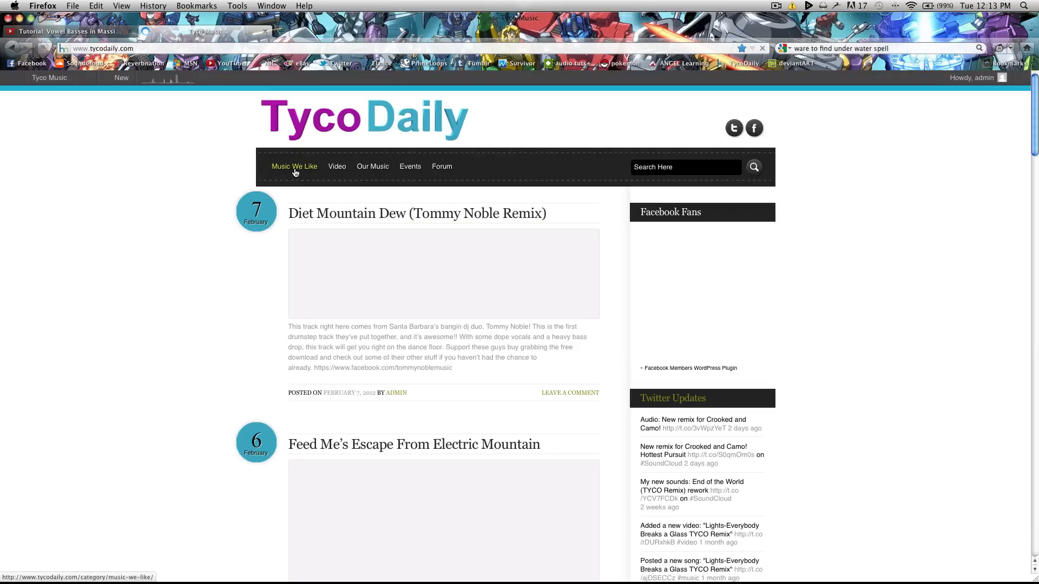
pyautogui.click(295, 171)
pyautogui.scroll(-3, 196, 305)
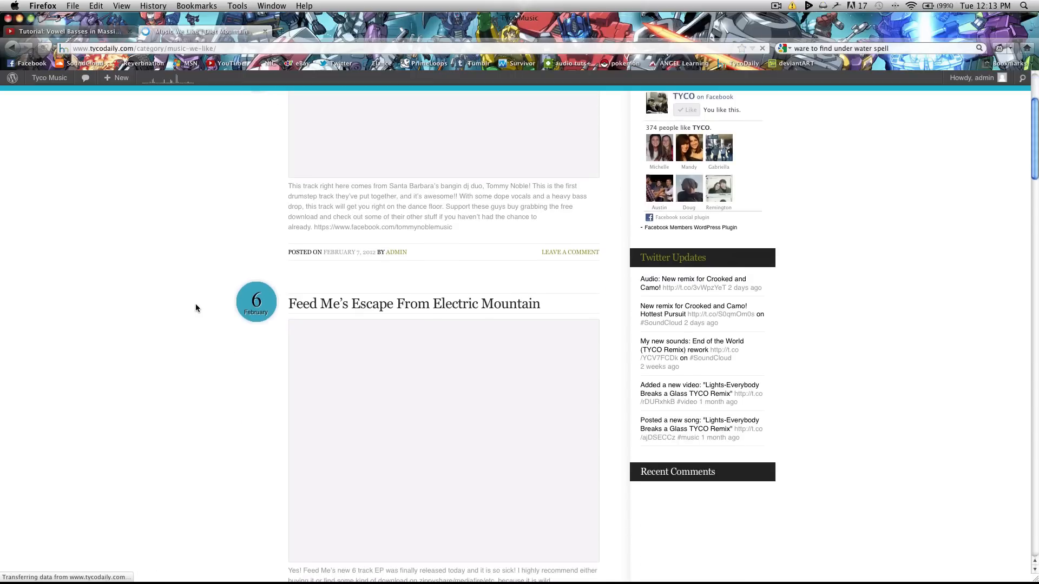
pyautogui.scroll(-4, 196, 307)
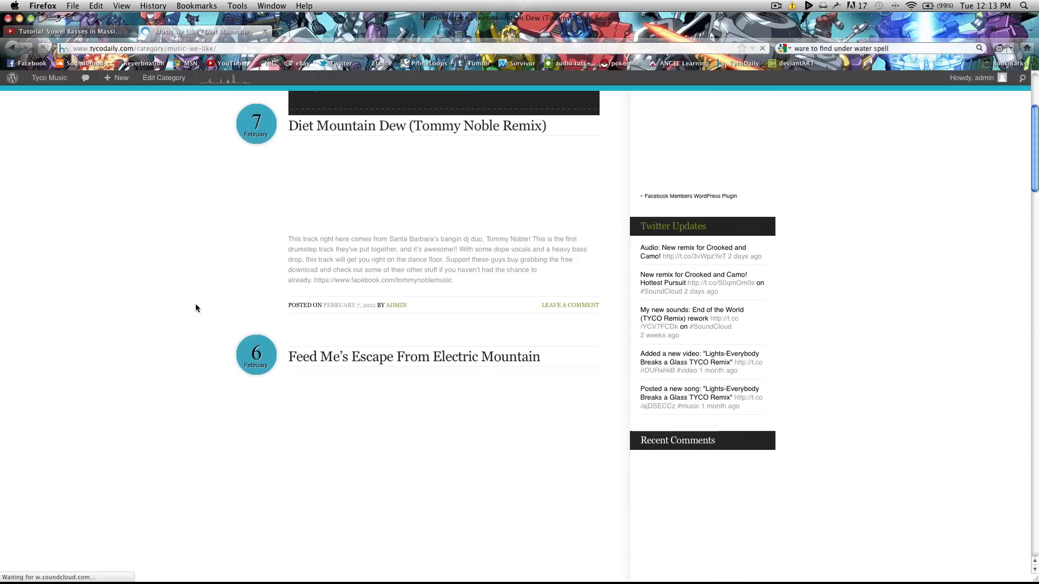
pyautogui.scroll(3, 196, 308)
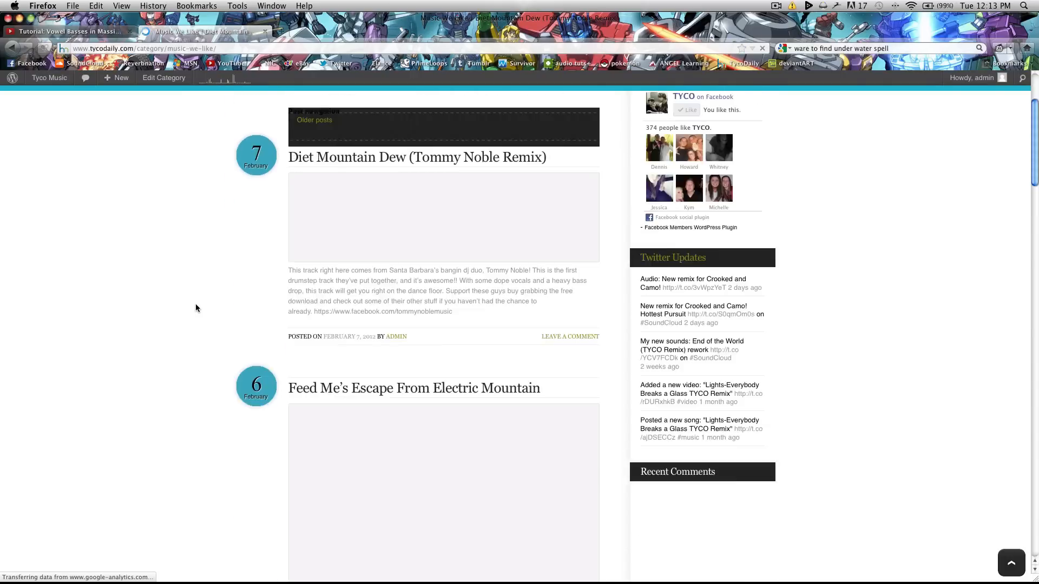
pyautogui.click(370, 172)
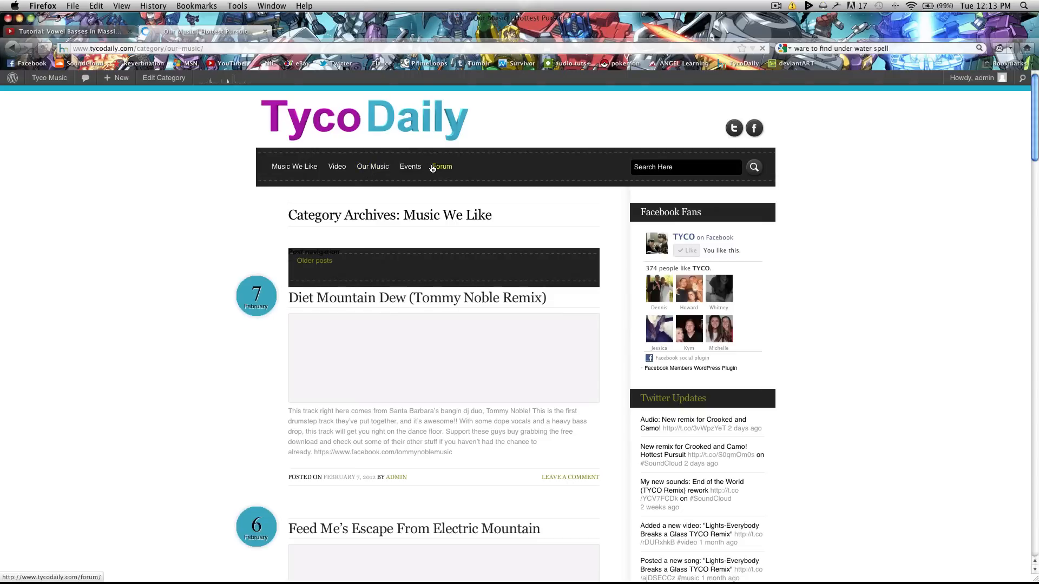